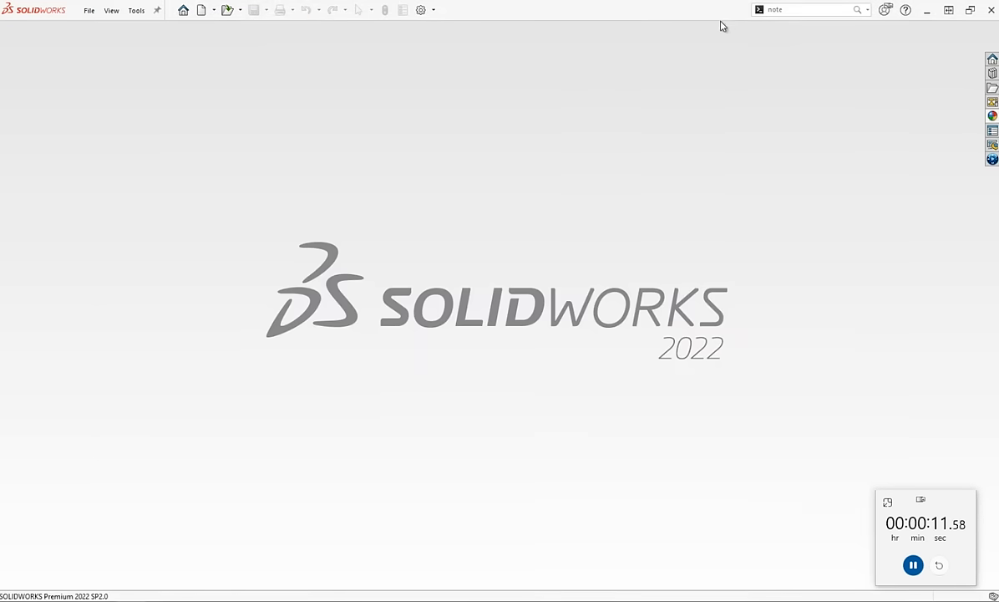
Create a new part document and start a sketch on the Top Plane.
click(203, 10)
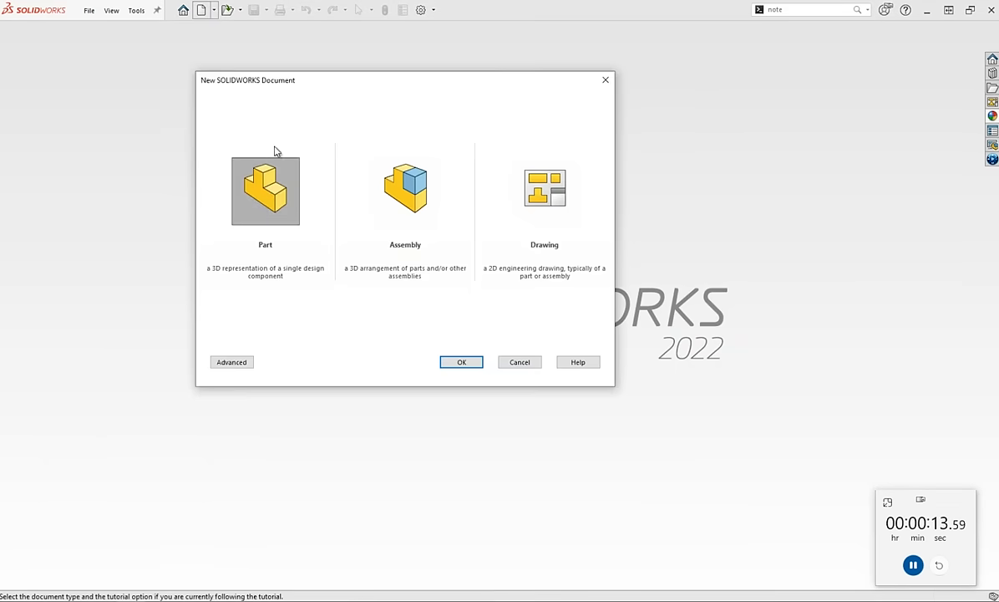
double_click(264, 185)
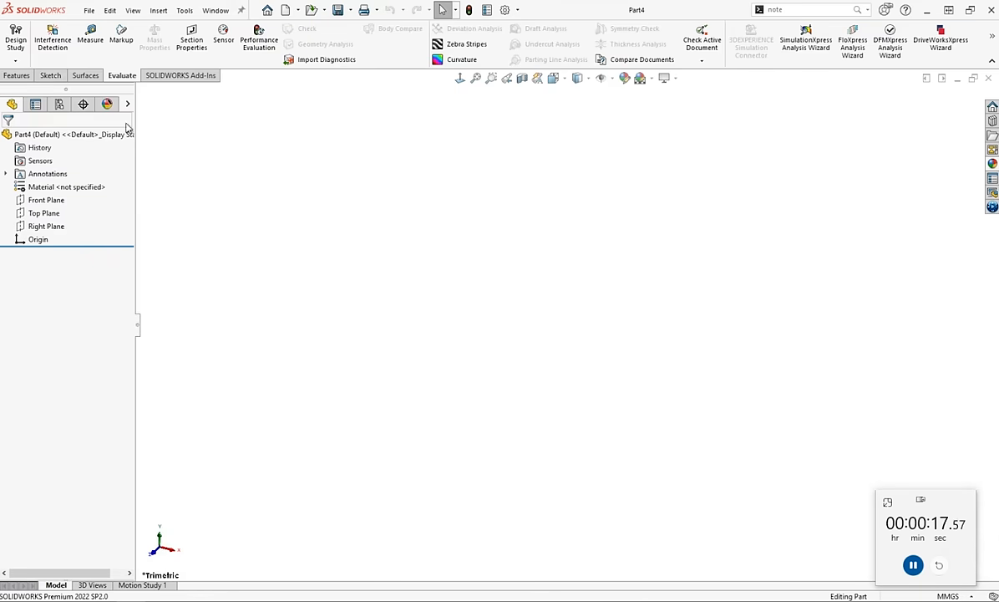
click(50, 76)
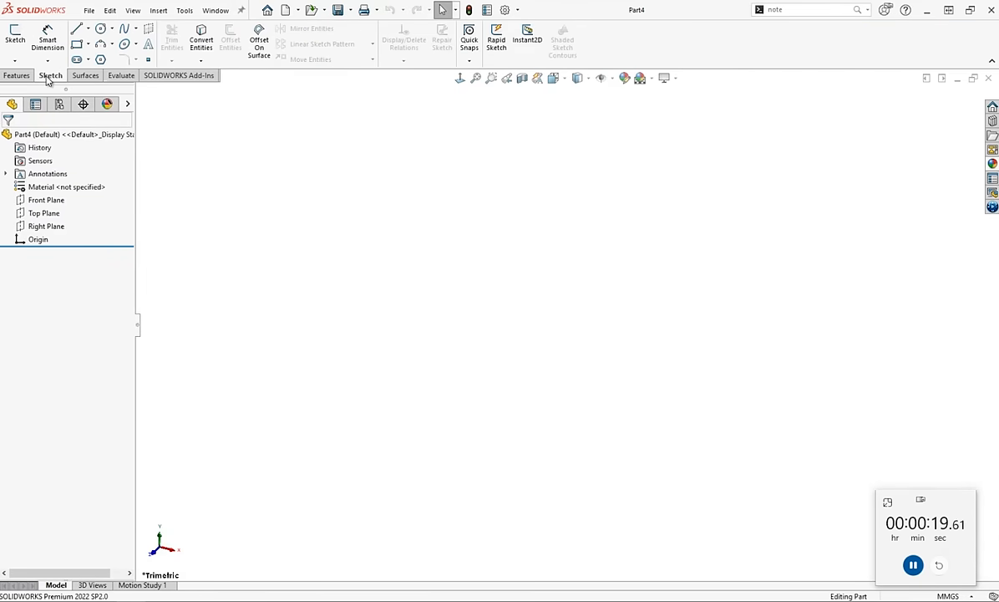
click(46, 213)
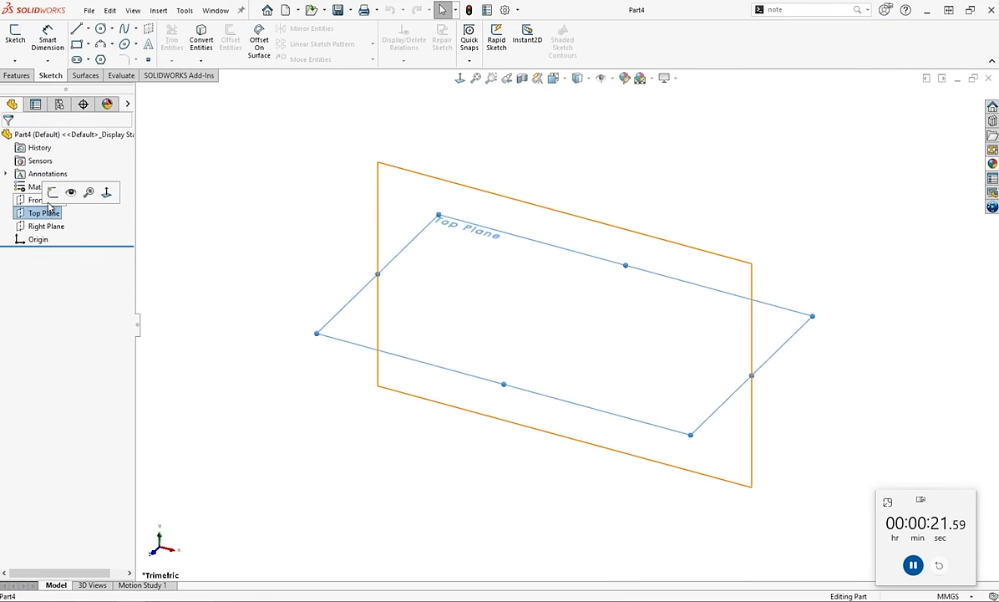
click(51, 192)
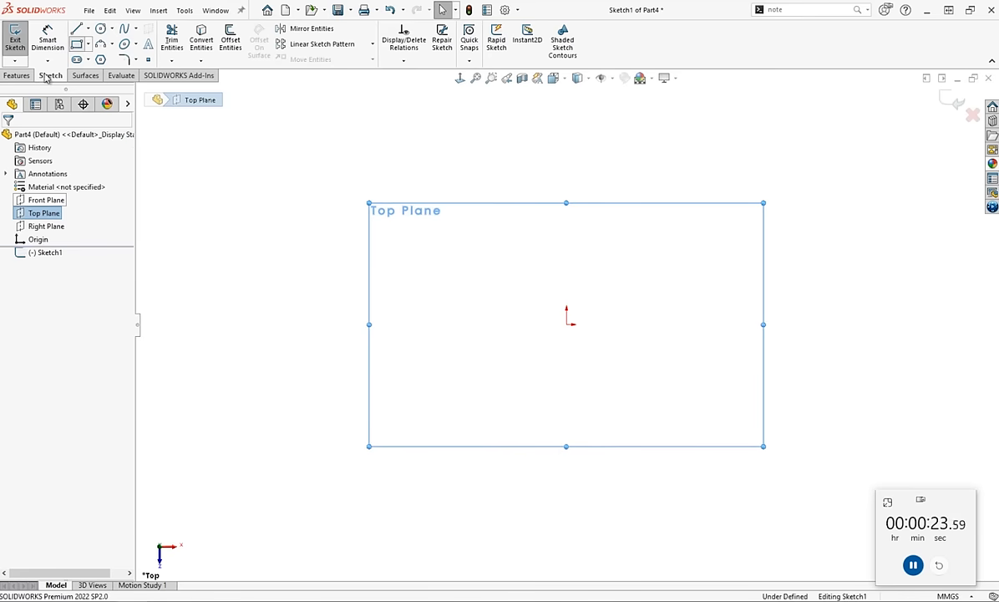
Sketch a center rectangle at the origin, 90 mm high and 182 mm wide.
click(76, 44)
click(47, 184)
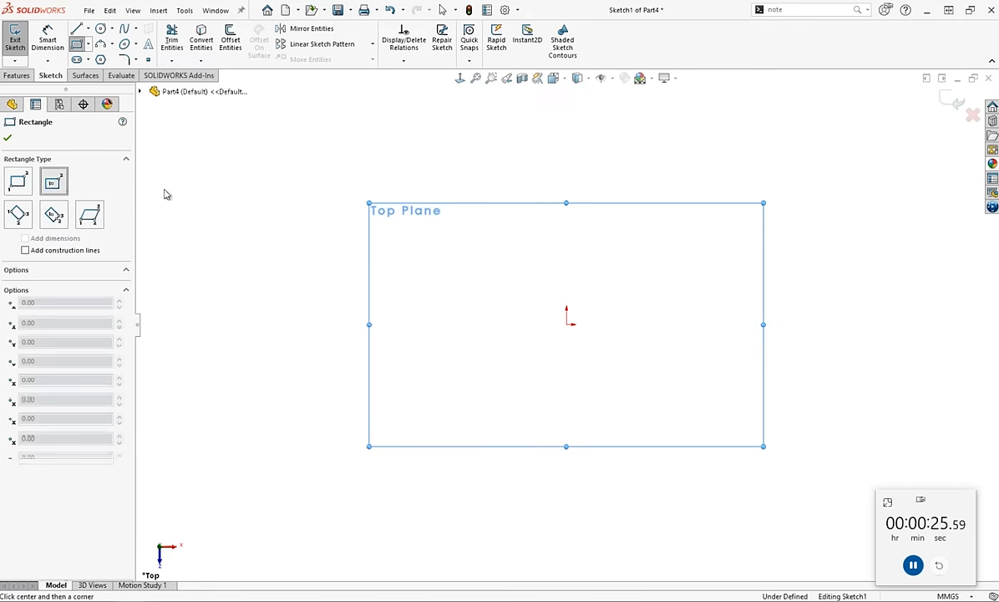
click(567, 325)
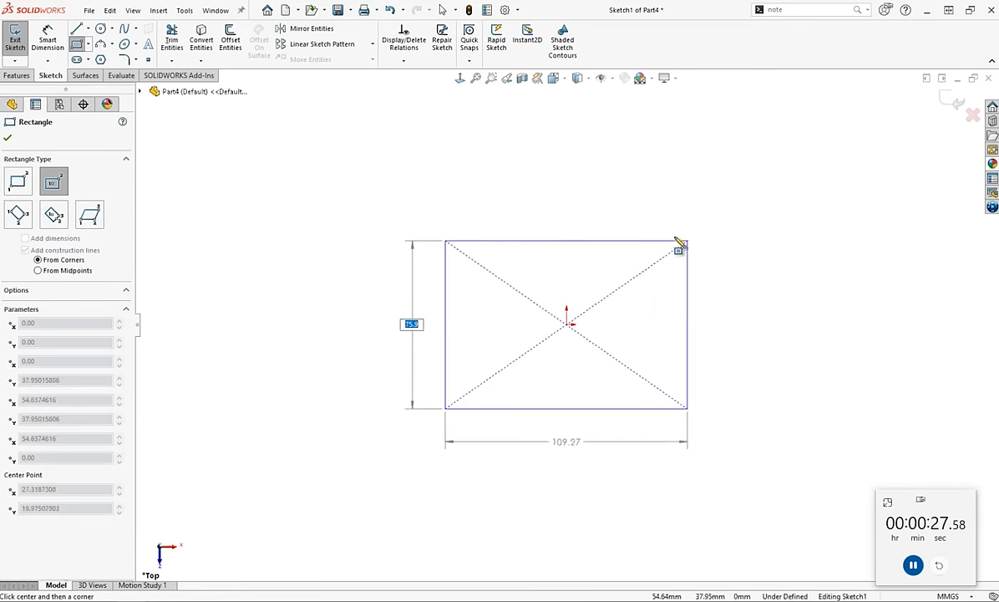
text(90)
key(Tab)
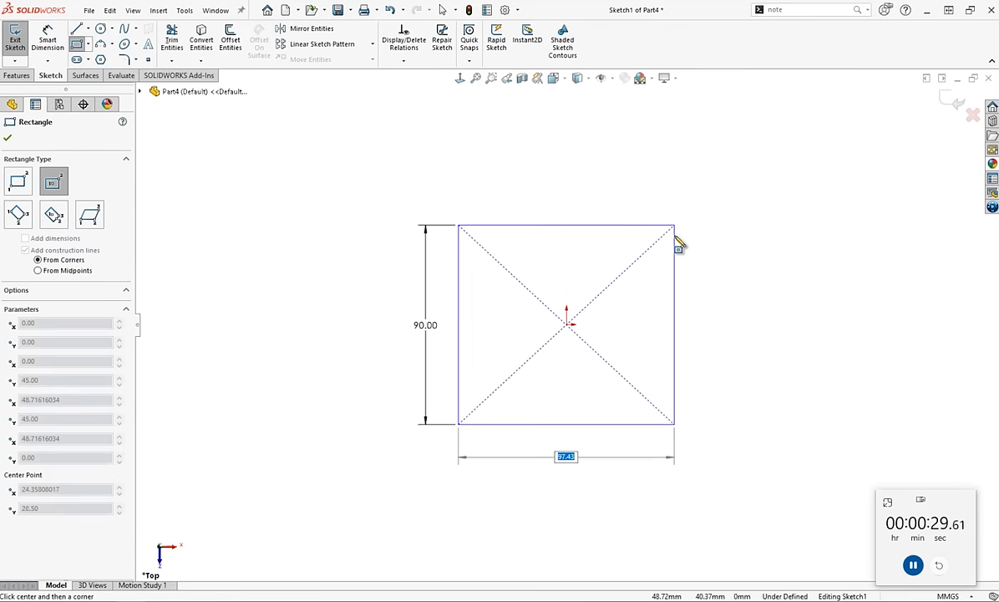
text(182)
key(Return)
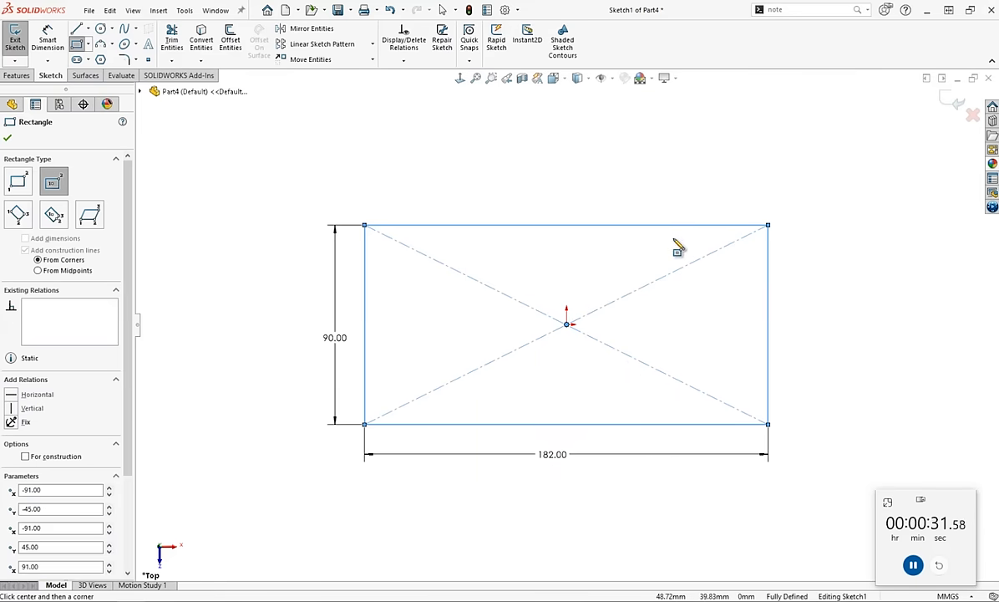
Round all four corners of the rectangle with 16 mm sketch fillets.
click(125, 63)
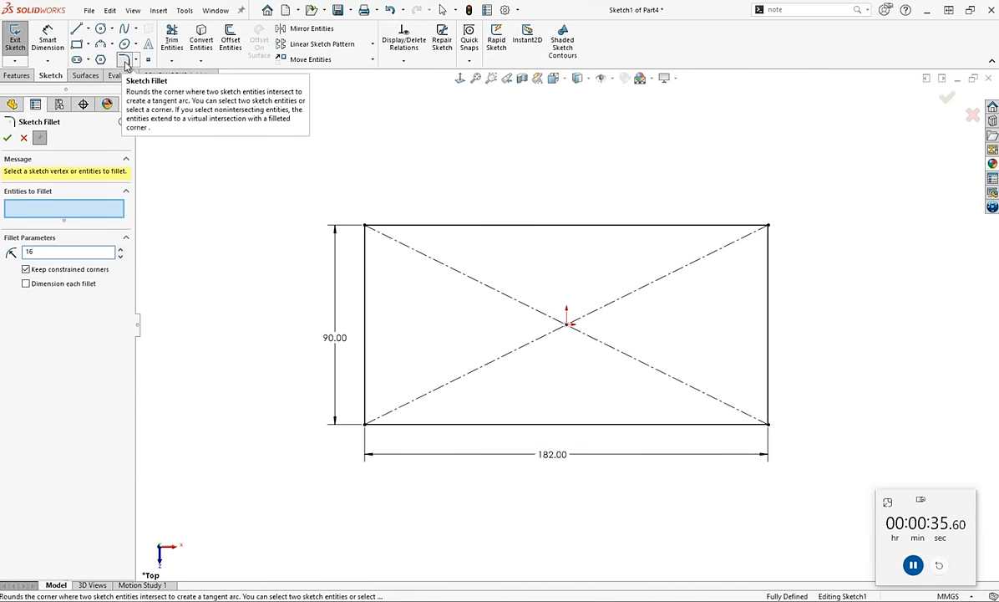
drag(297, 123, 786, 476)
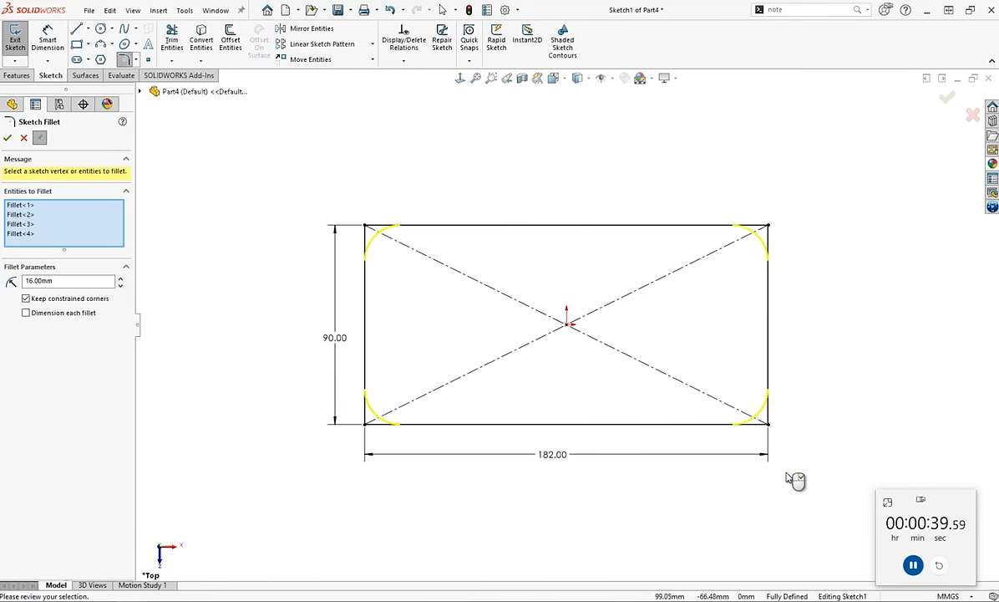
right_click(786, 475)
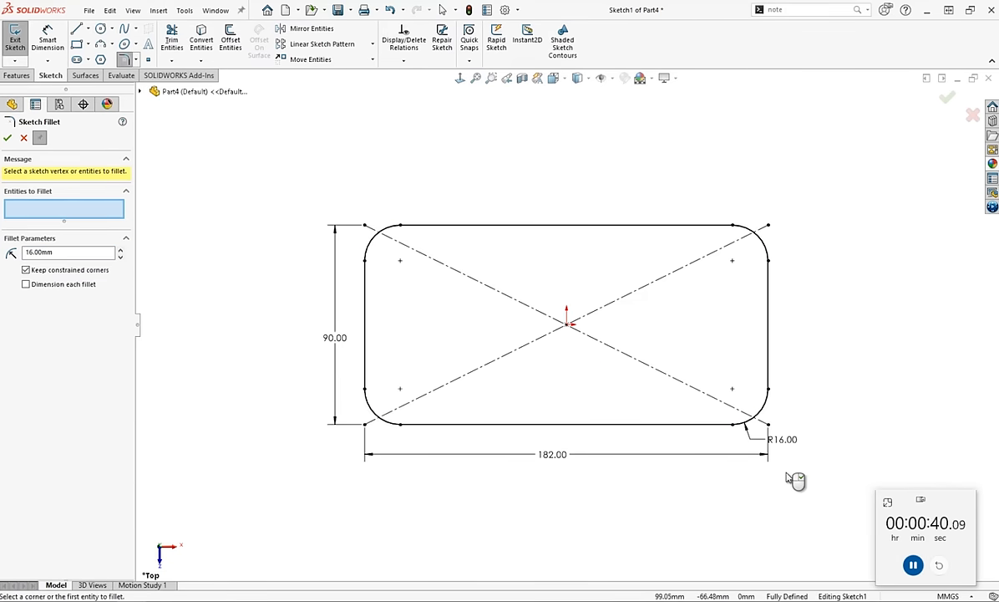
Sketch a circle on each of the four fillet centres, with the upper-left about 39 mm and the lower-left about 48 mm in diameter.
click(101, 29)
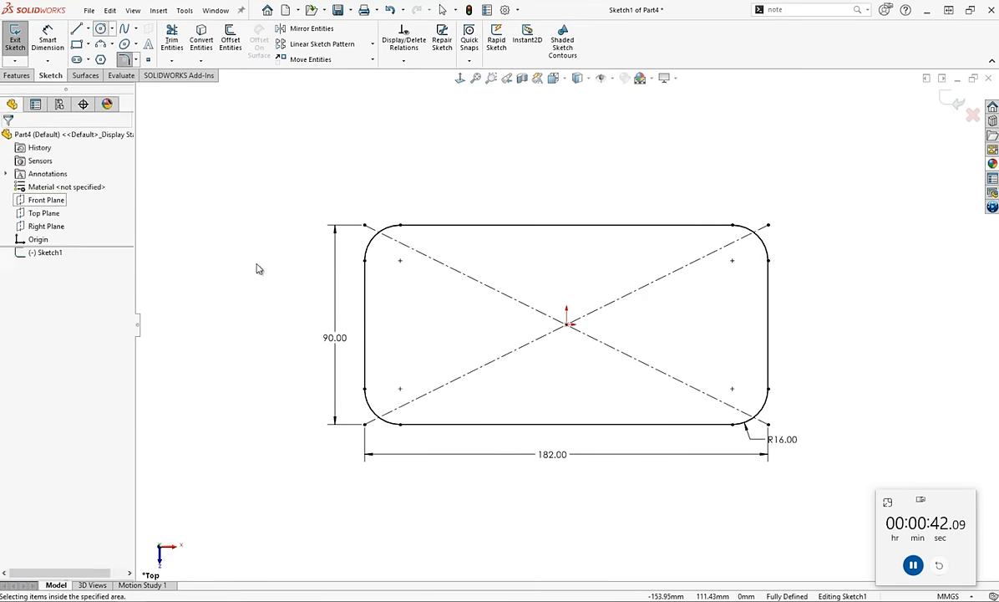
click(399, 260)
click(431, 290)
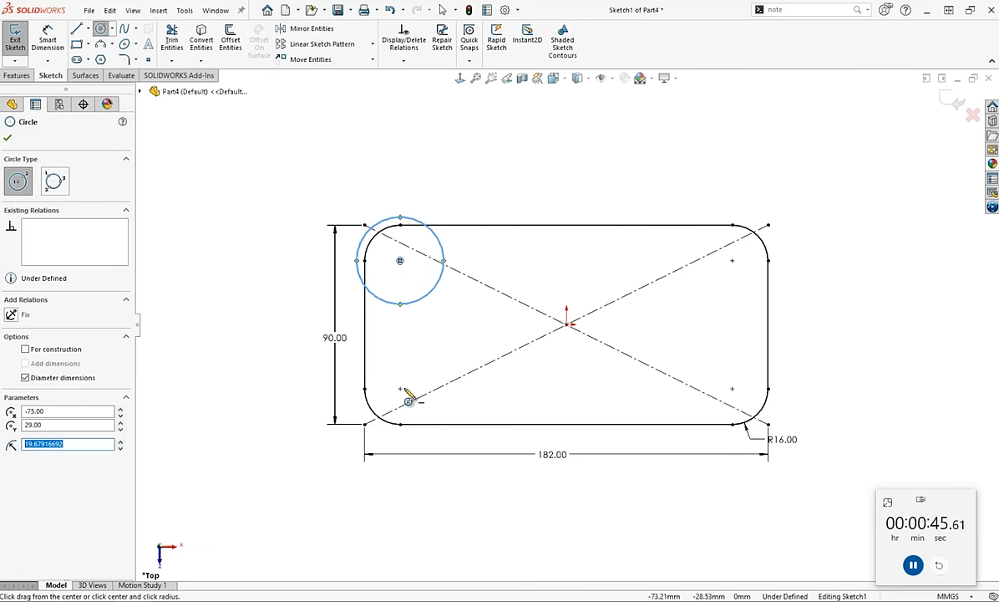
click(400, 389)
click(440, 355)
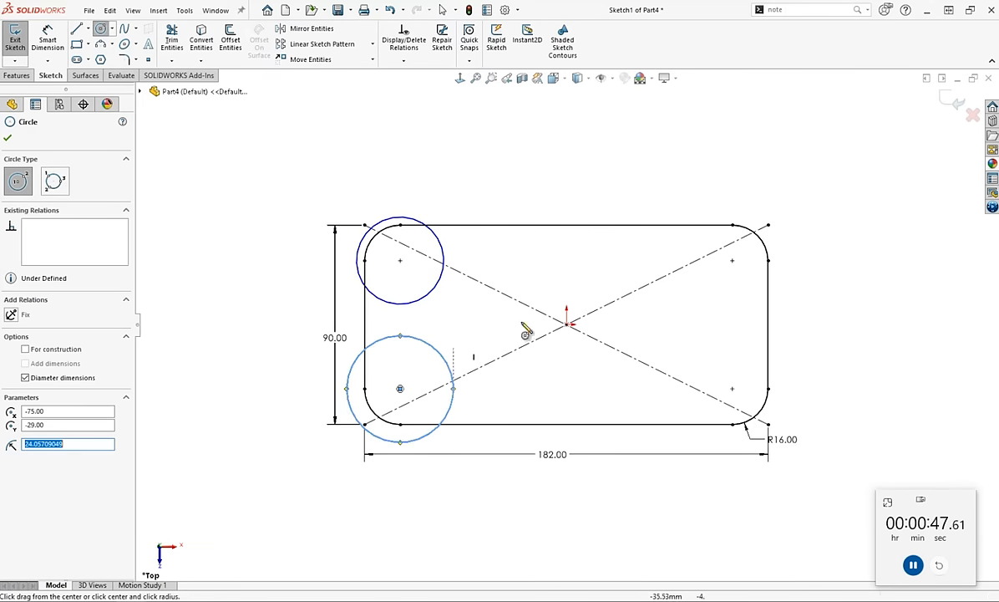
click(732, 261)
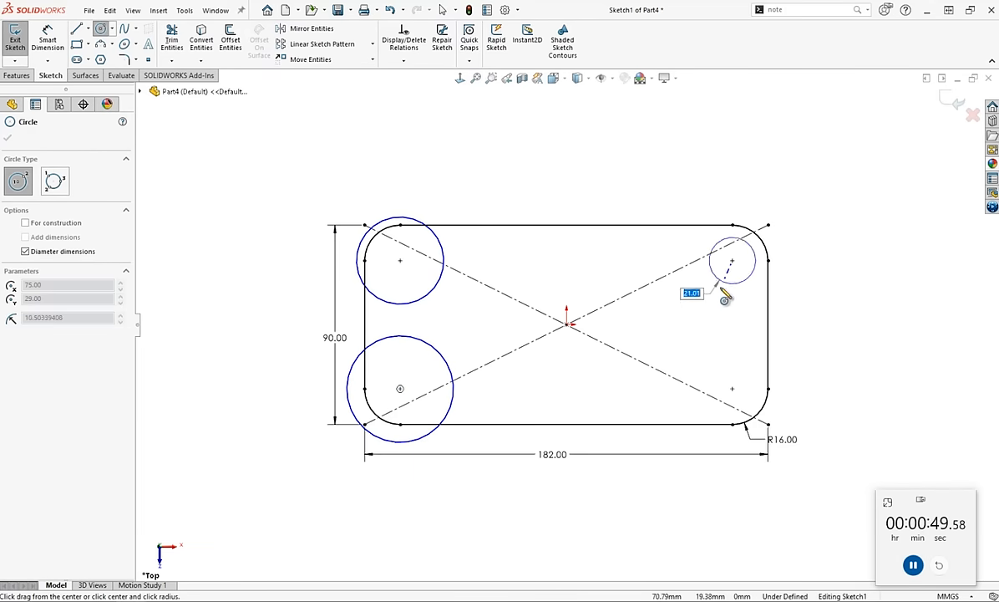
click(720, 306)
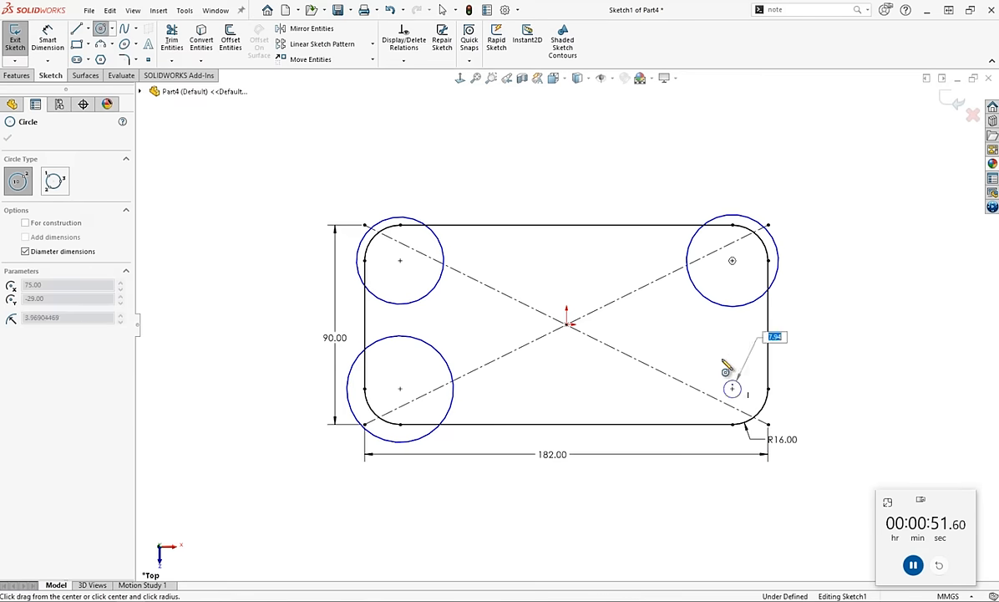
click(732, 388)
click(700, 342)
key(Escape)
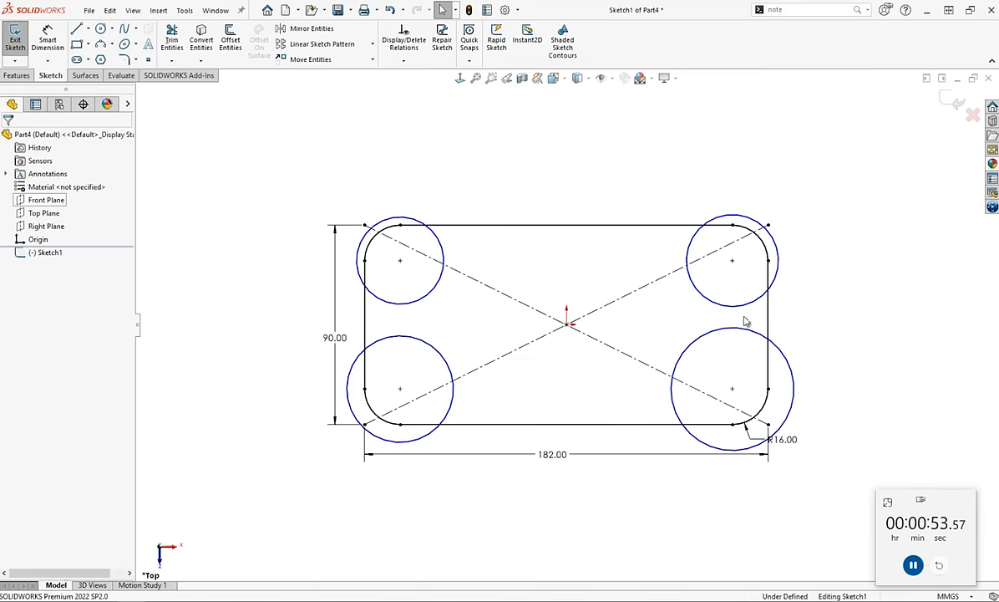
Select all four corner circles and apply an Equal relation to them.
drag(744, 289, 724, 361)
drag(409, 279, 386, 359)
click(15, 370)
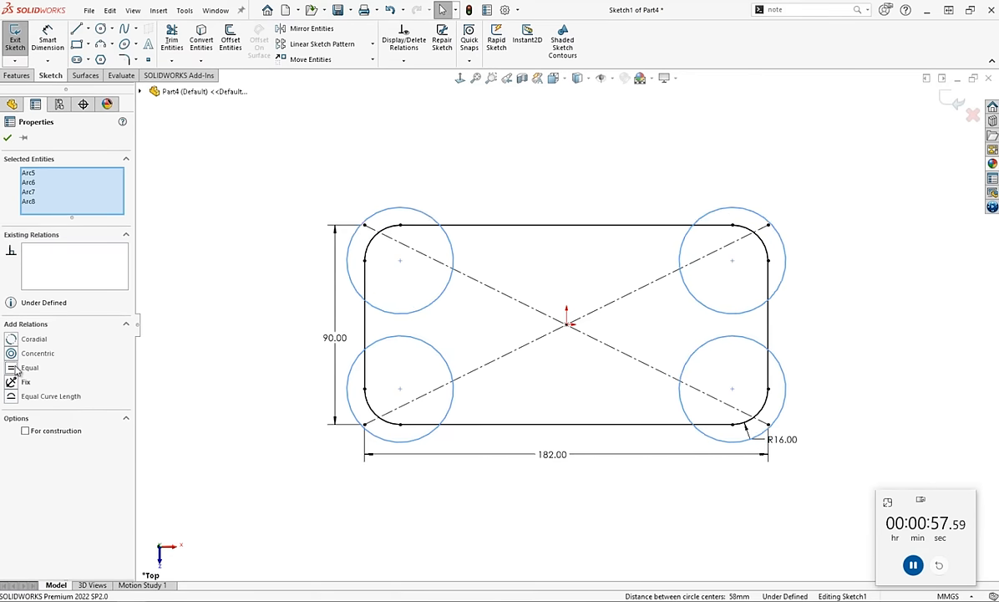
Dimension the diameter of the upper-left corner circle as 12 mm.
click(44, 43)
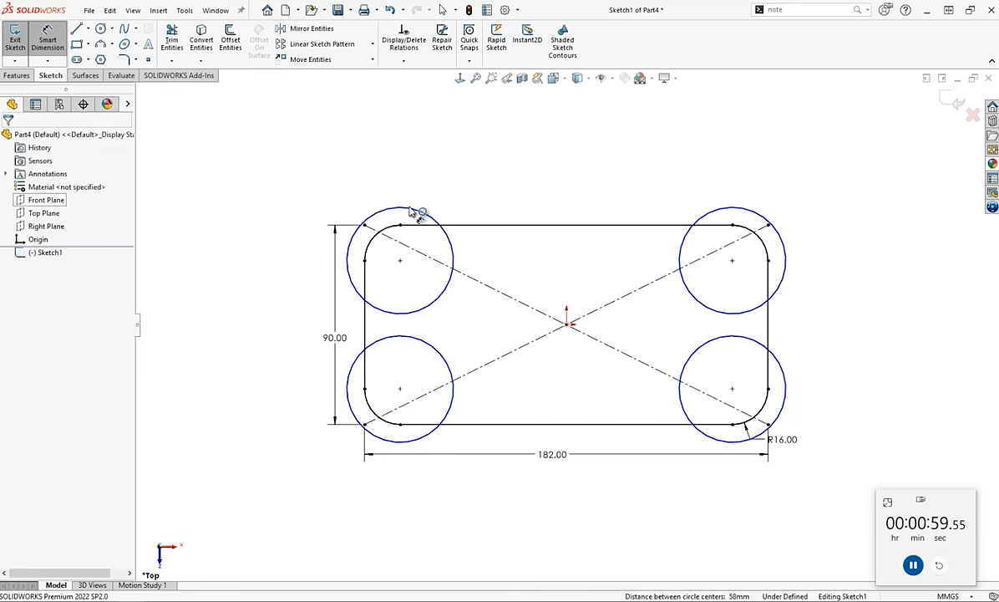
click(410, 212)
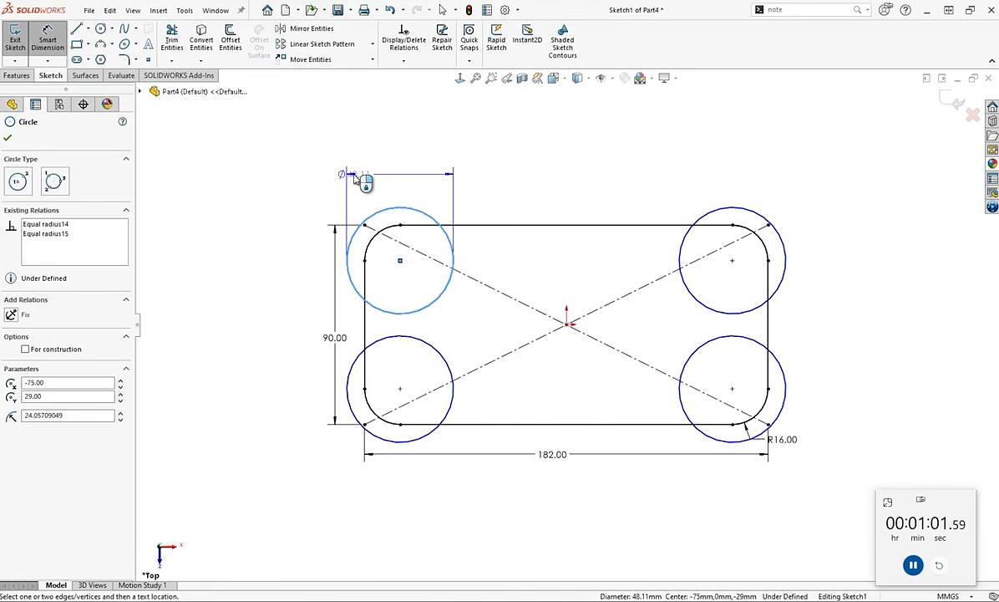
click(357, 177)
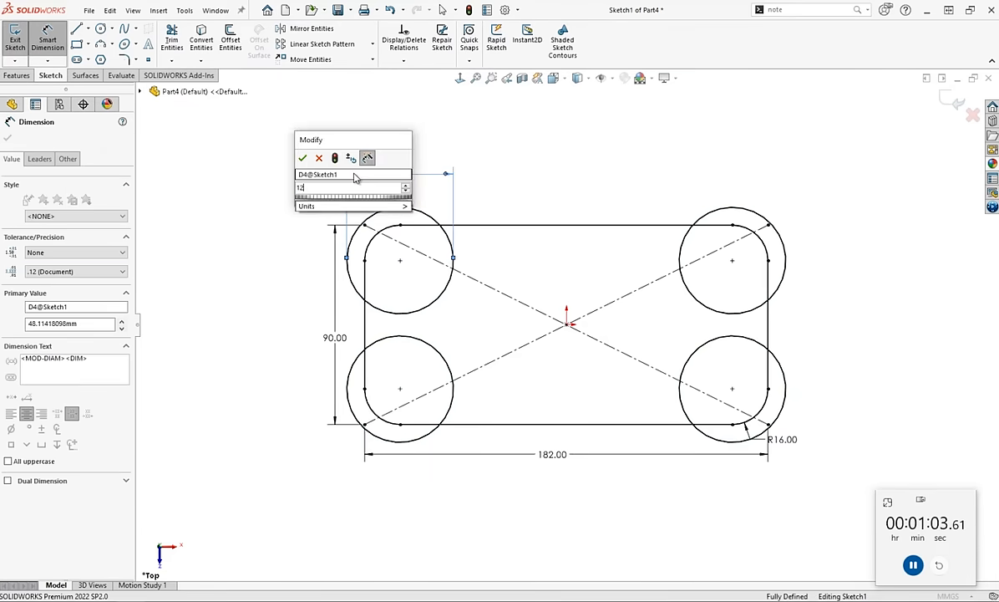
text(12)
key(Return)
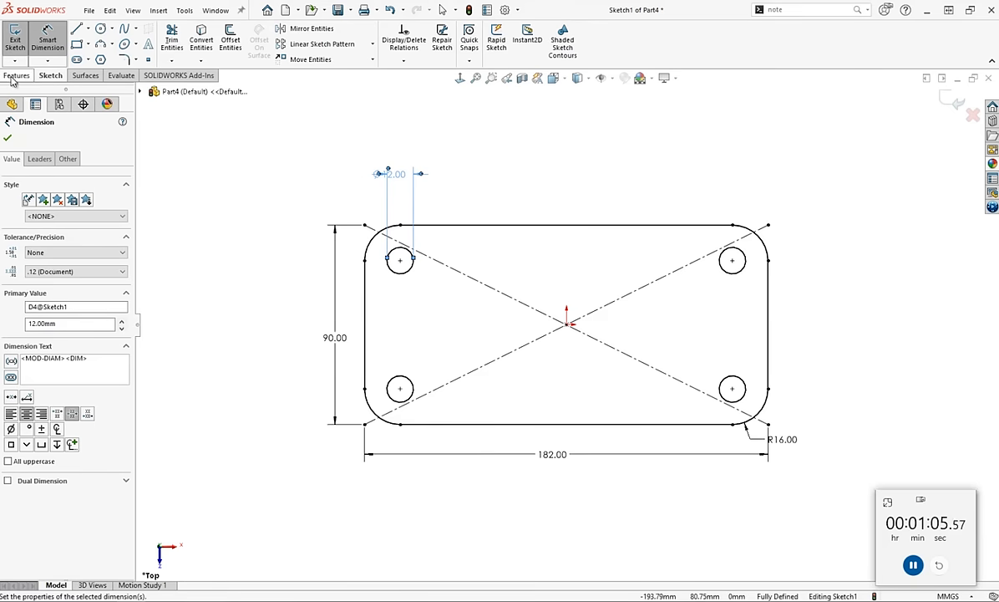
Extrude the plate profile with its four holes to a blind depth of 16 mm.
click(14, 76)
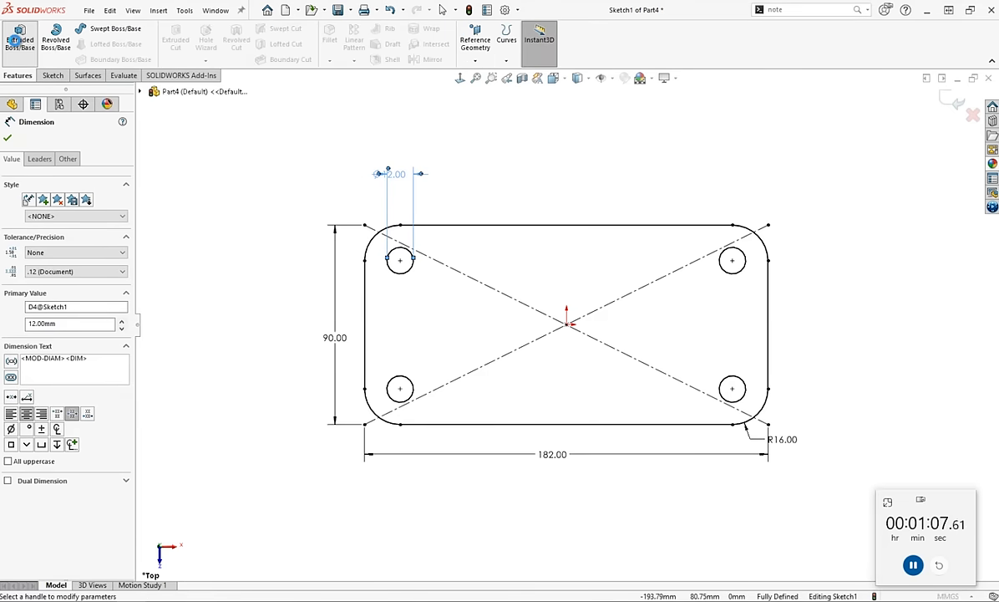
click(19, 40)
text(16)
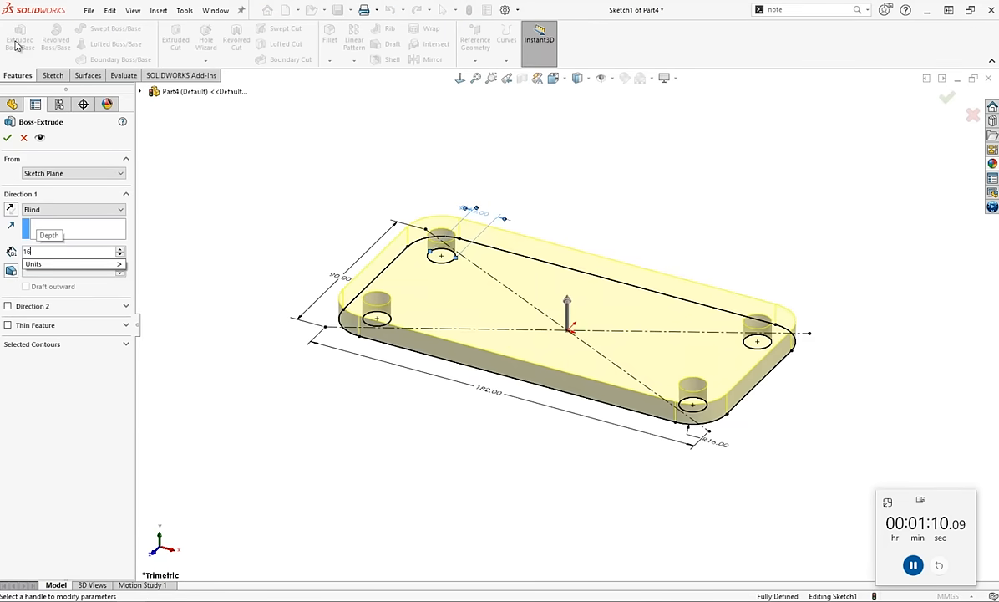
key(Return)
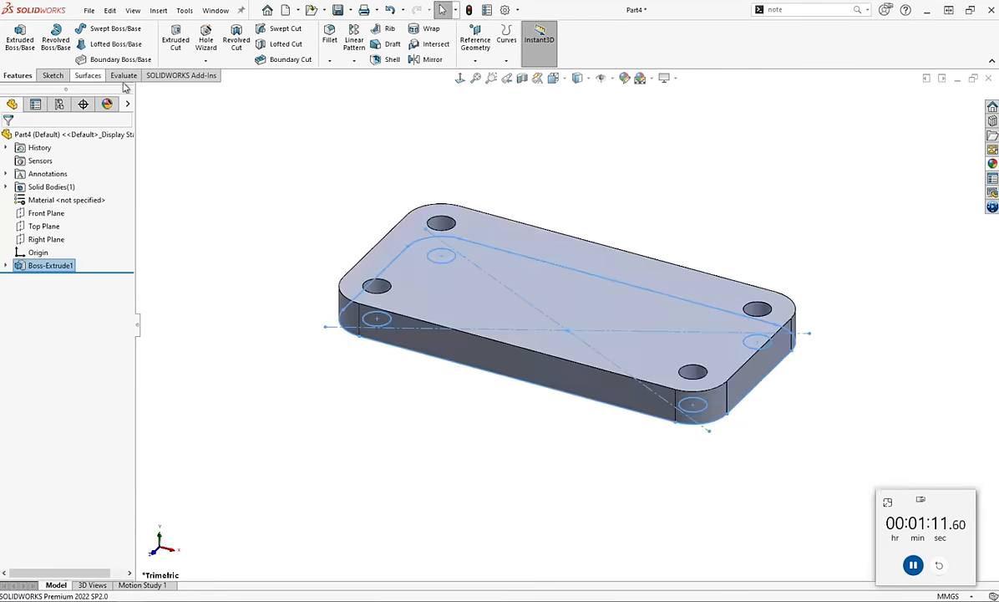
click(245, 275)
Chamfer the outer top edge around the plate with a 4 mm distance and a 50° angle.
click(329, 60)
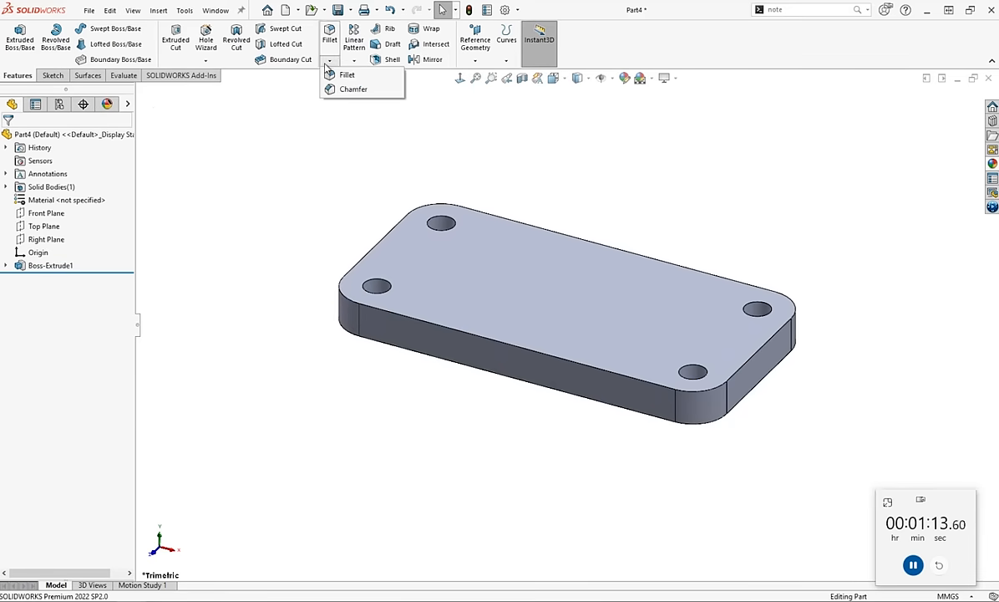
click(335, 90)
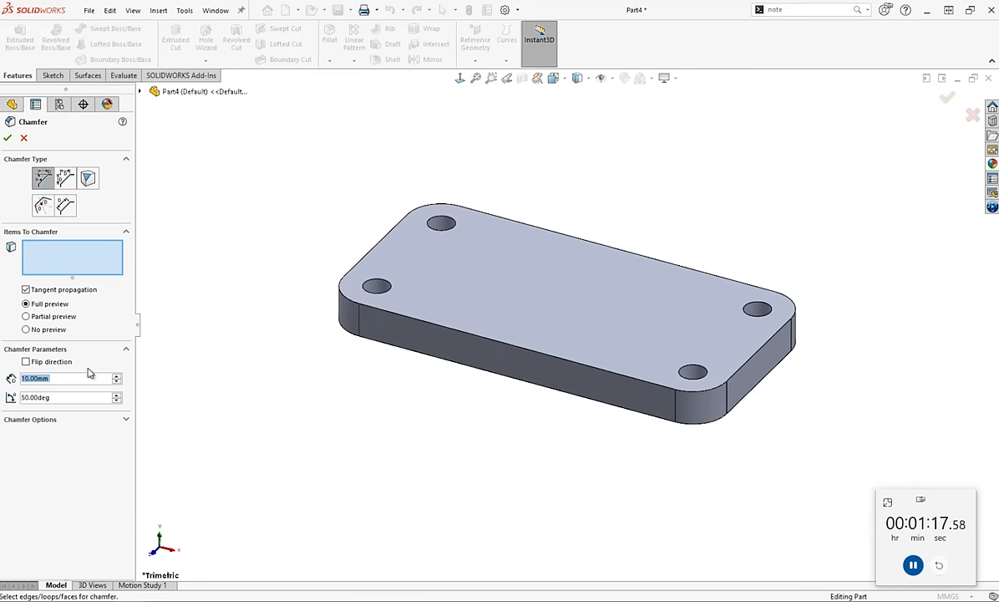
text(4)
key(Return)
click(482, 342)
key(Return)
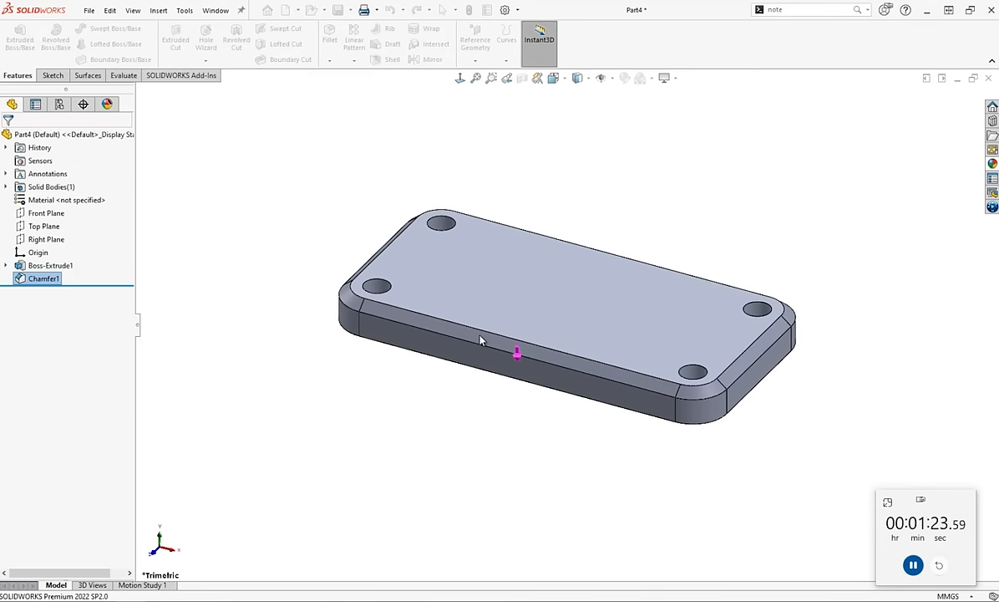
Check the angle between the chamfer and the side face at the plate's short end with a reference dimension, and delete that dimension.
click(51, 75)
click(48, 39)
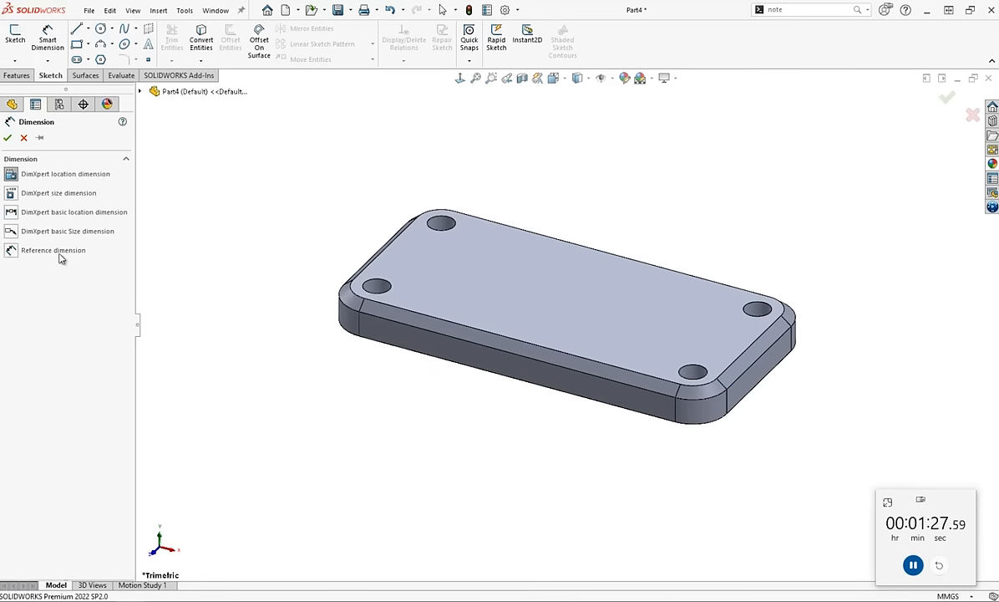
click(757, 372)
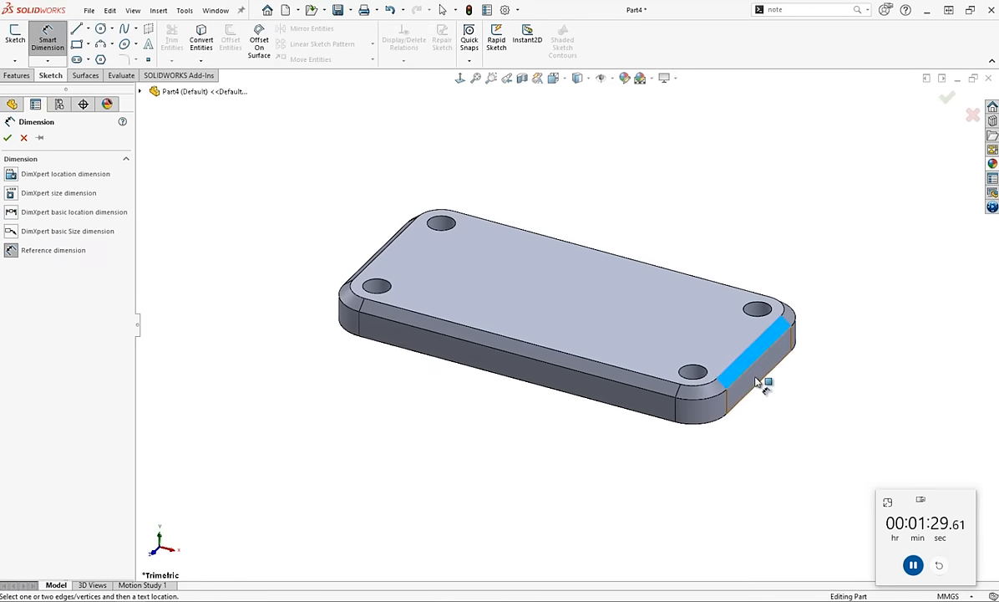
click(753, 453)
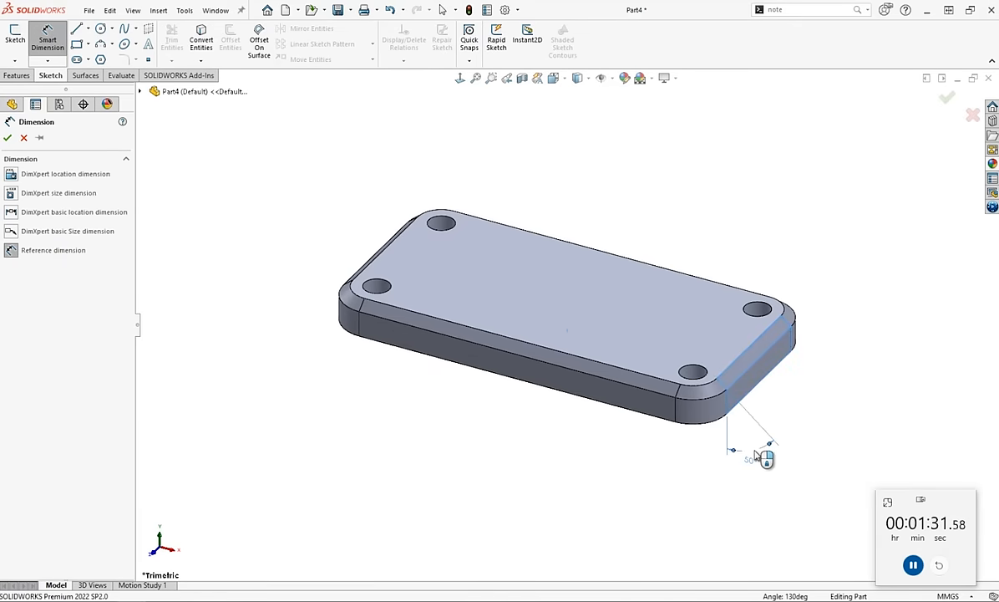
key(Escape)
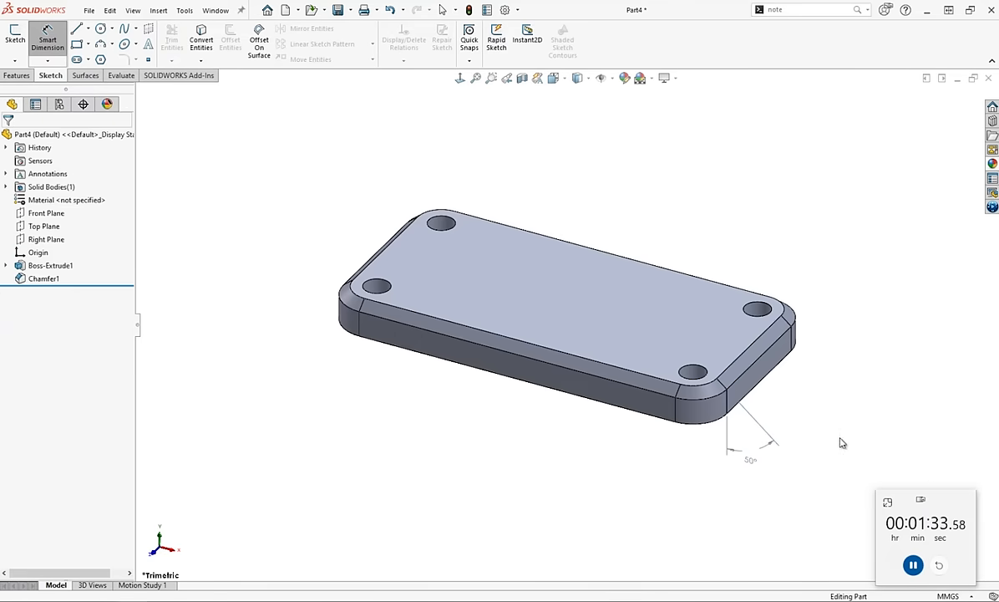
click(751, 463)
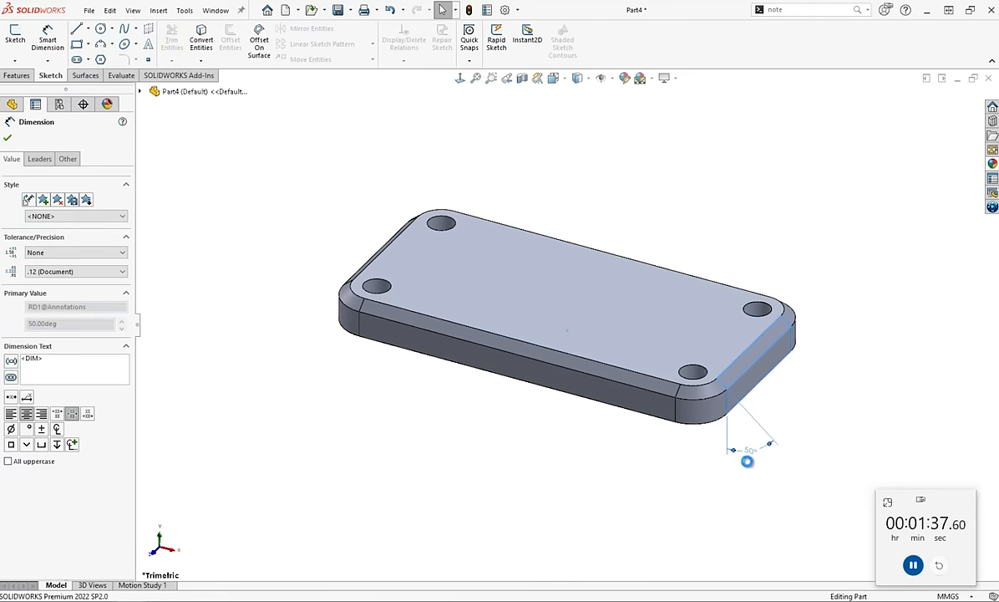
key(Delete)
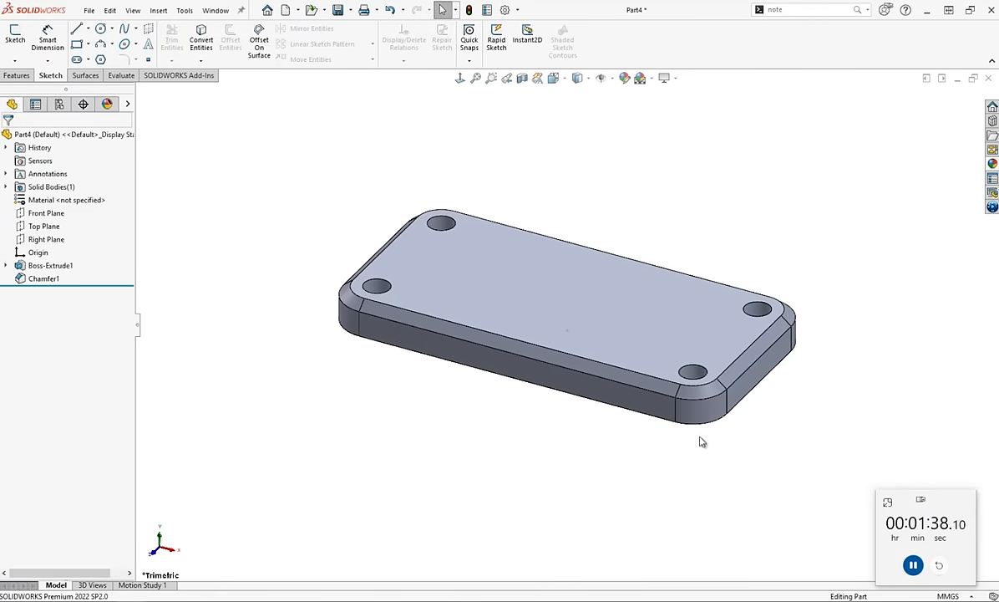
Sketch a 90 mm diameter circle centred on the origin on the Top Plane.
click(50, 225)
click(66, 209)
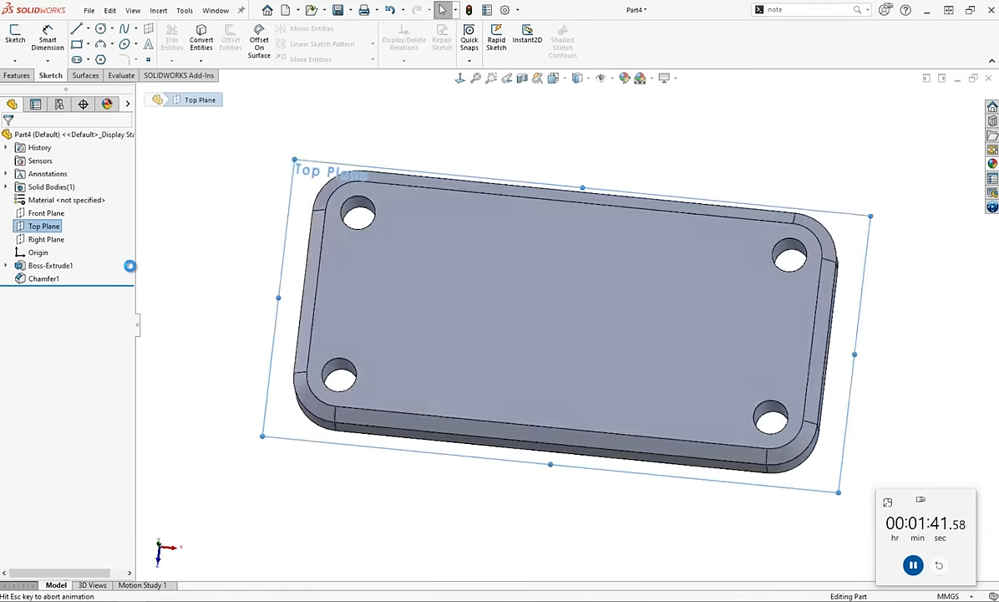
click(100, 29)
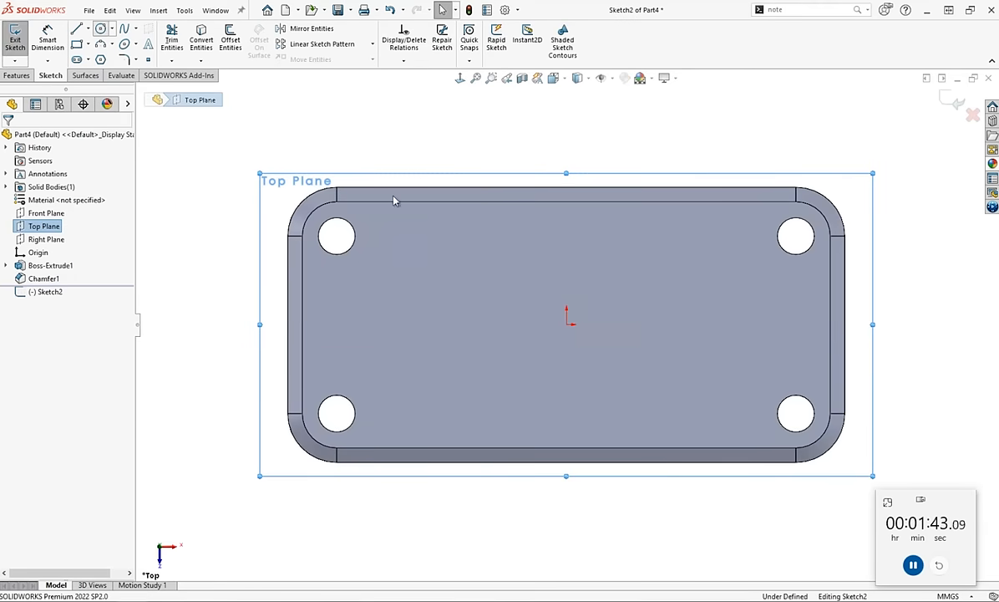
click(566, 322)
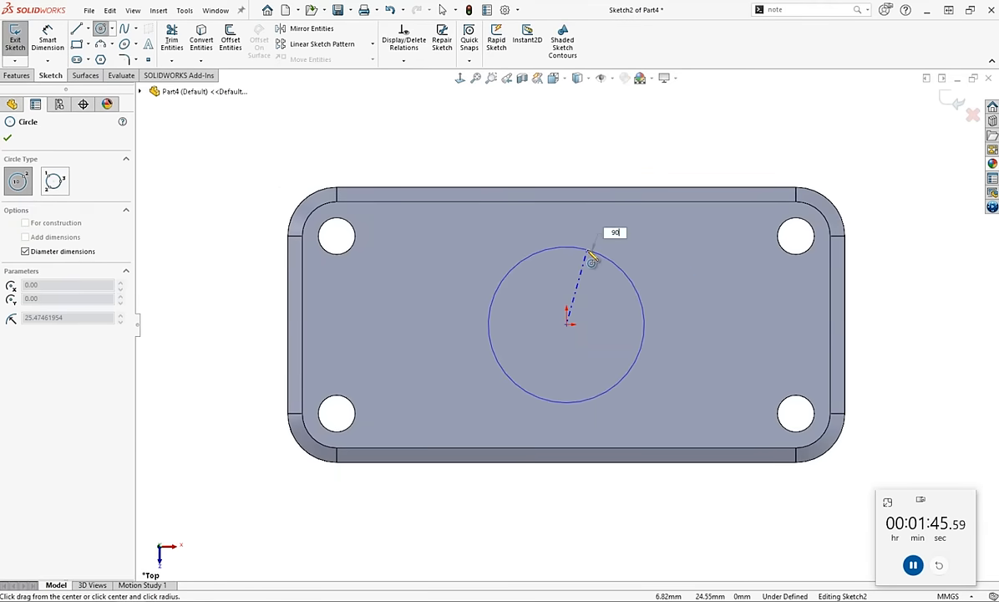
text(90)
key(Return)
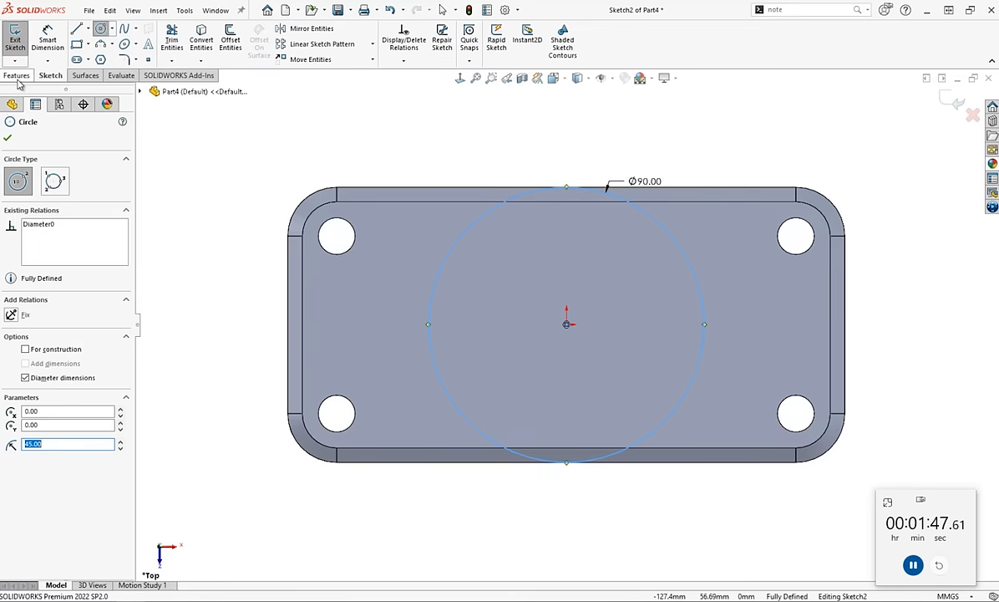
Extrude the 90 mm circle upward to a blind depth of 111 mm, merged with the plate.
click(16, 75)
click(17, 38)
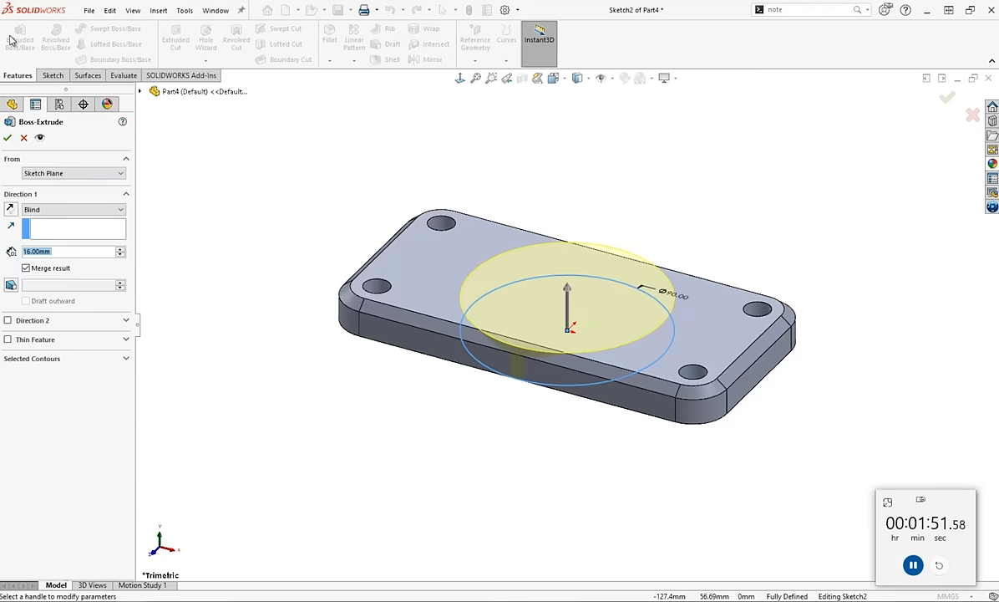
text(111)
key(Return)
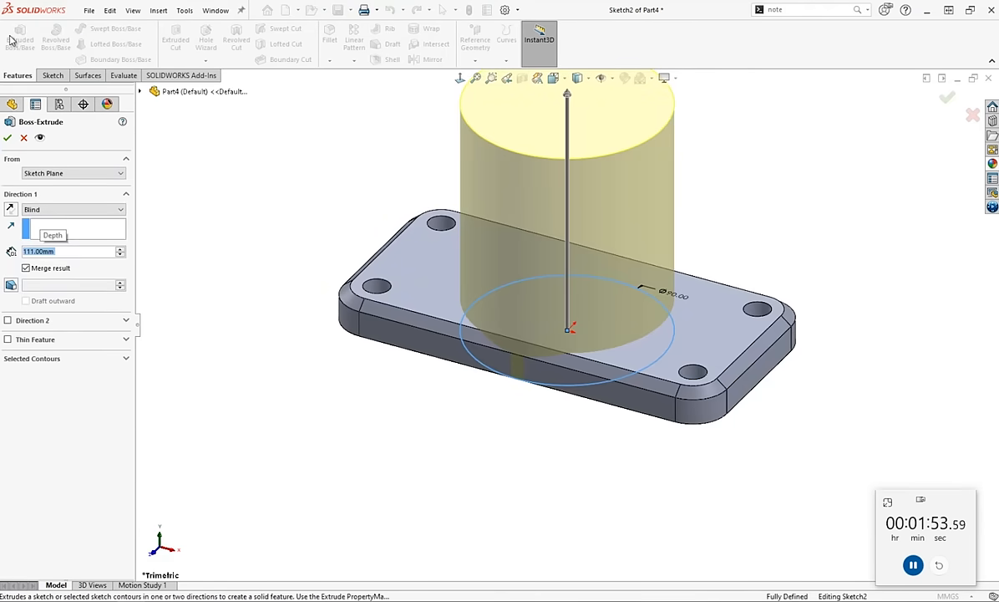
click(7, 138)
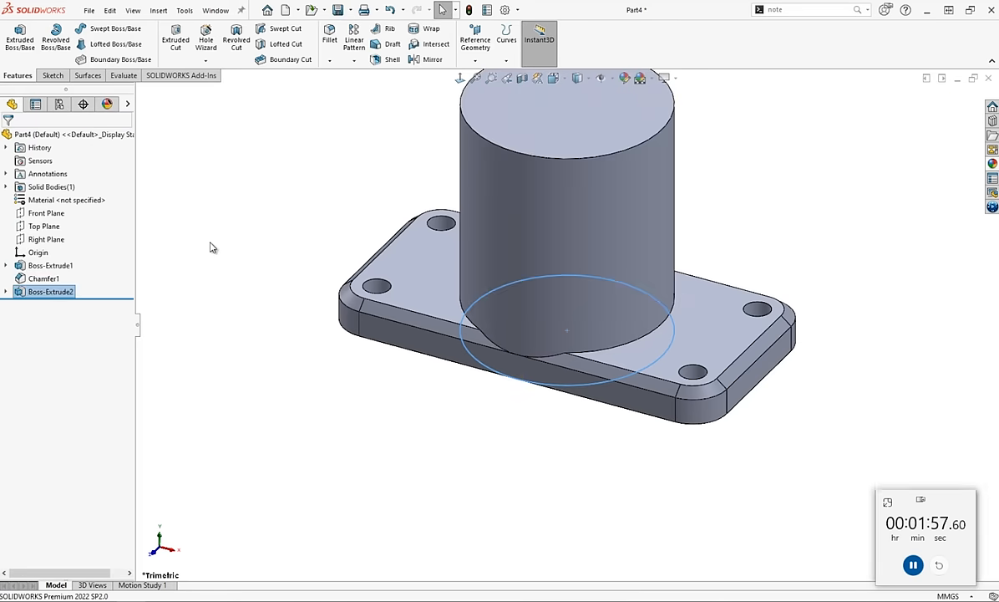
Sketch a sloped line about 65 mm long on the Front Plane, from the plate's top face up to the cylinder's left side.
click(46, 213)
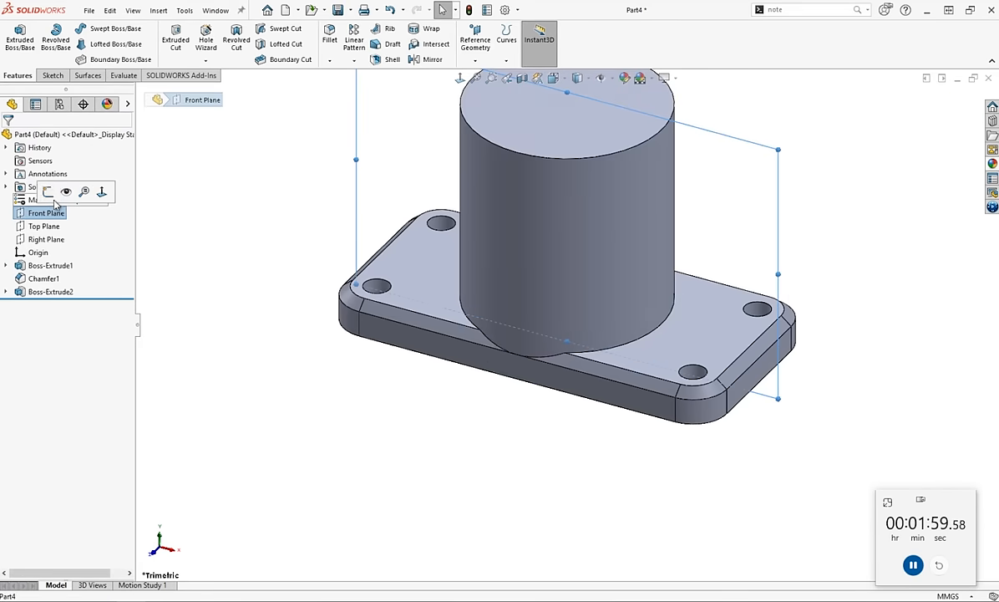
click(47, 185)
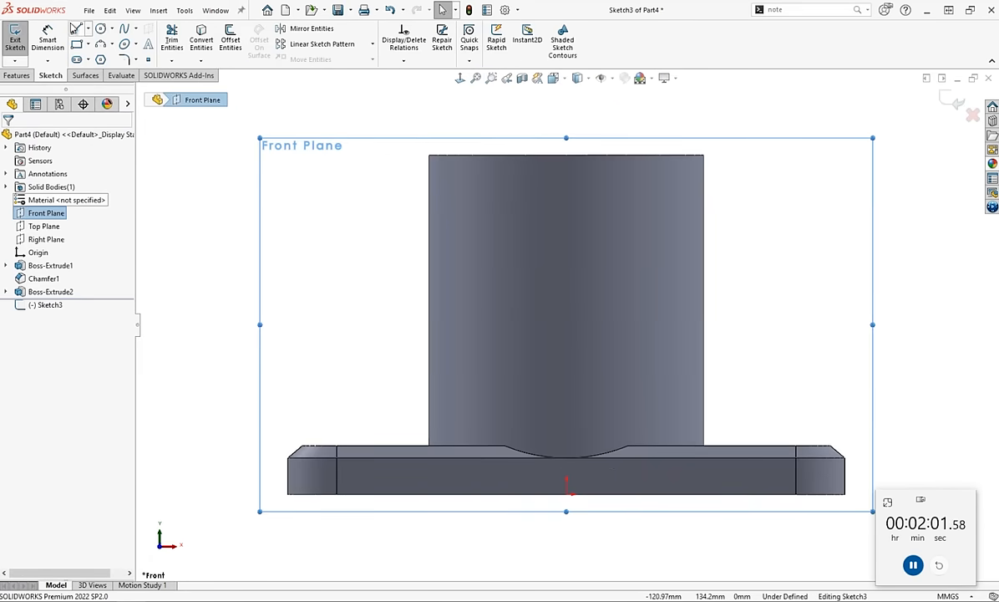
key(l)
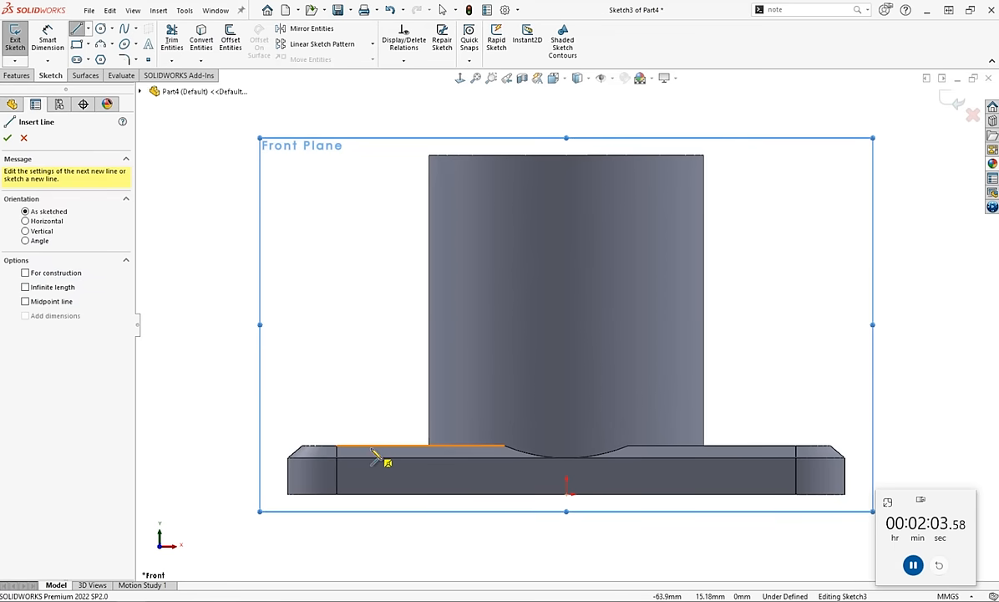
click(370, 443)
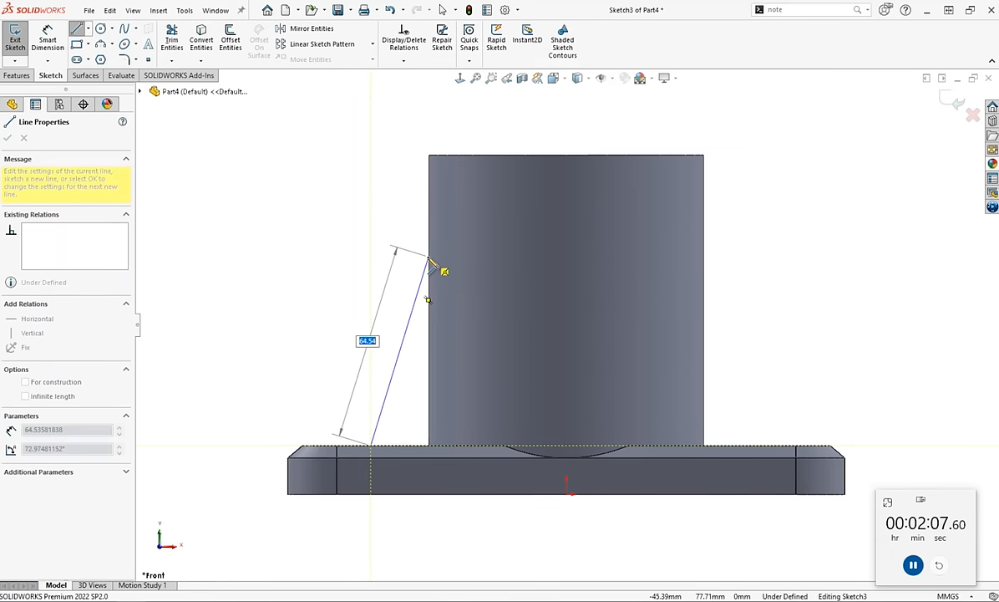
click(428, 257)
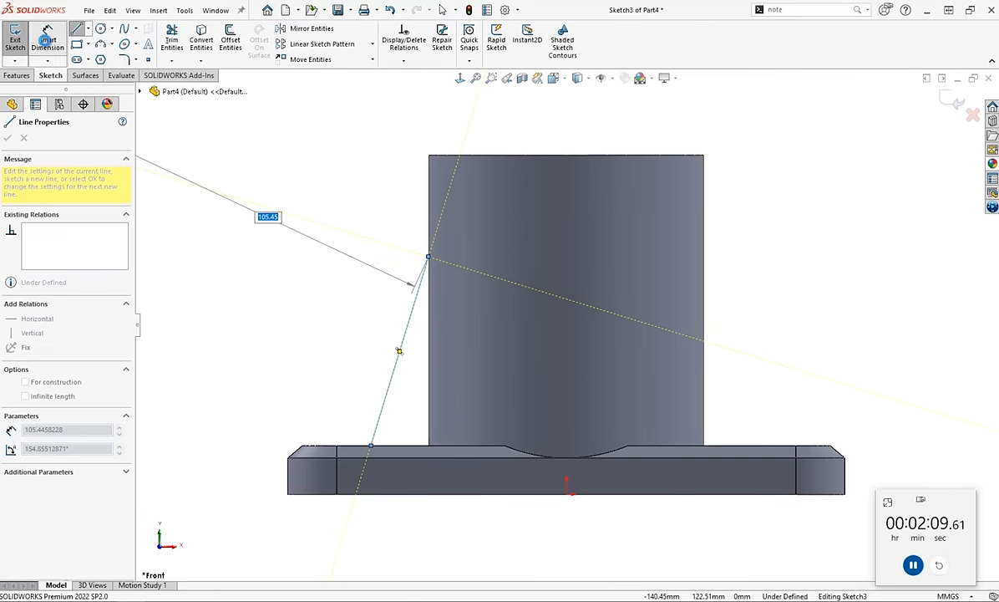
Dimension the sloped line's upper endpoint 80 mm above the plate's bottom edge.
click(47, 41)
click(429, 258)
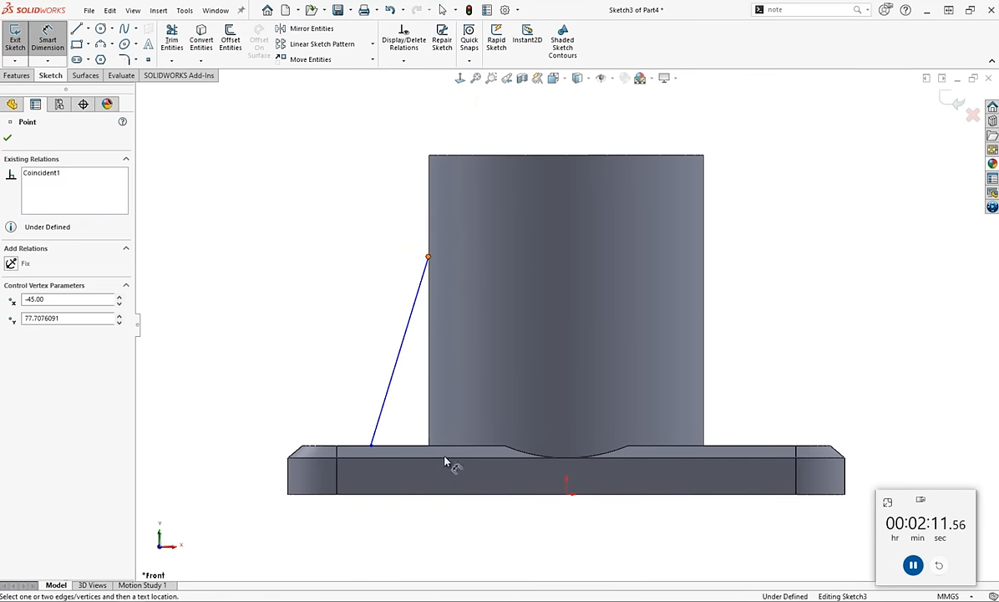
click(452, 494)
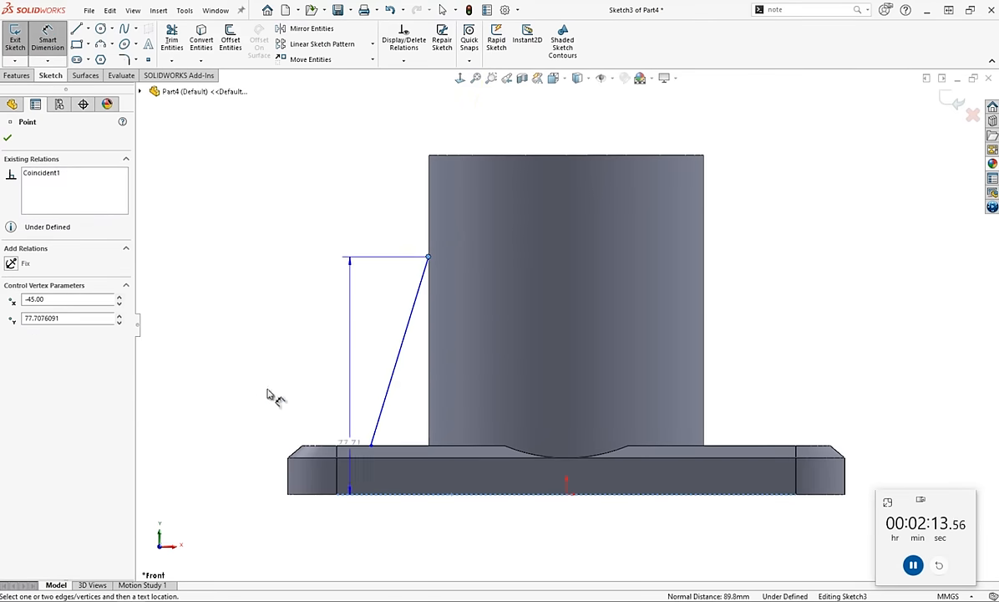
click(233, 387)
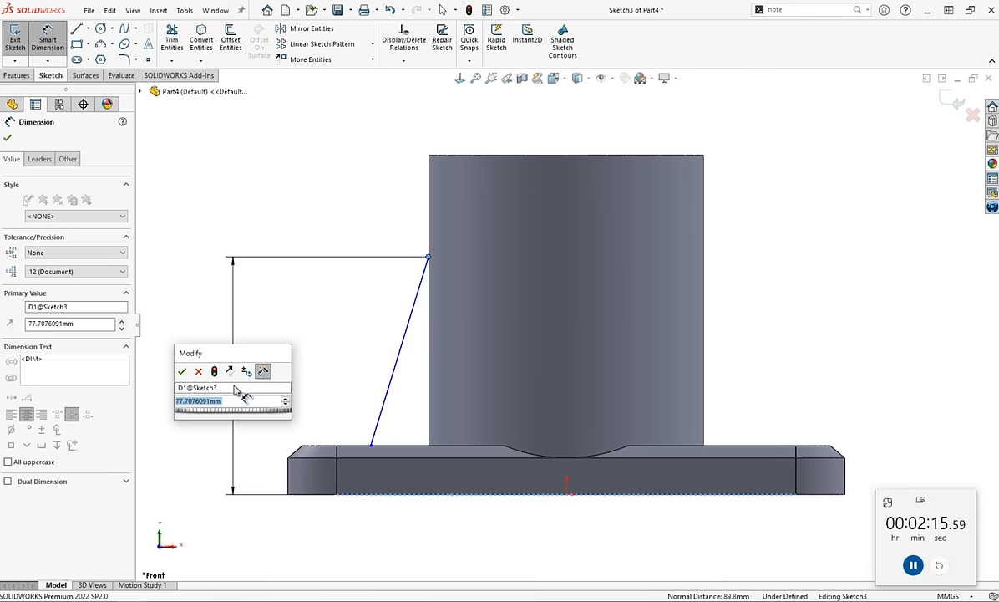
text(80)
key(Return)
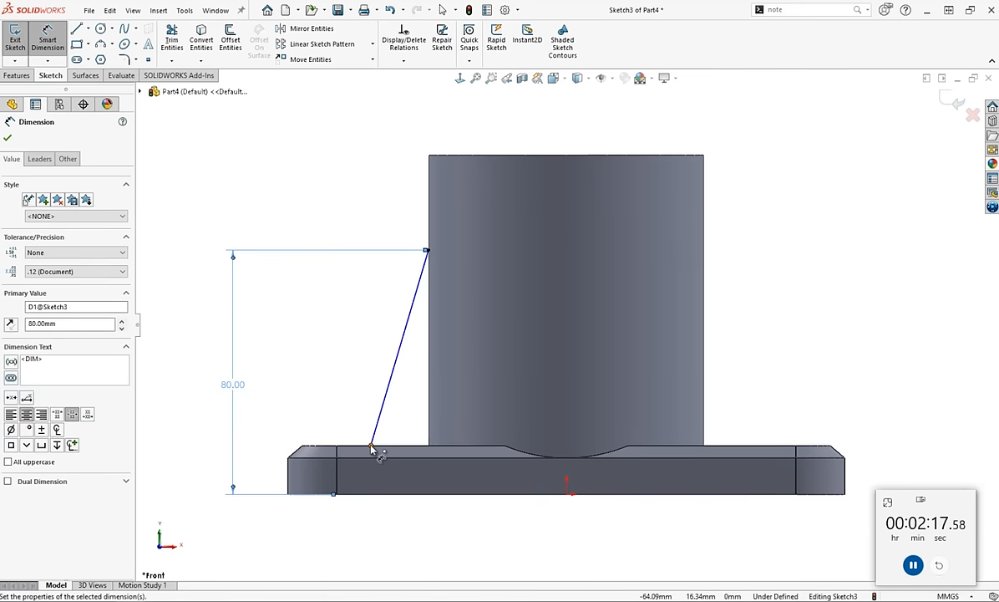
Dimension the sloped line's lower endpoint at a horizontal distance of 85 mm from the origin.
click(372, 448)
click(566, 495)
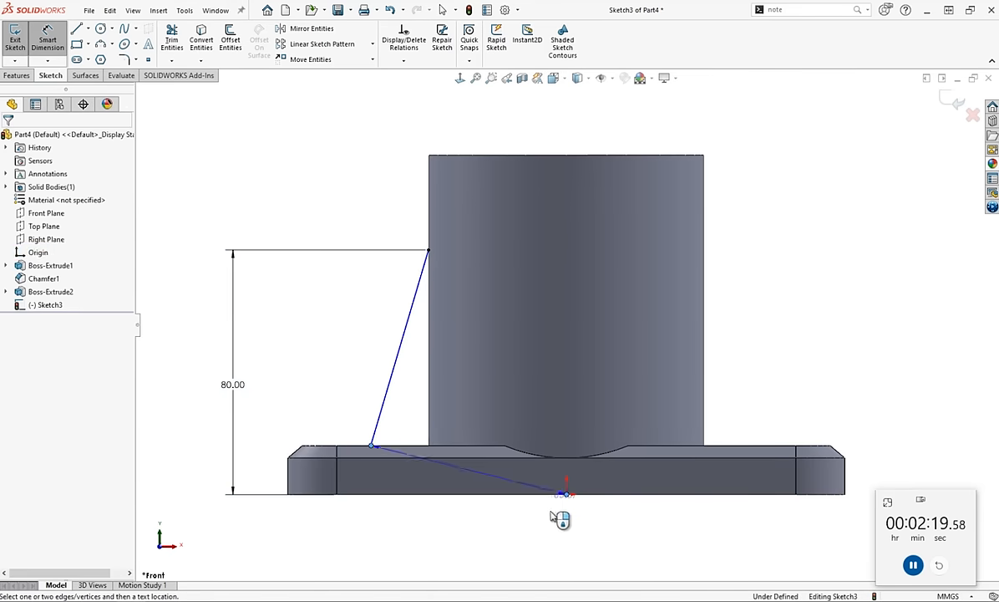
click(524, 521)
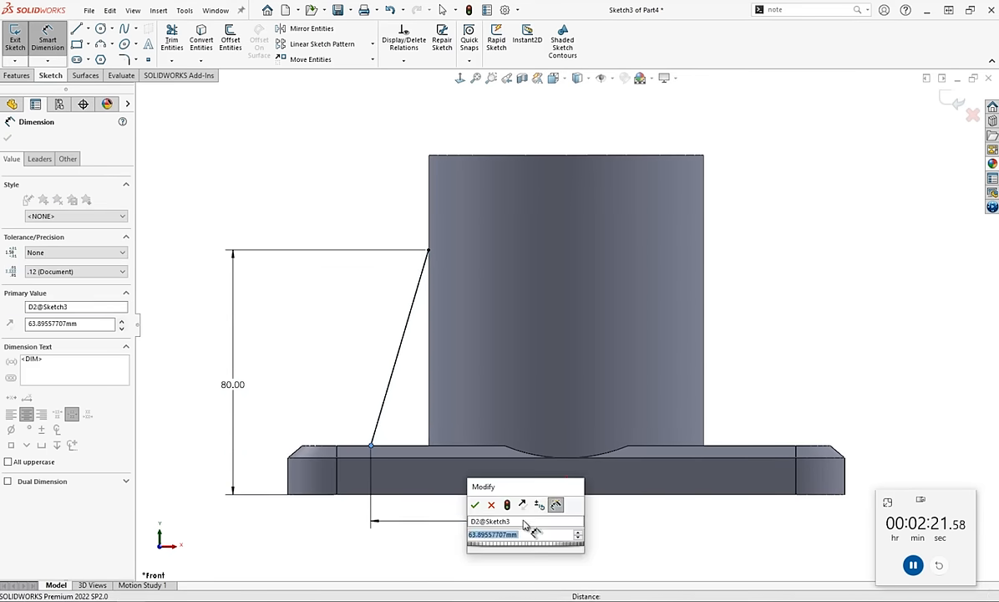
text(85)
key(Return)
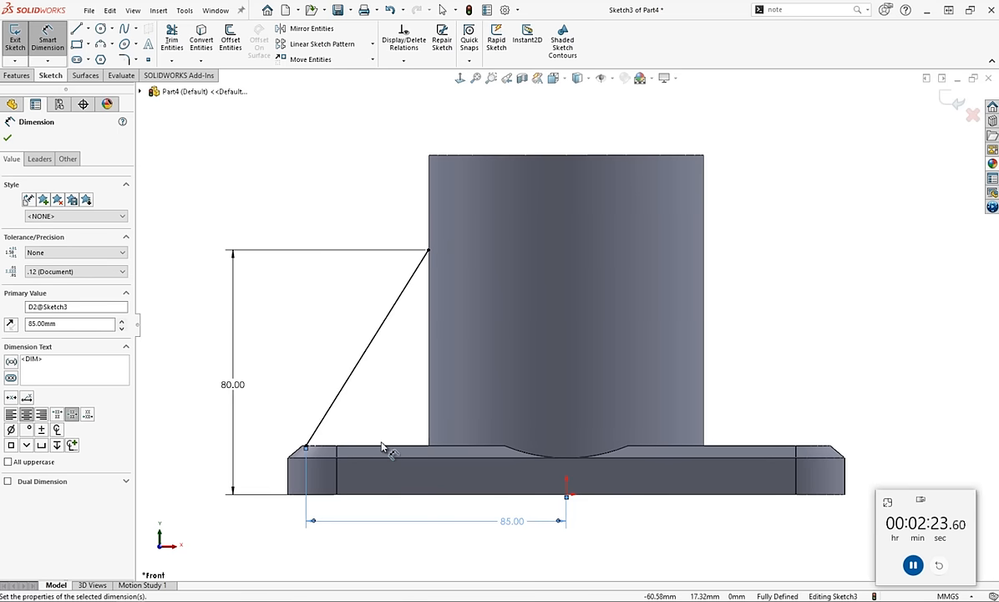
Create an 8 mm thick rib from the sloped line, with thickness on both sides and the material directed toward the cylinder.
click(16, 76)
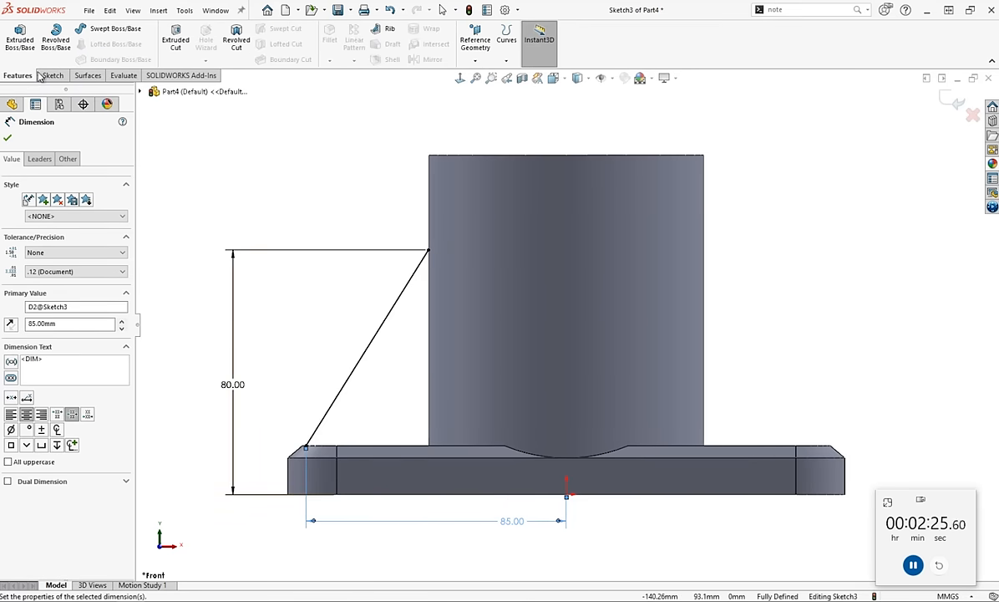
click(380, 29)
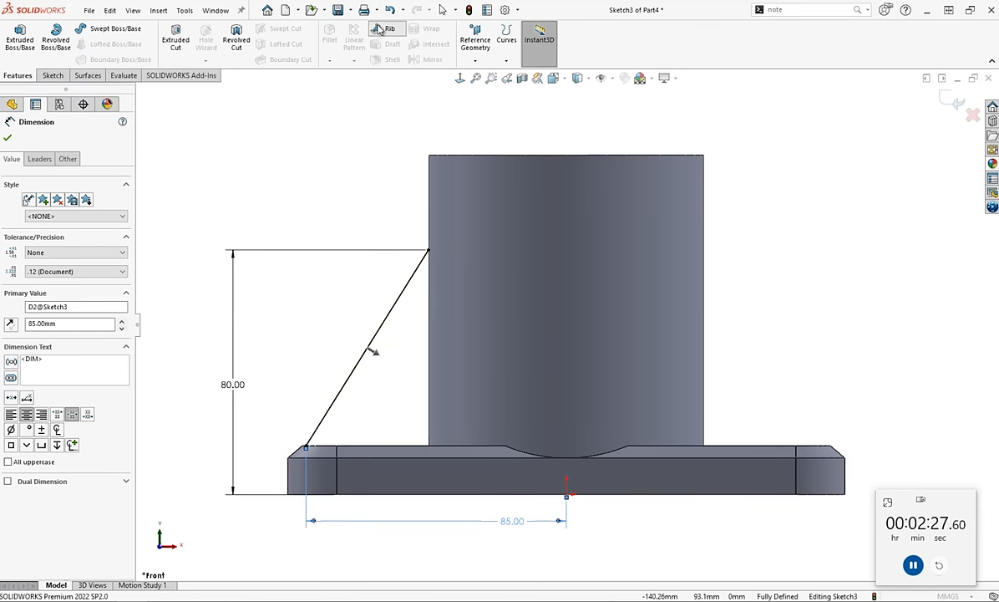
text(8)
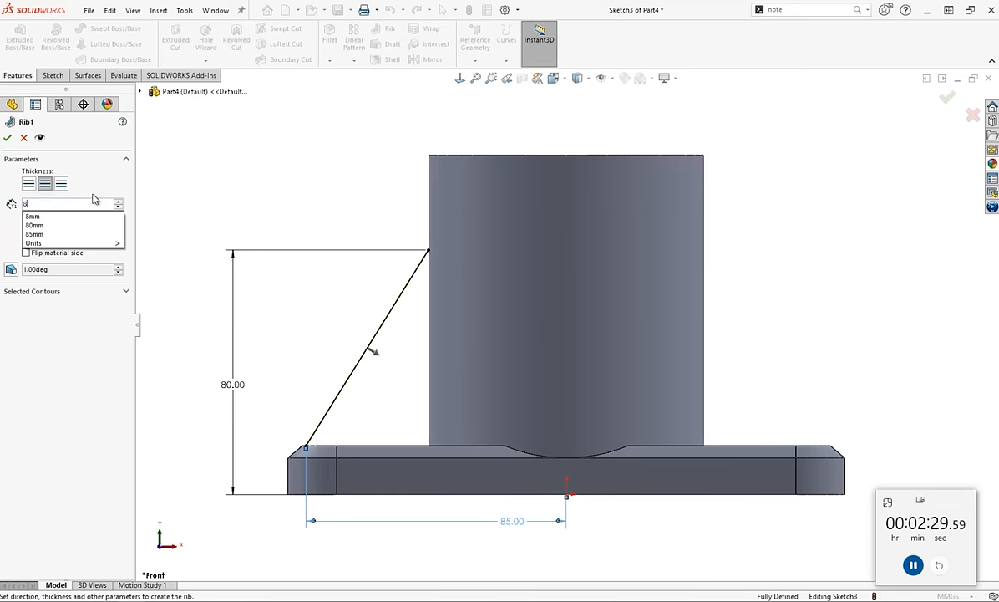
key(Return)
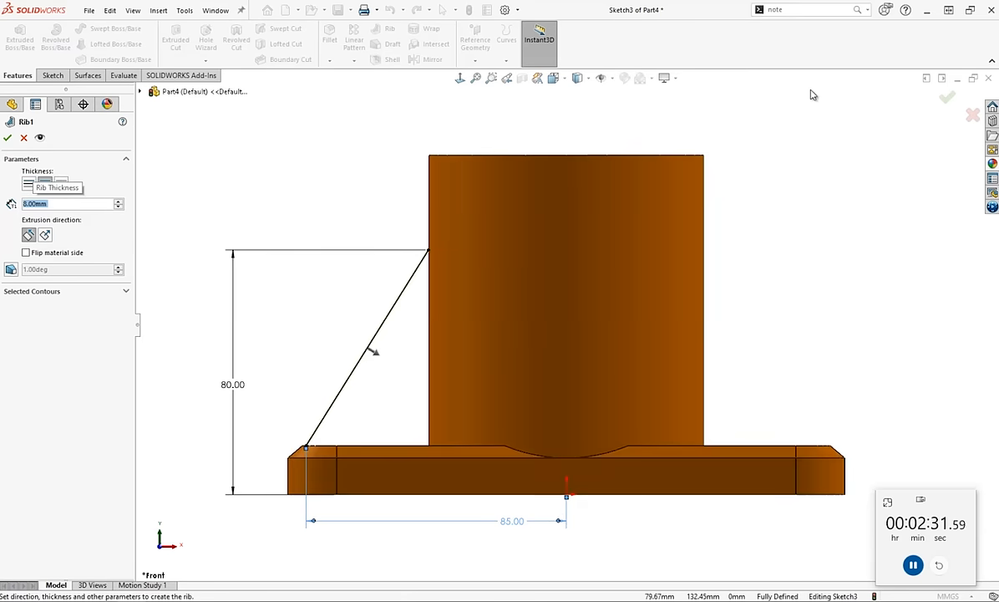
click(30, 253)
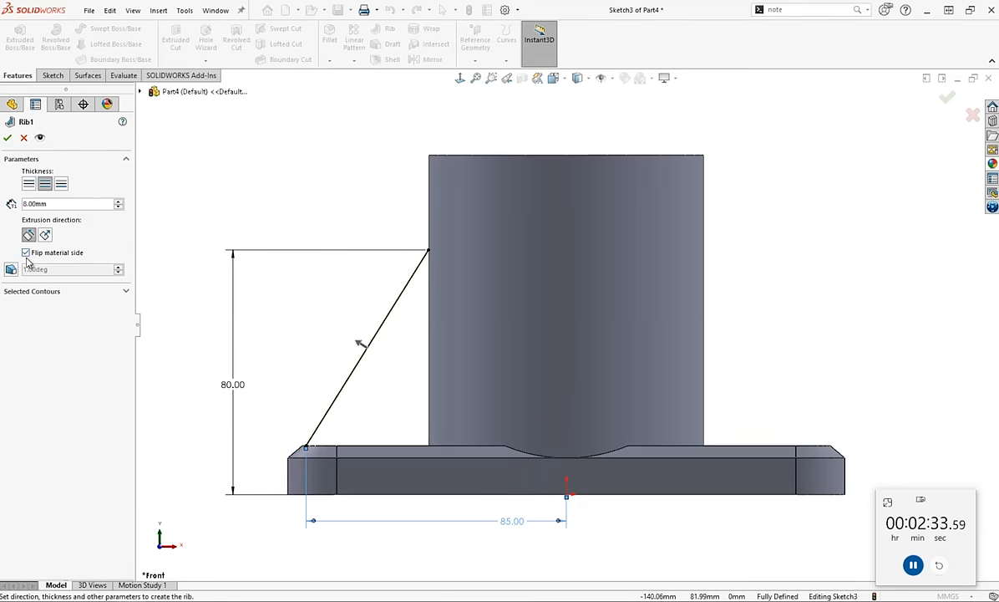
click(27, 254)
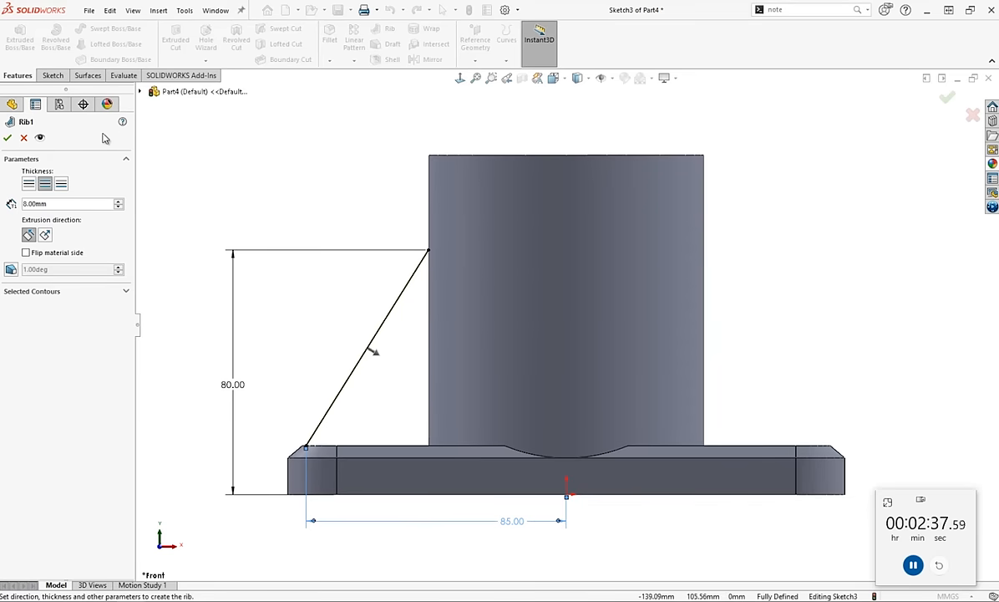
middle_drag(193, 190, 143, 166)
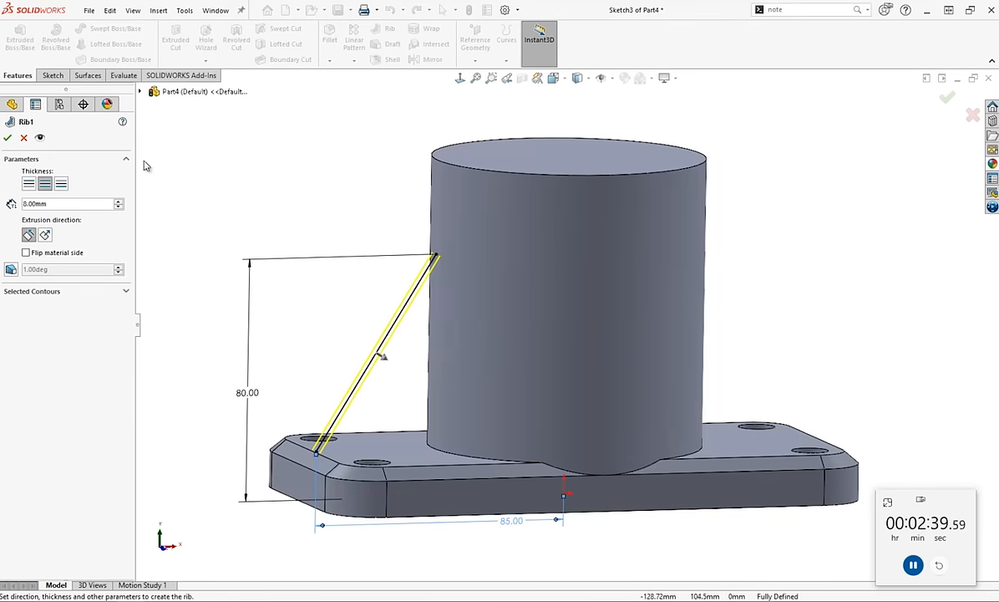
click(8, 138)
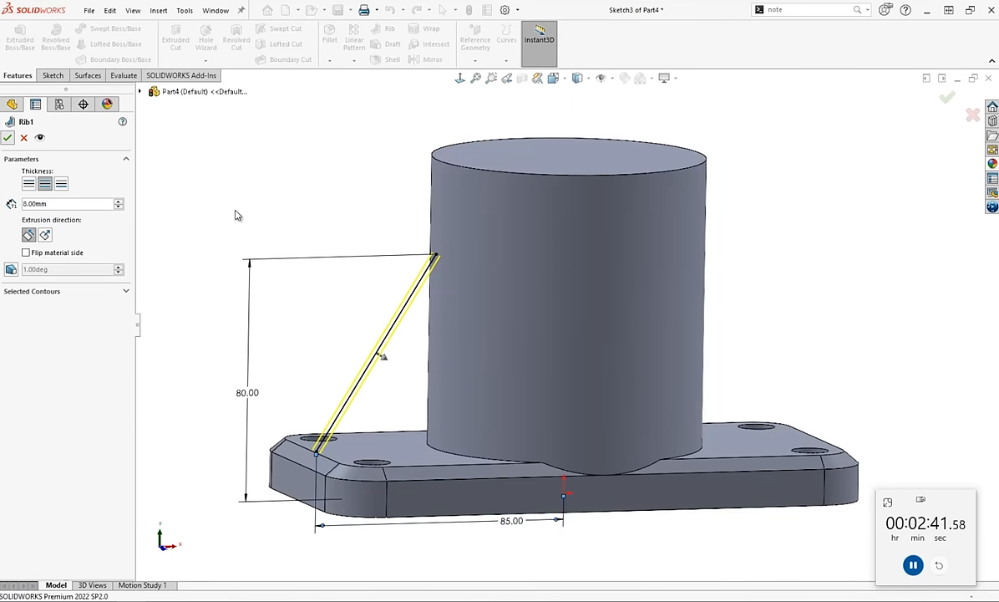
key(ctrl+7)
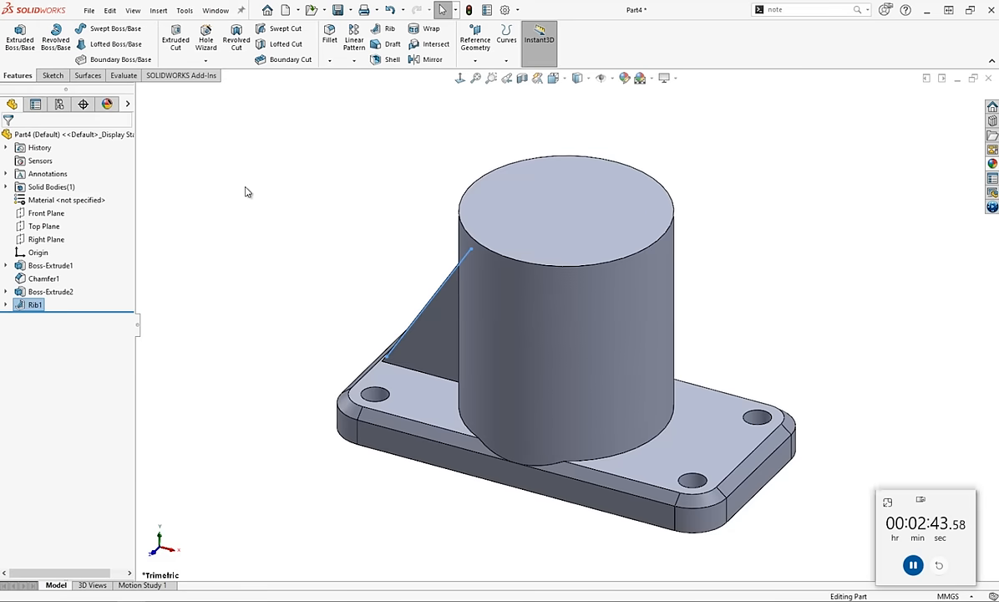
Sketch a sloped line on the Front Plane from the plate's top face to the cylinder's right side, ending about 73 mm above the plate's bottom.
click(46, 214)
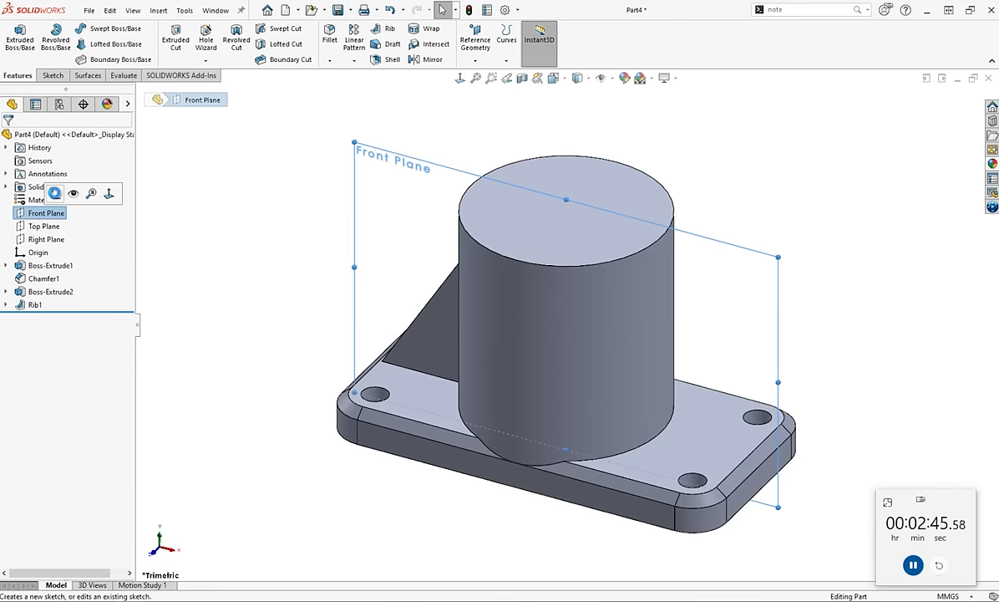
click(54, 193)
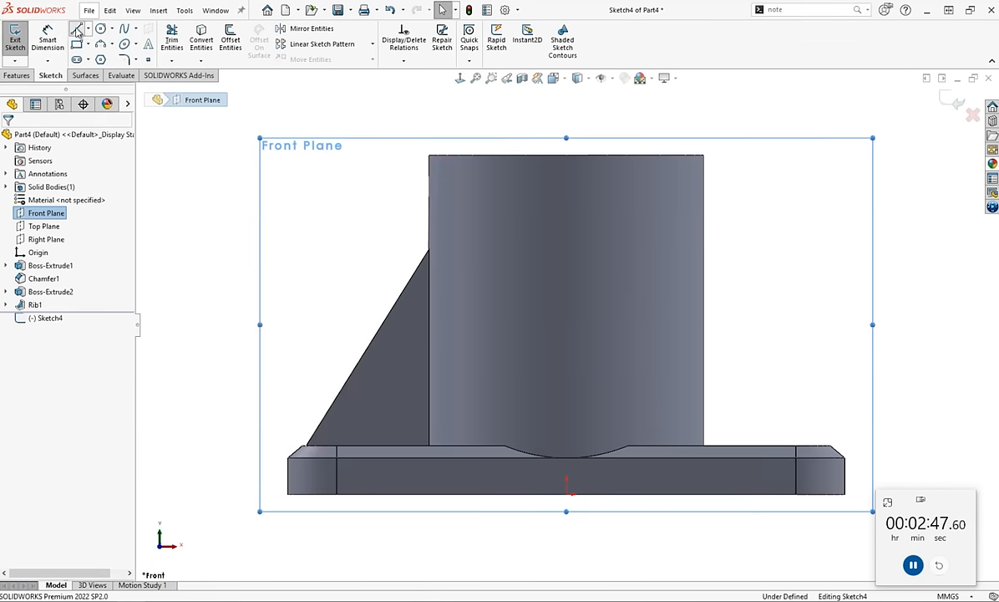
click(76, 31)
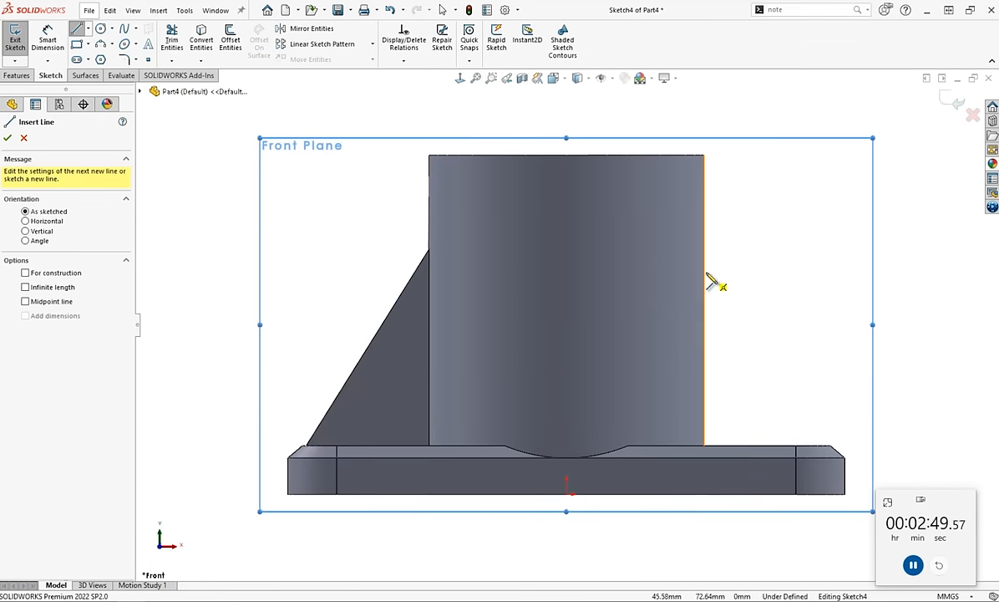
click(773, 445)
click(705, 272)
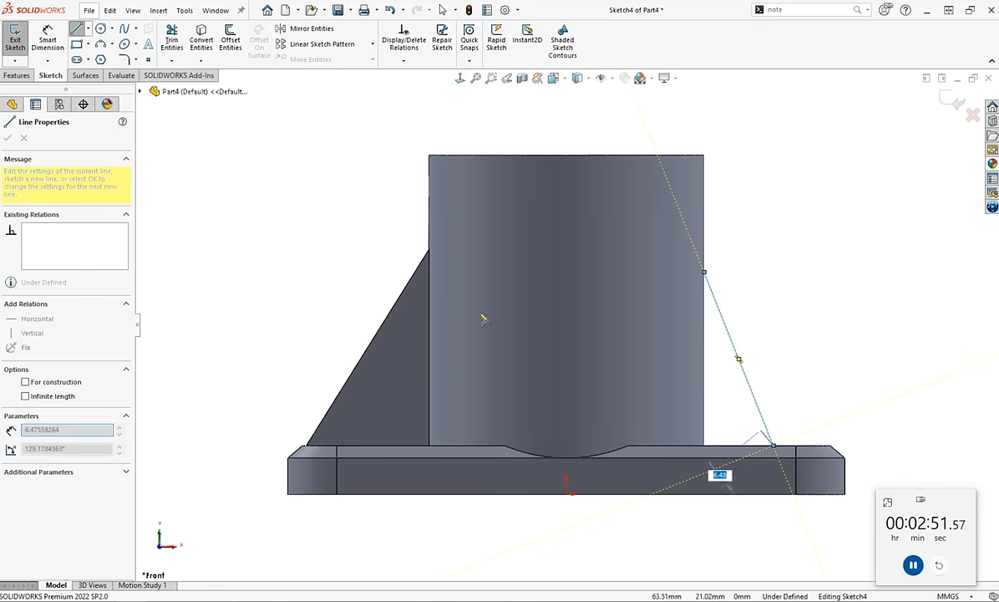
key(Escape)
Dimension the right sloped line's upper endpoint 80 mm above the plate's bottom edge.
key(d)
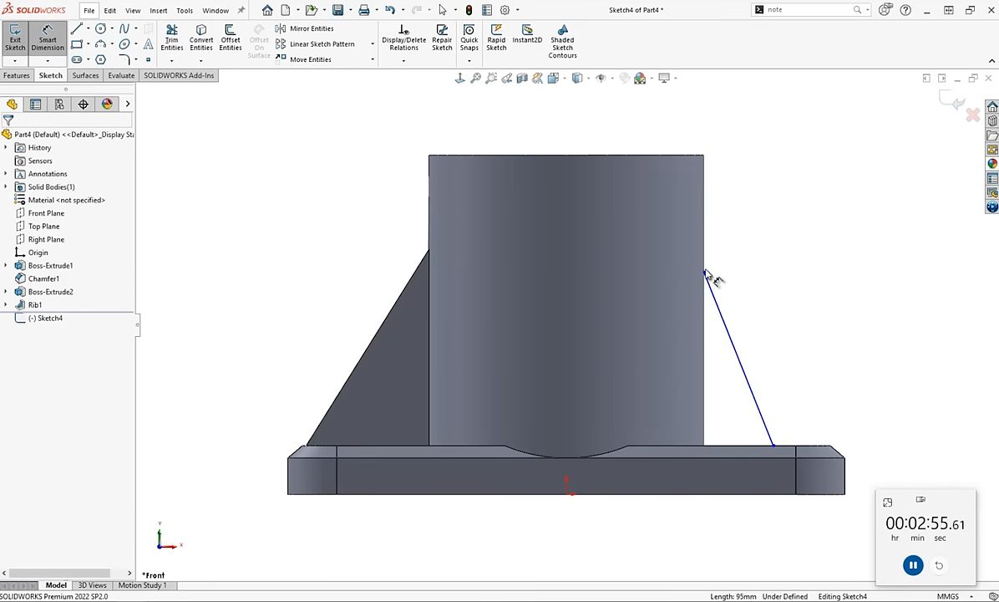
click(705, 273)
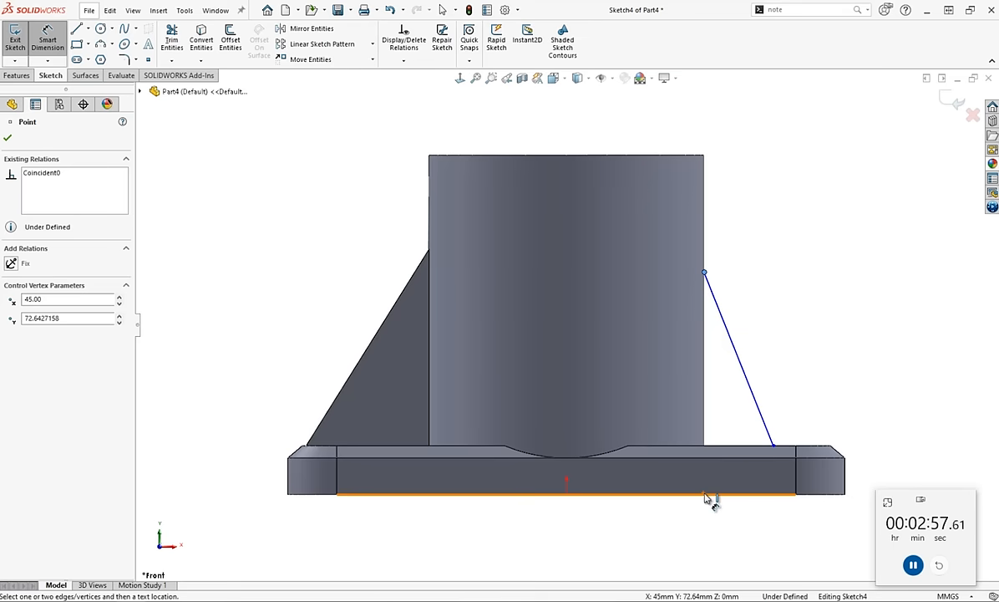
click(709, 493)
click(872, 383)
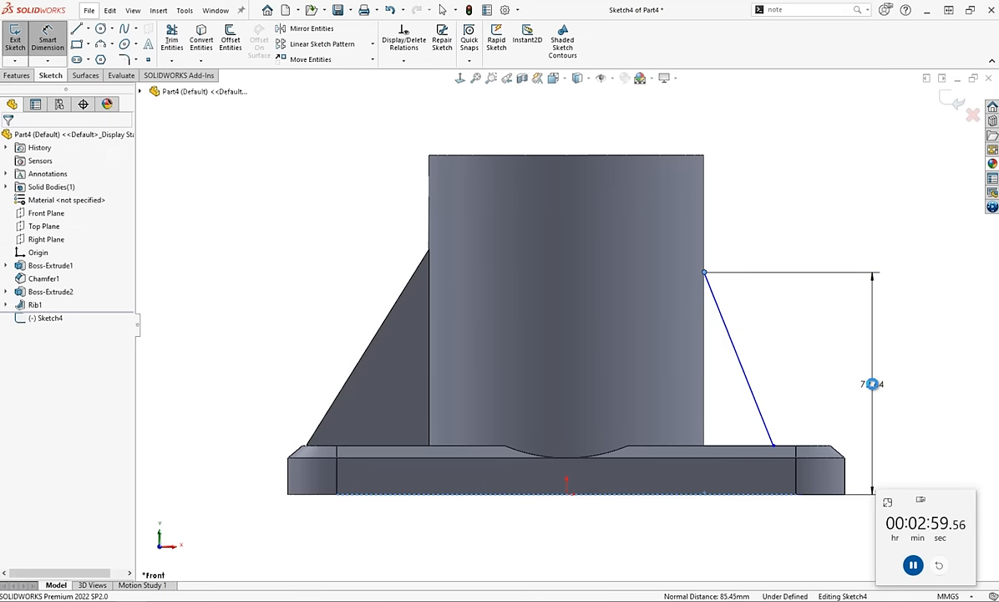
text(80)
key(Return)
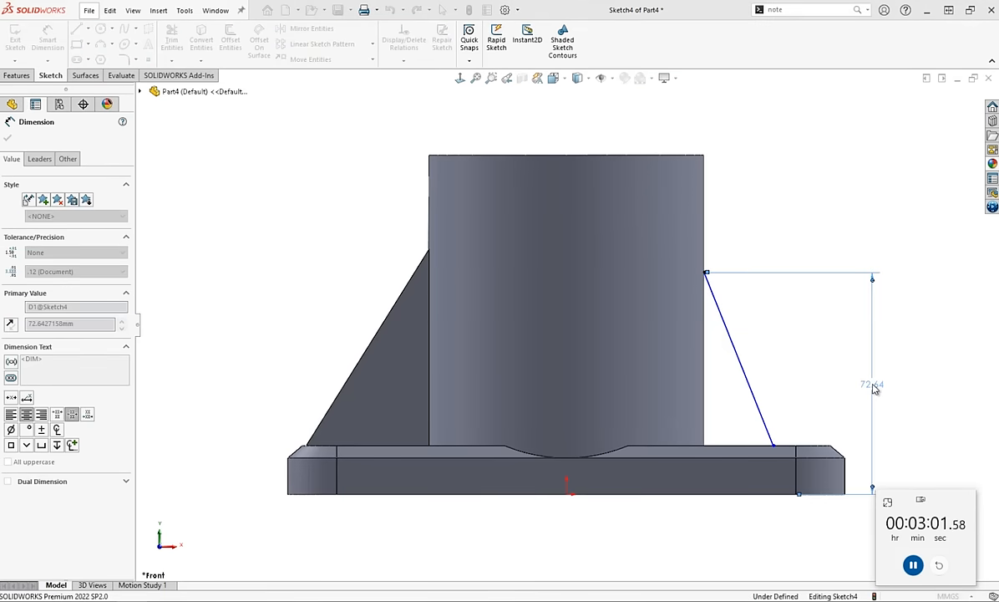
Dimension the right sloped line's lower endpoint at a horizontal distance of 85 mm from the origin.
click(773, 446)
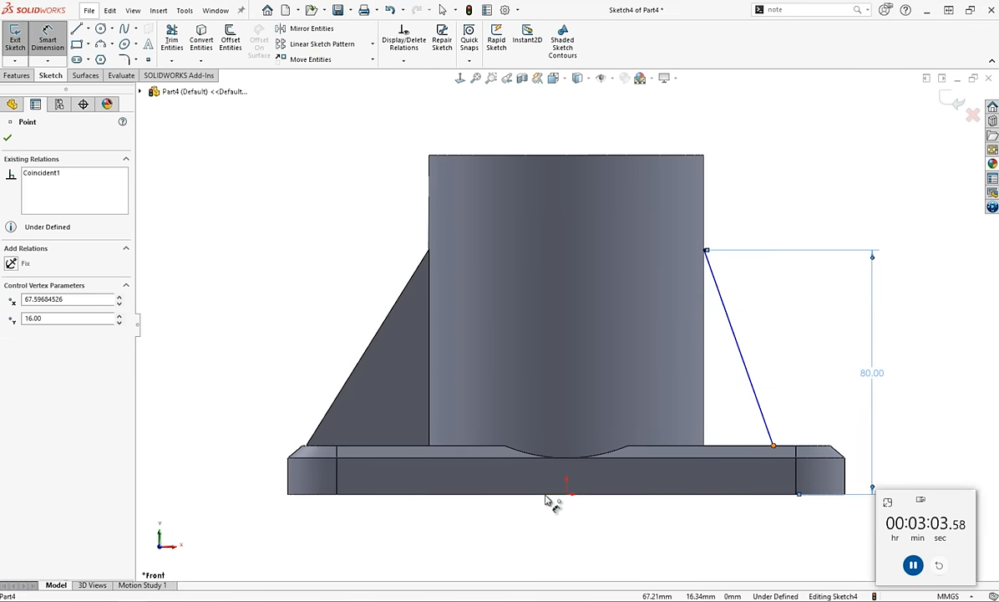
click(567, 494)
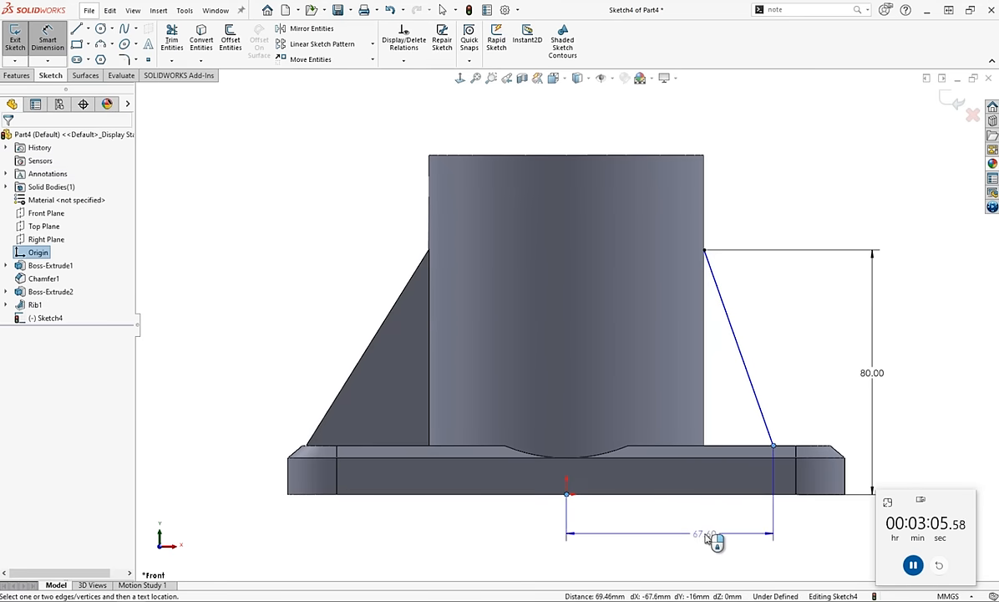
click(709, 537)
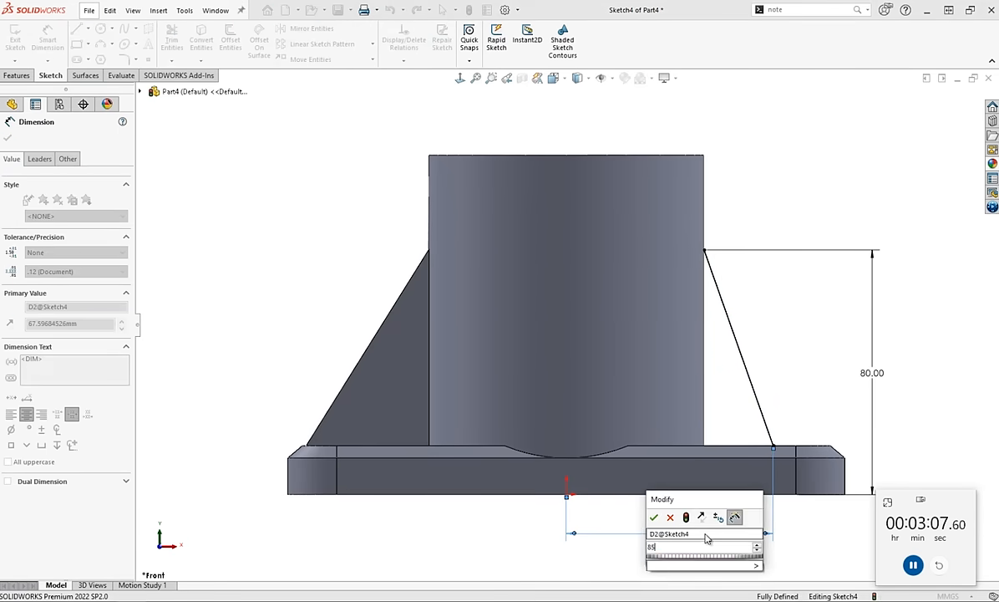
key(Return)
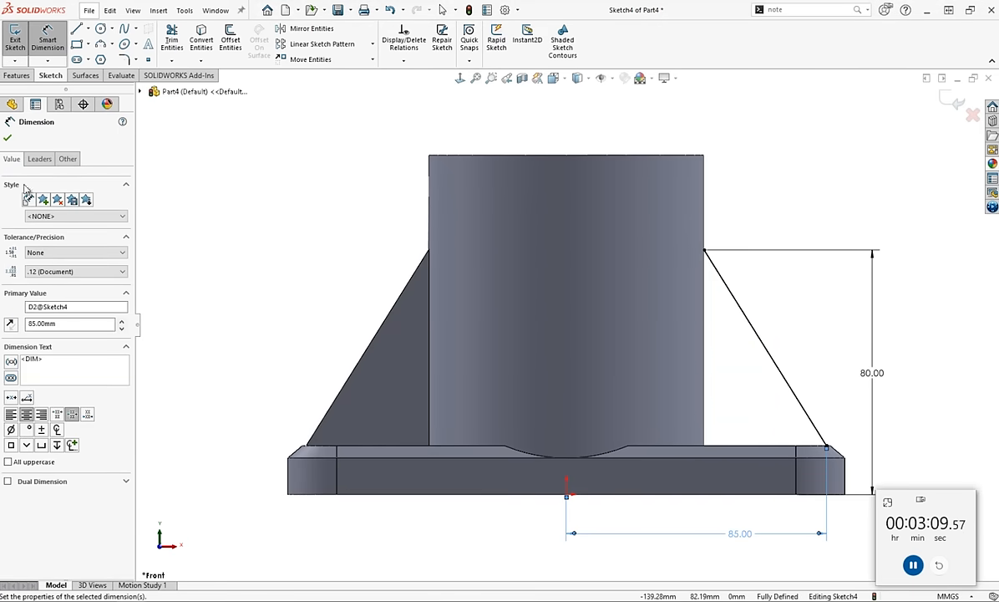
Create an 8 mm thick rib from the right sloped line, with thickness on both sides and material toward the cylinder.
click(15, 75)
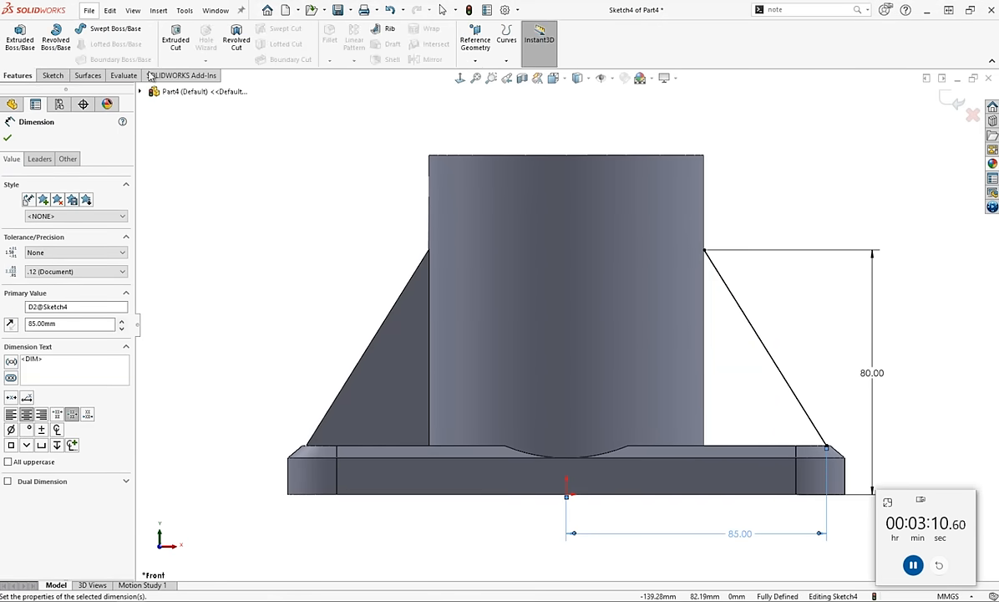
click(382, 31)
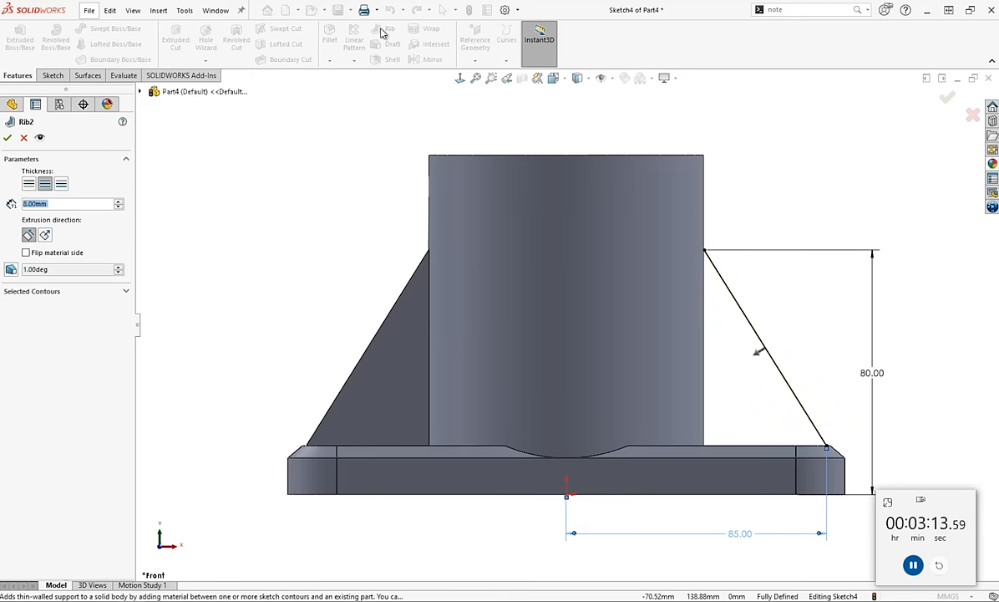
key(Return)
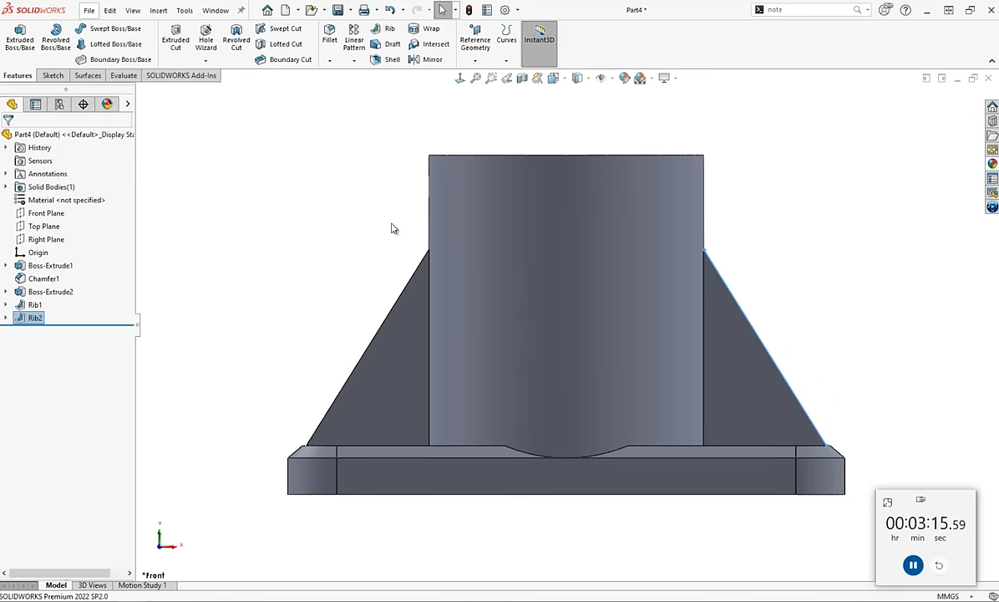
click(334, 242)
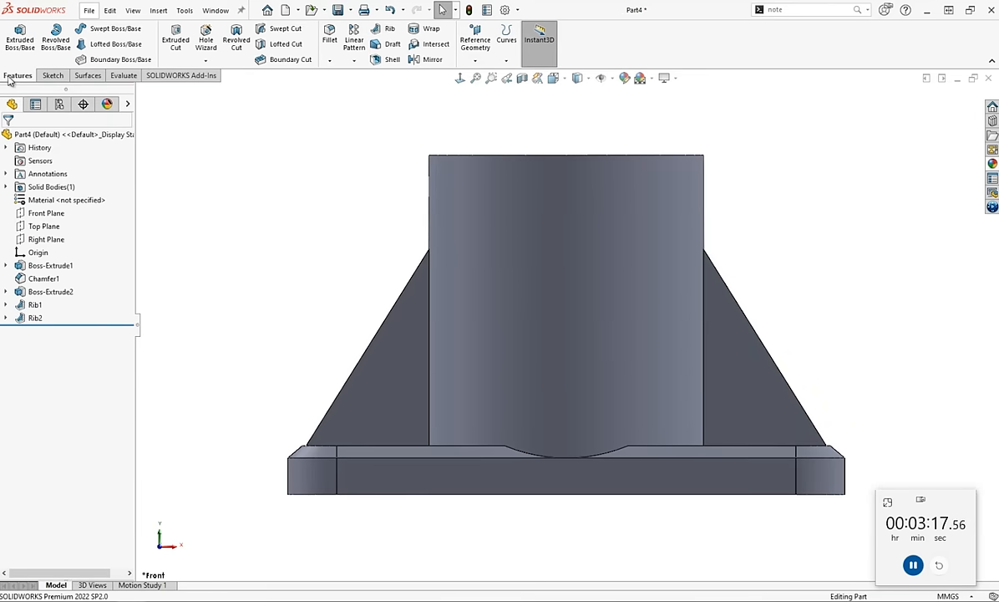
Sketch a 60 mm diameter circle on the Right Plane, centred on the vertical cylinder's front silhouette edge.
click(46, 239)
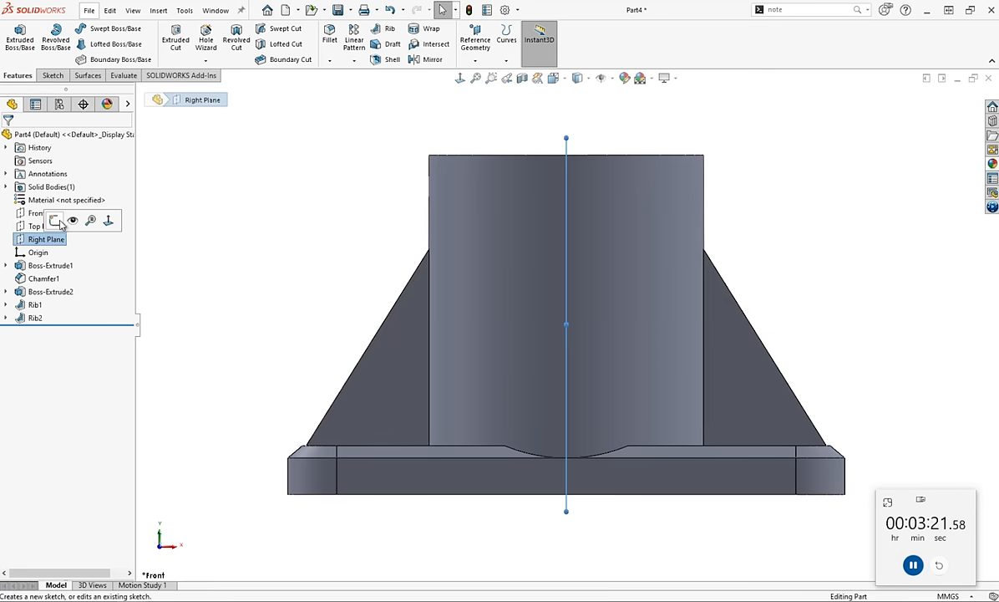
click(72, 217)
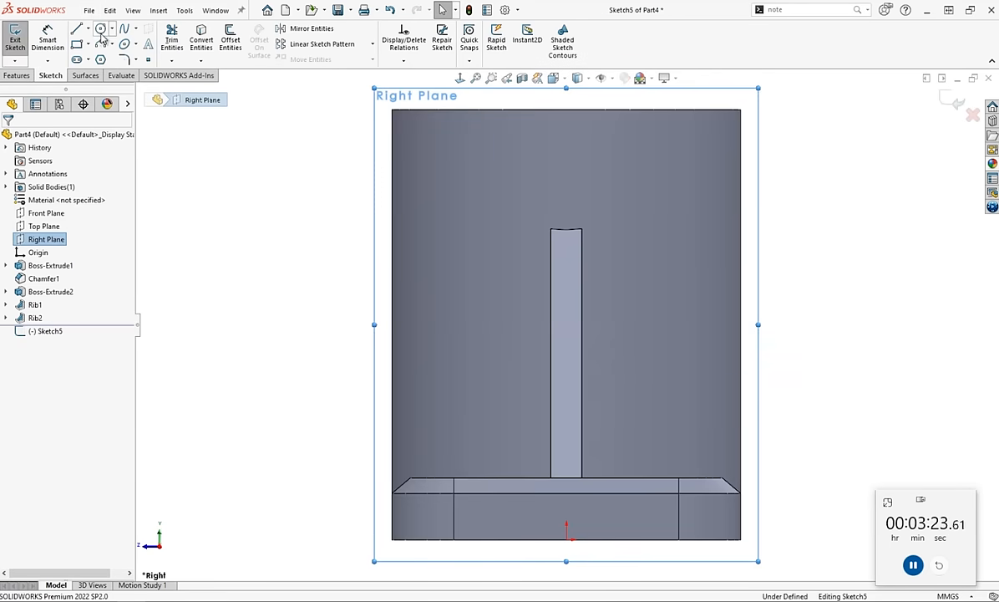
click(100, 29)
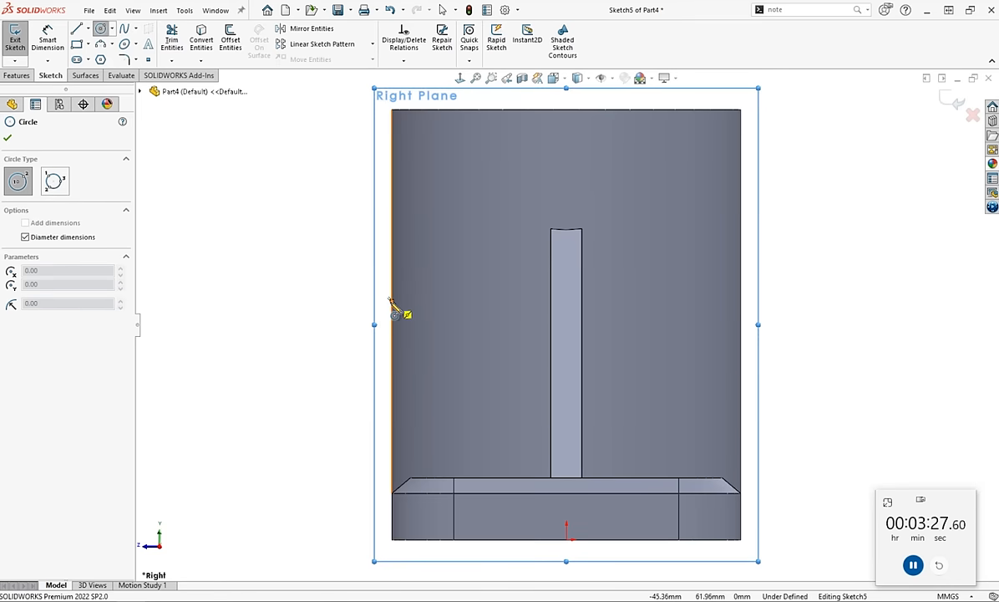
click(392, 327)
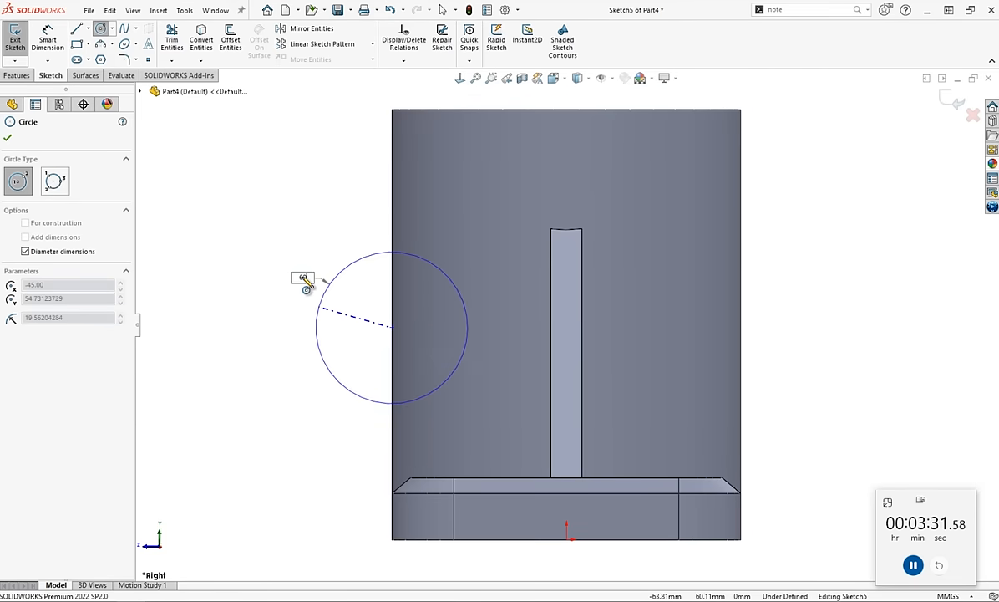
key(Return)
Dimension the 60 mm circle's centre 50 mm above the plate's bottom edge.
click(52, 35)
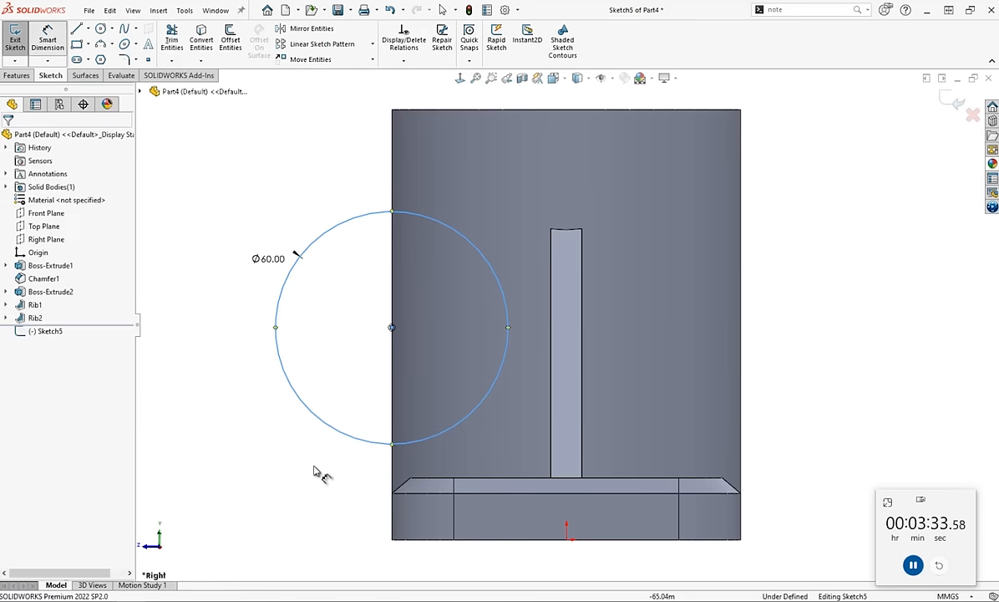
click(343, 435)
click(507, 539)
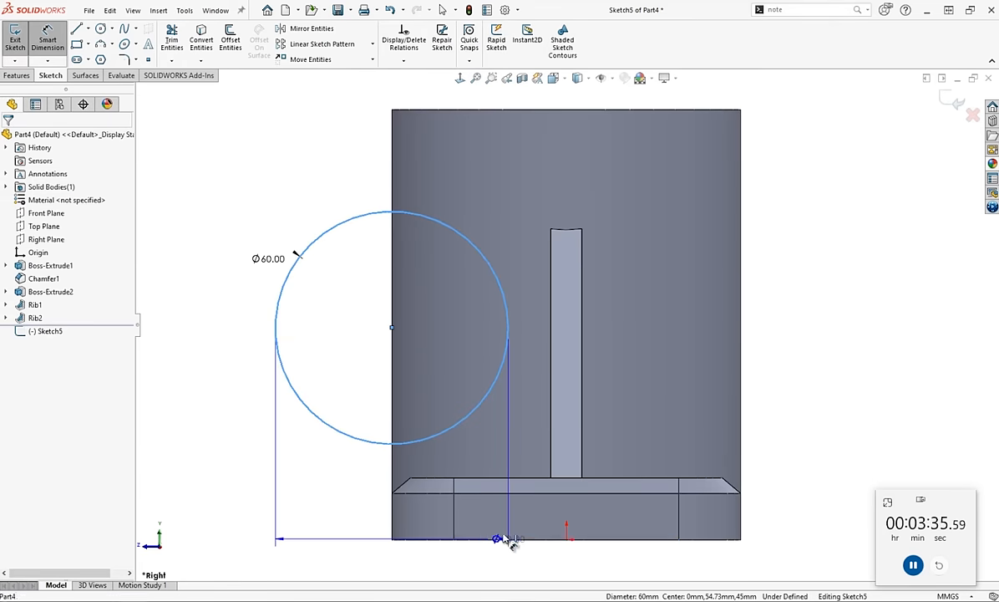
click(255, 448)
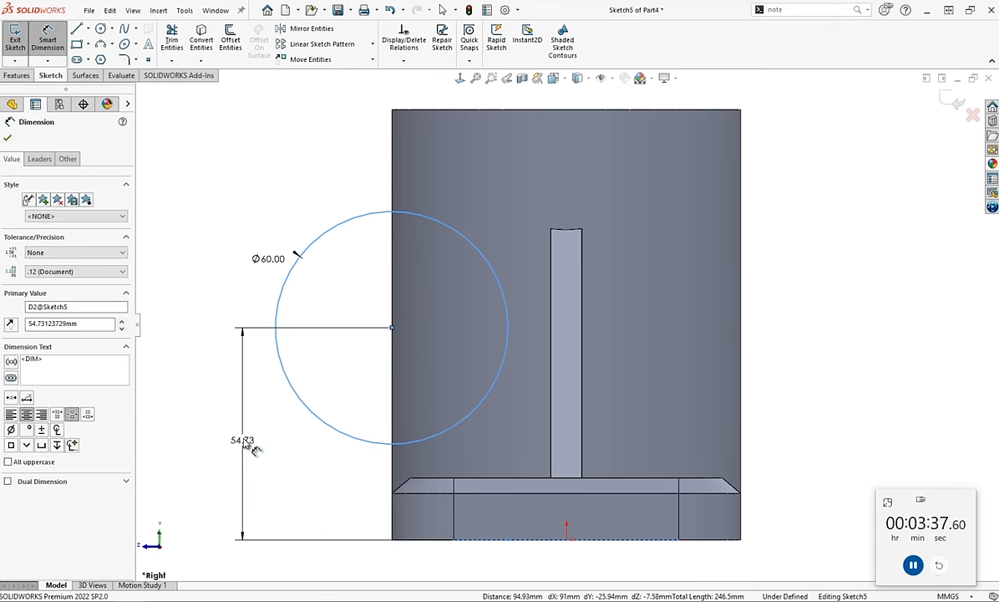
key(Return)
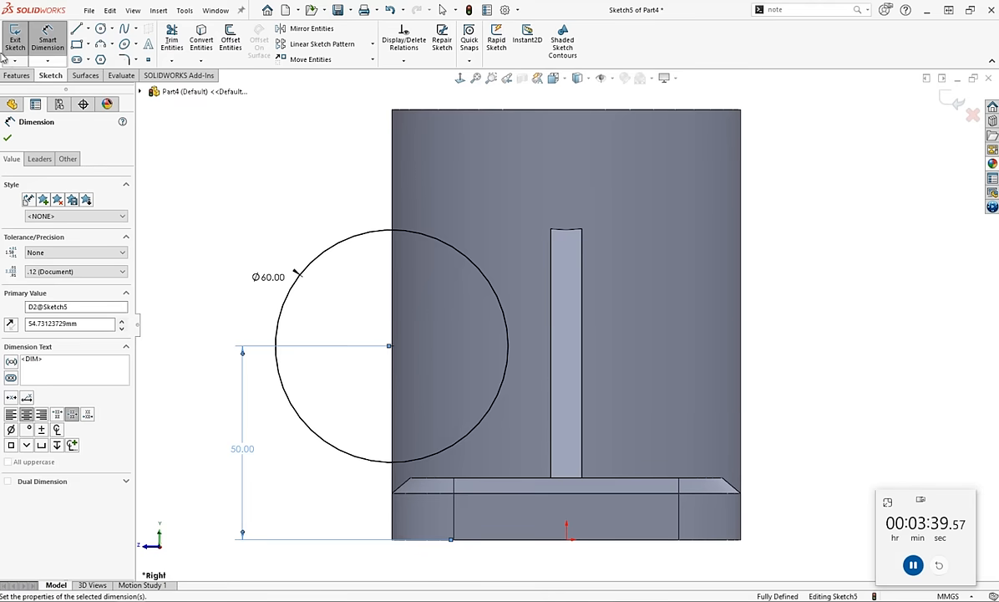
Extrude the 60 mm circle 110 mm with the Mid Plane end condition to form a horizontal cylinder.
click(17, 76)
click(19, 43)
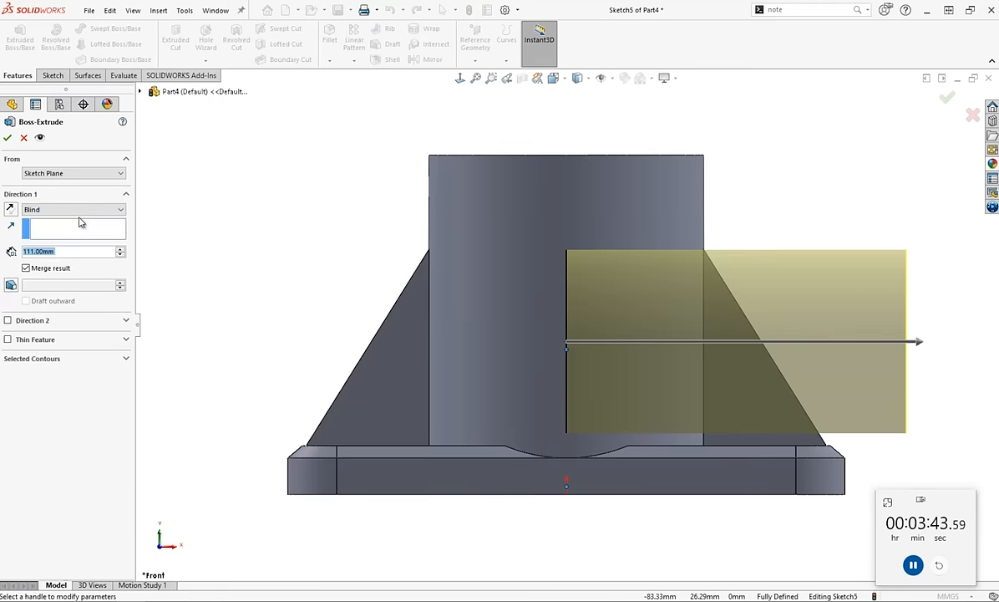
click(81, 208)
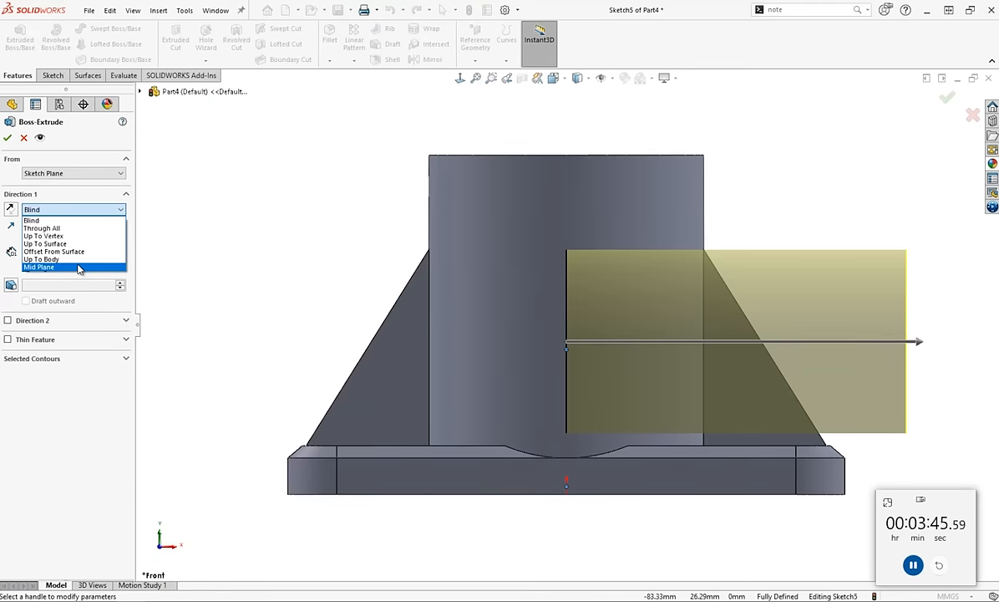
click(77, 267)
text(110)
key(Return)
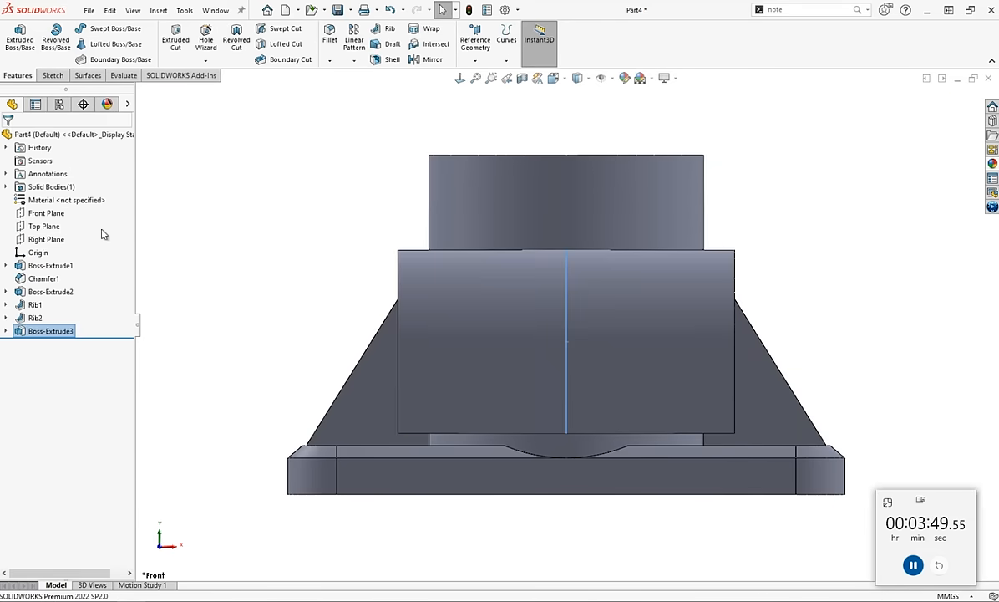
Sketch a 30 mm diameter circle on the Front Plane, centred above the origin within the horizontal cylinder's outline.
click(46, 214)
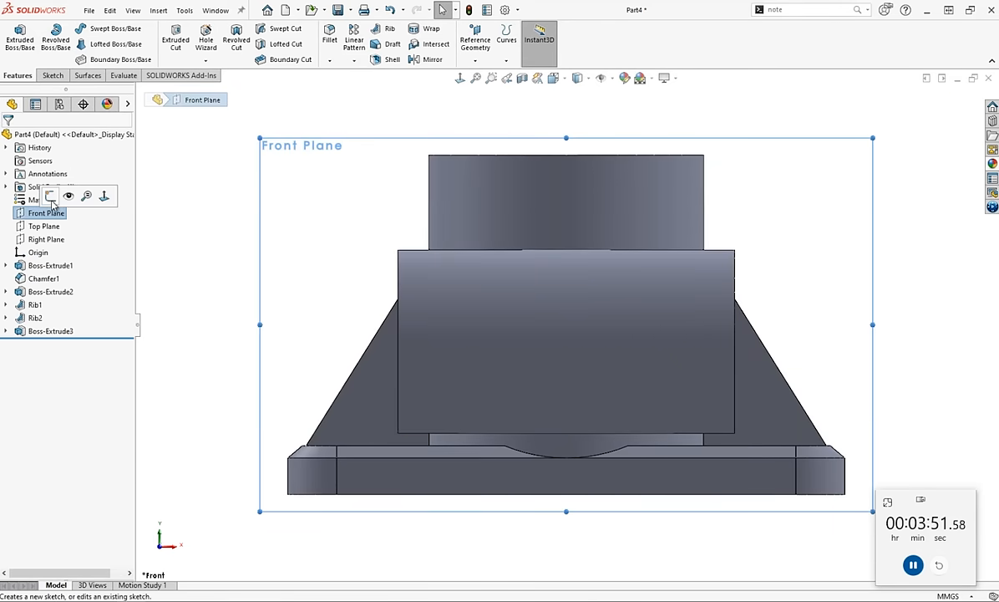
click(51, 197)
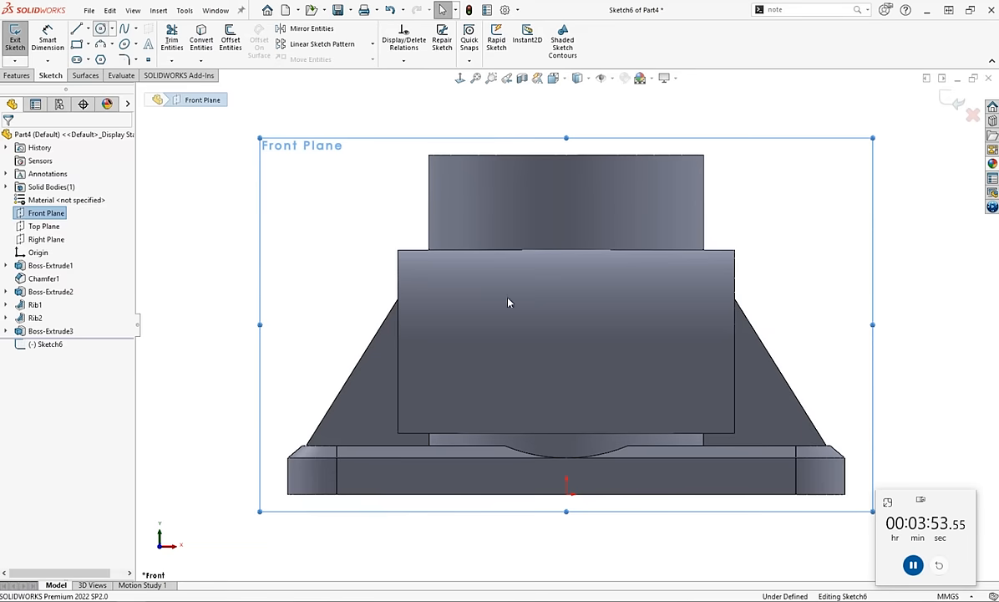
key(c)
click(566, 342)
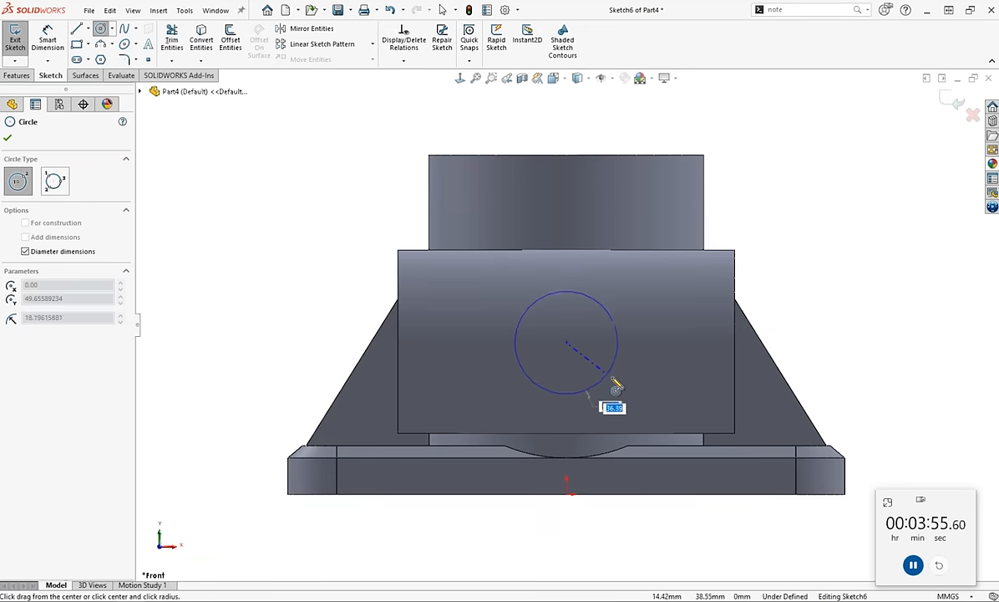
text(30)
key(Return)
key(Escape)
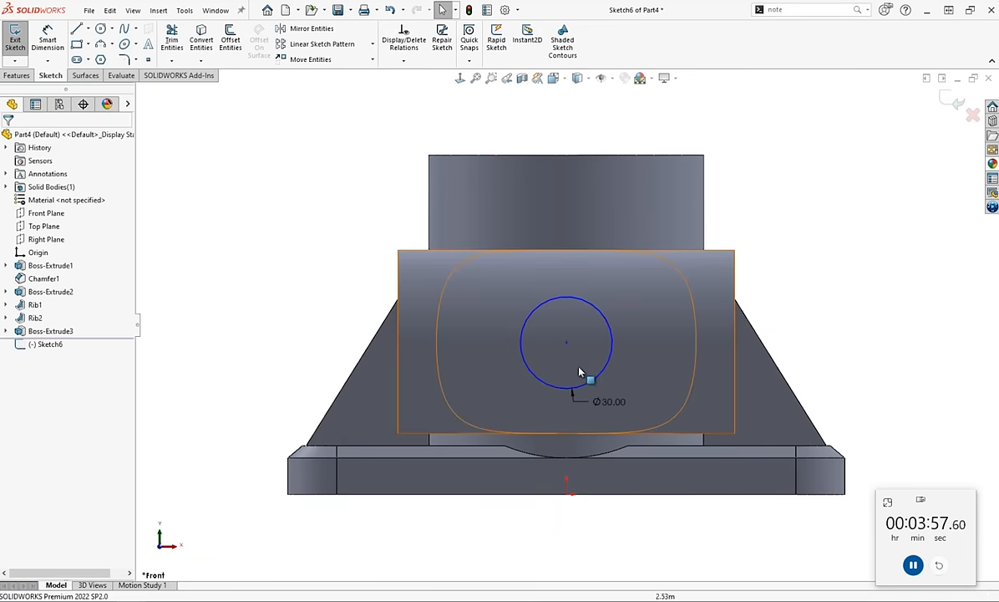
Align the 30 mm circle's centre vertically with the origin and dimension it 50 mm above the plate's bottom edge.
ctrl+click(568, 492)
click(620, 441)
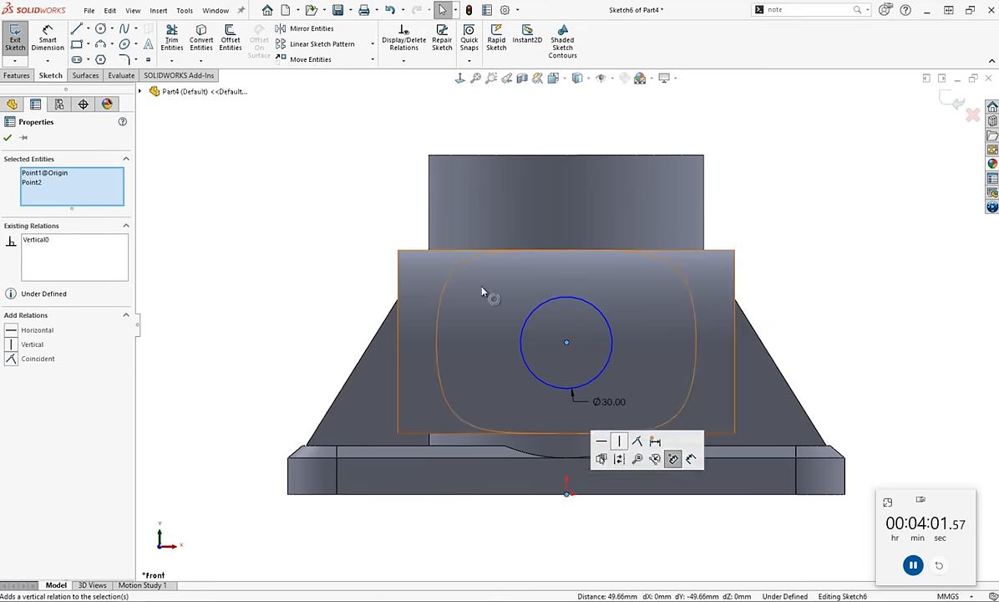
click(45, 40)
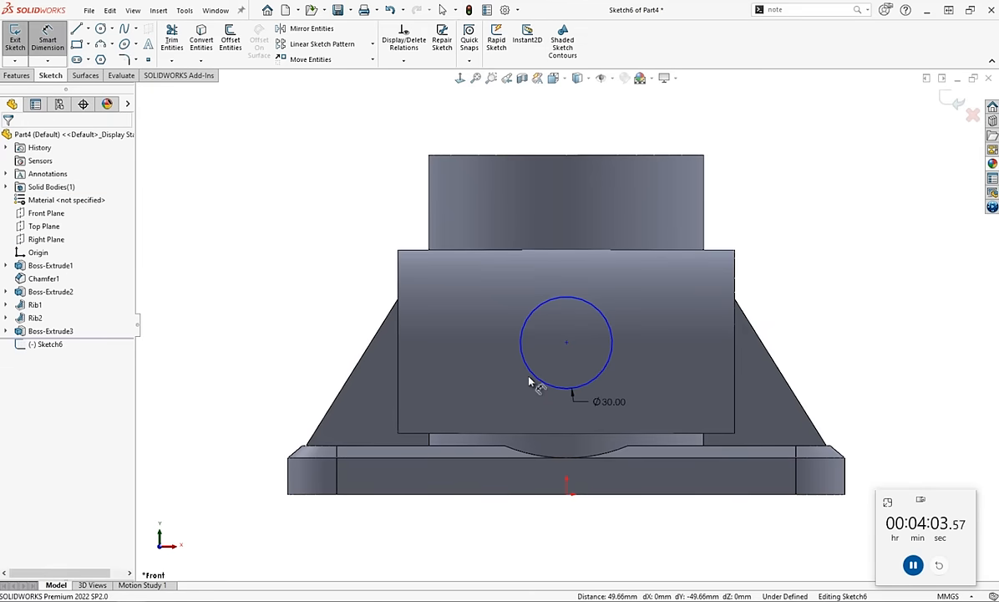
click(539, 382)
click(510, 493)
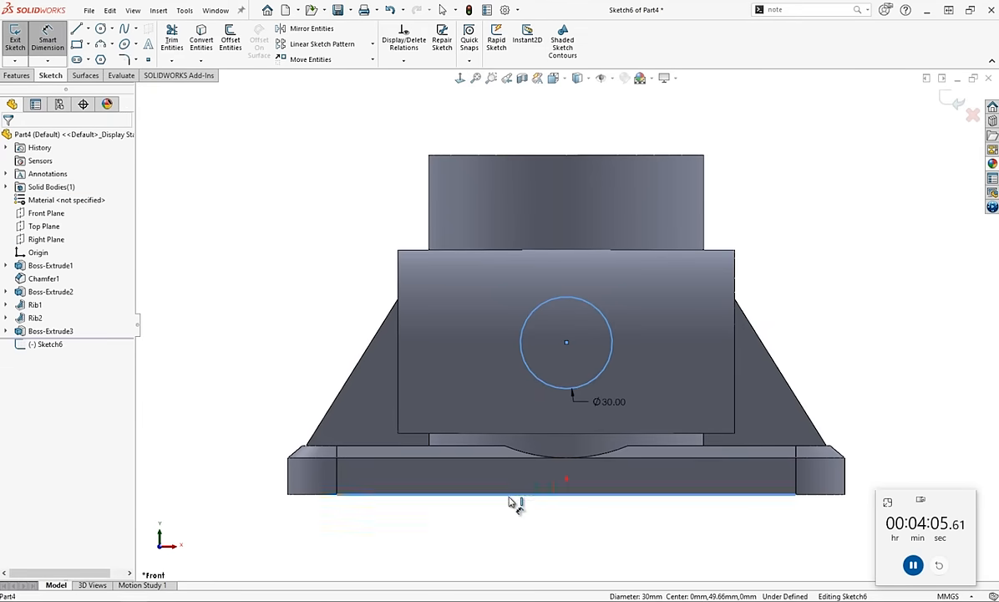
click(261, 404)
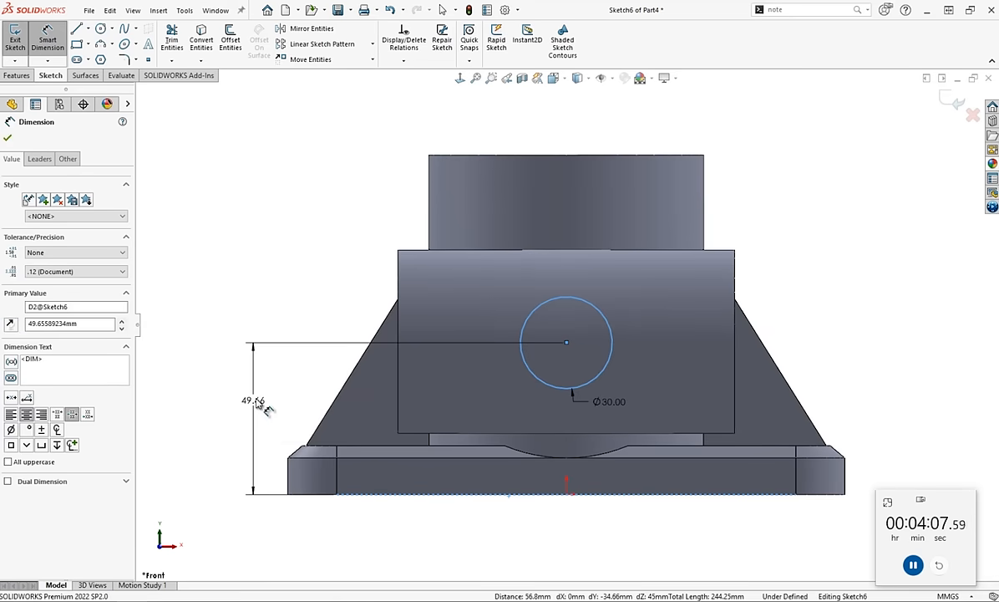
key(Return)
key(Escape)
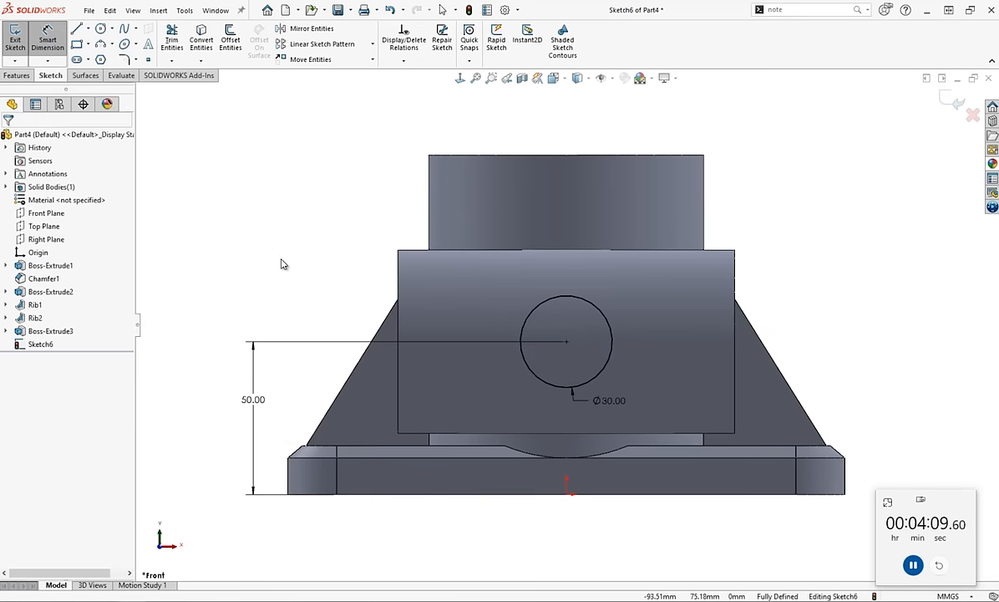
Extrude the 30 mm circle using Offset From Surface, offset 36 mm from the base plate's front side face with the offset reversed.
click(15, 75)
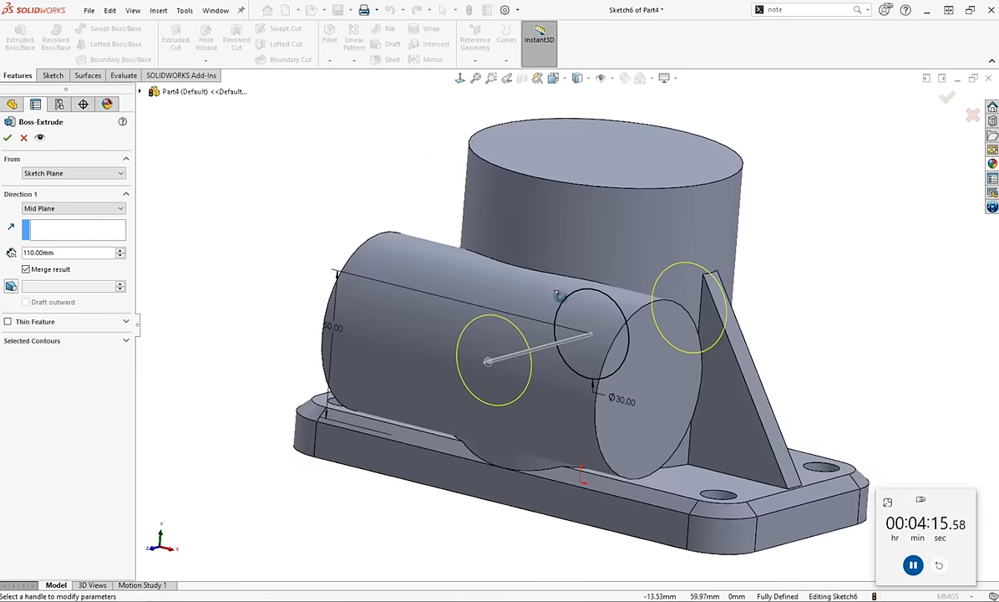
click(66, 208)
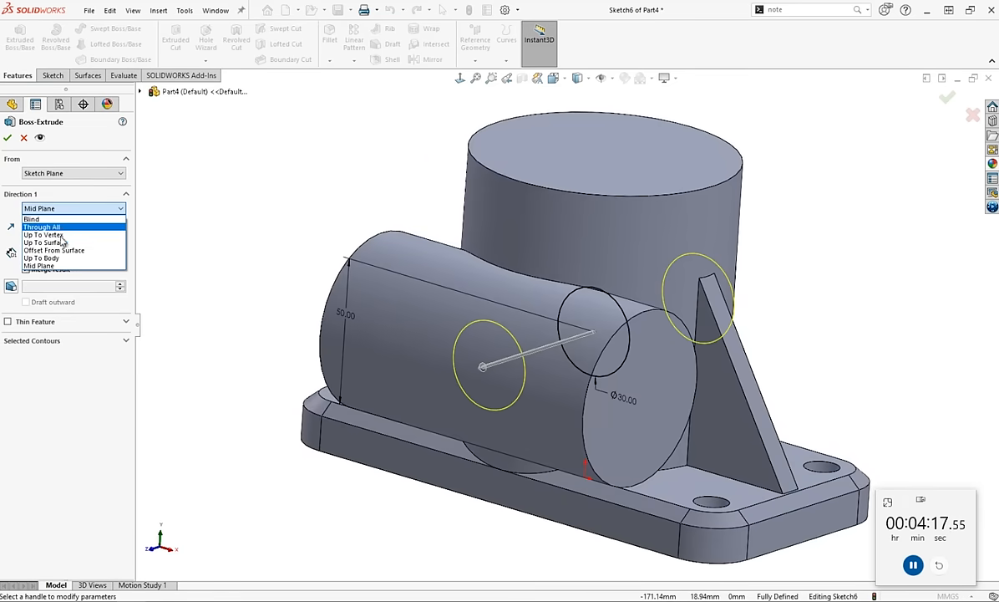
click(57, 250)
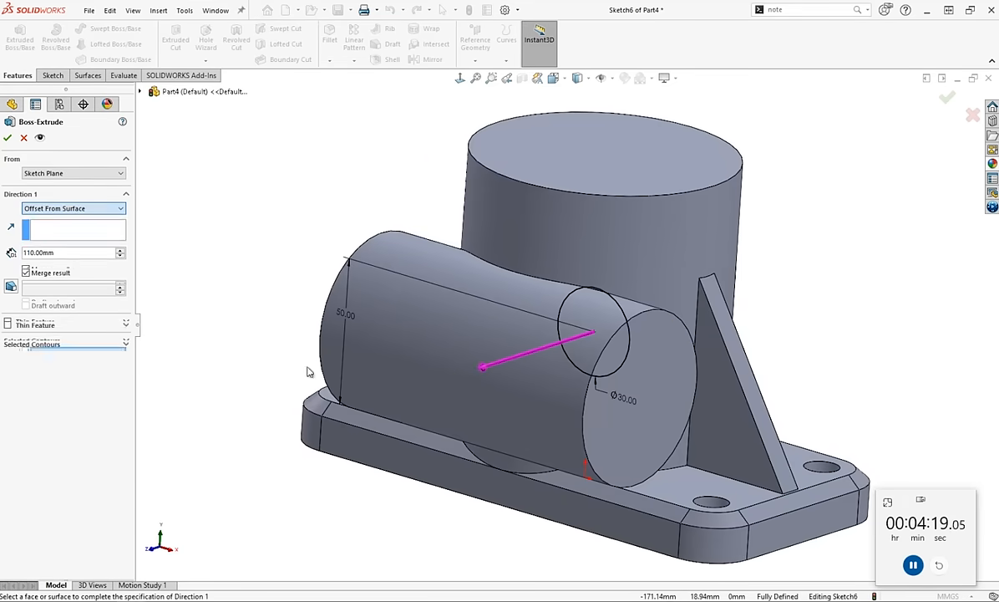
click(435, 485)
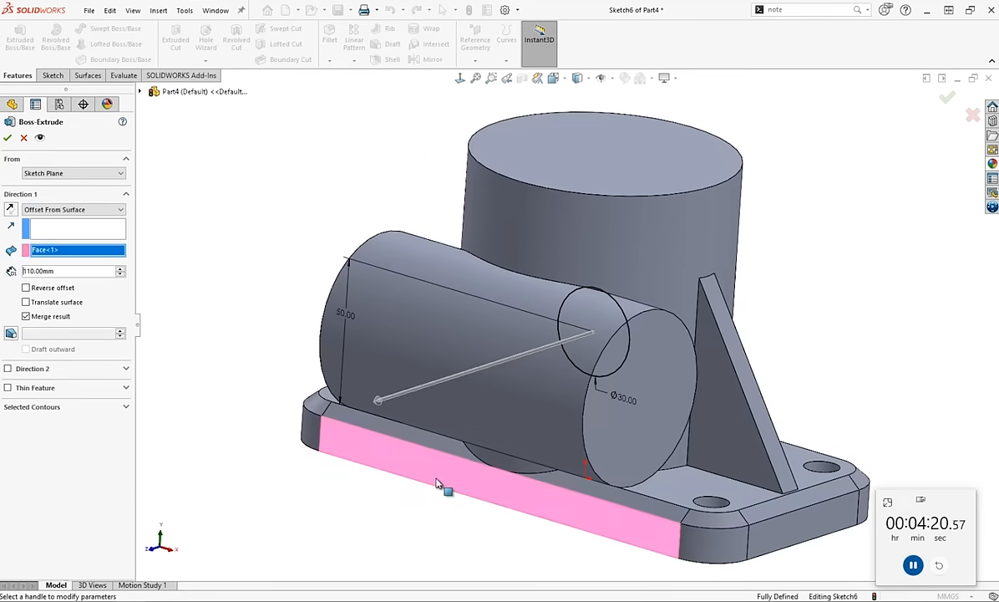
double_click(76, 271)
text(36)
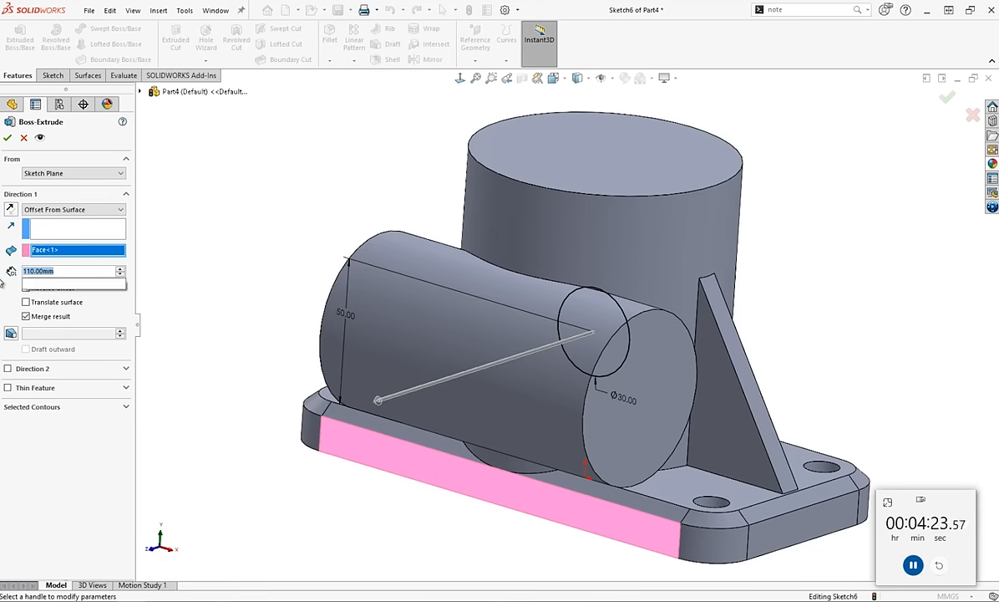
key(Return)
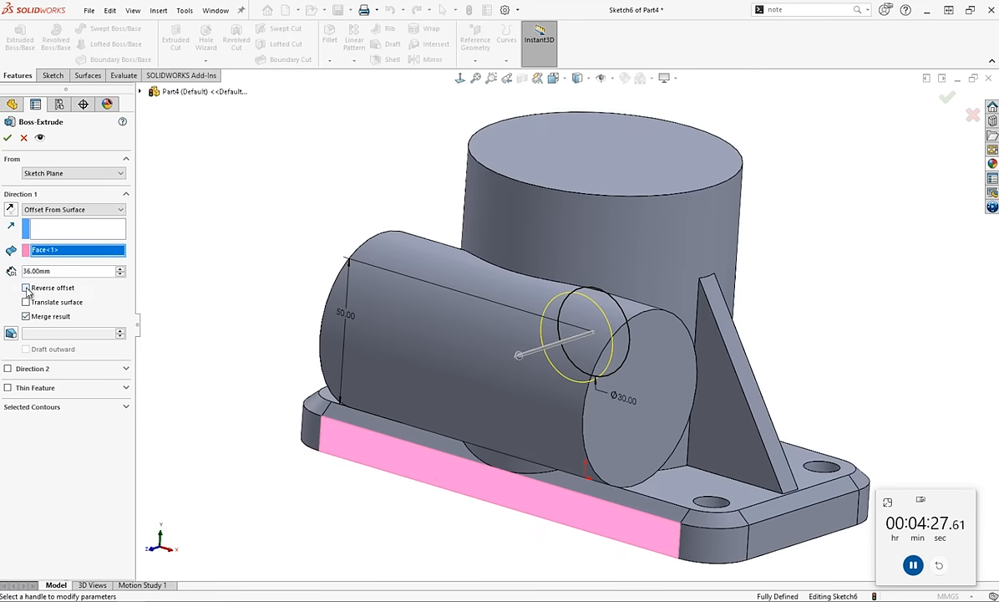
click(26, 288)
key(Return)
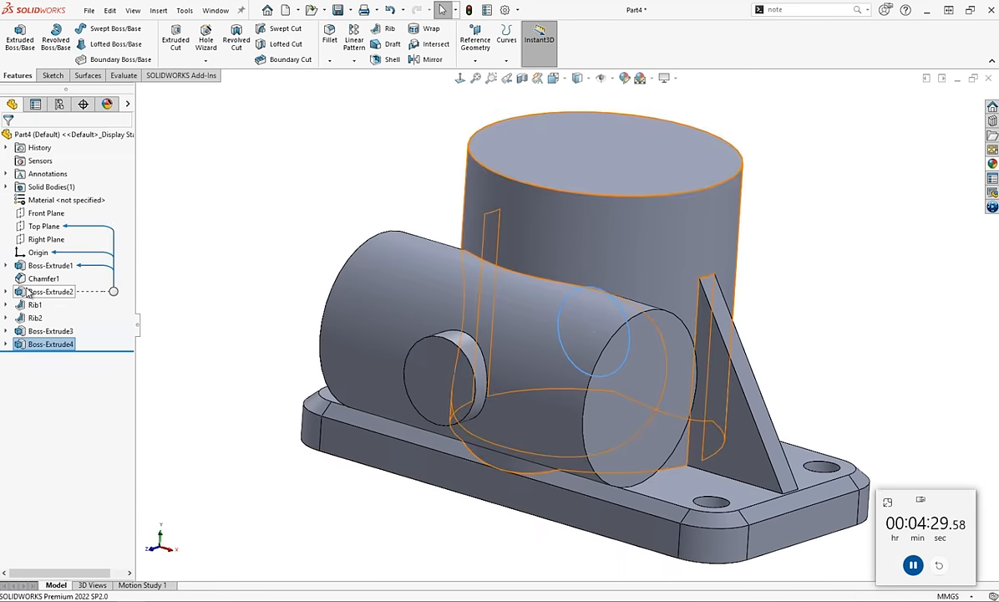
Start a sketch on the Front Plane and draw a vertical centerline from the origin downward below the base plate.
middle_drag(307, 212, 306, 299)
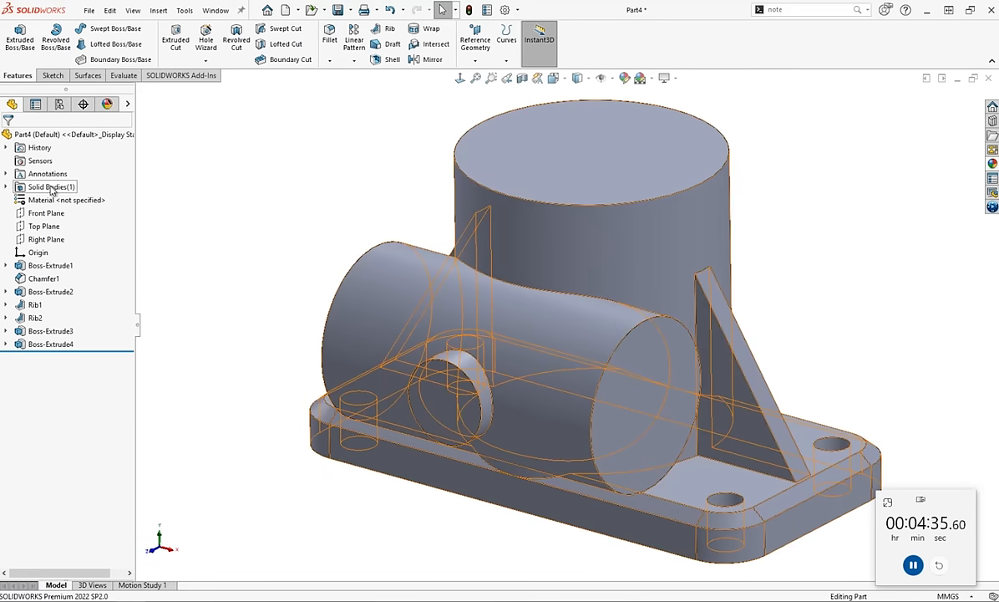
click(43, 213)
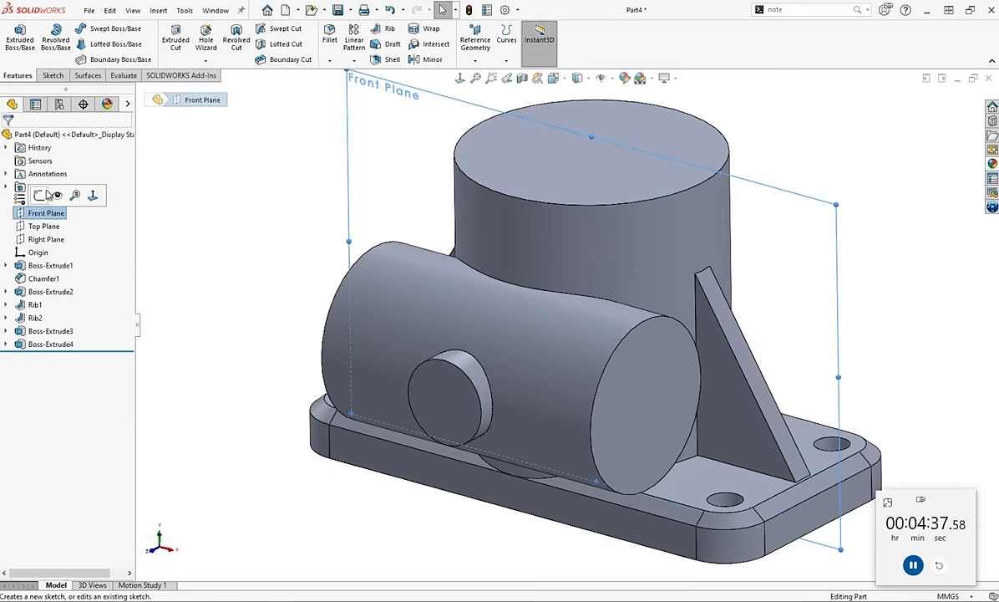
click(40, 196)
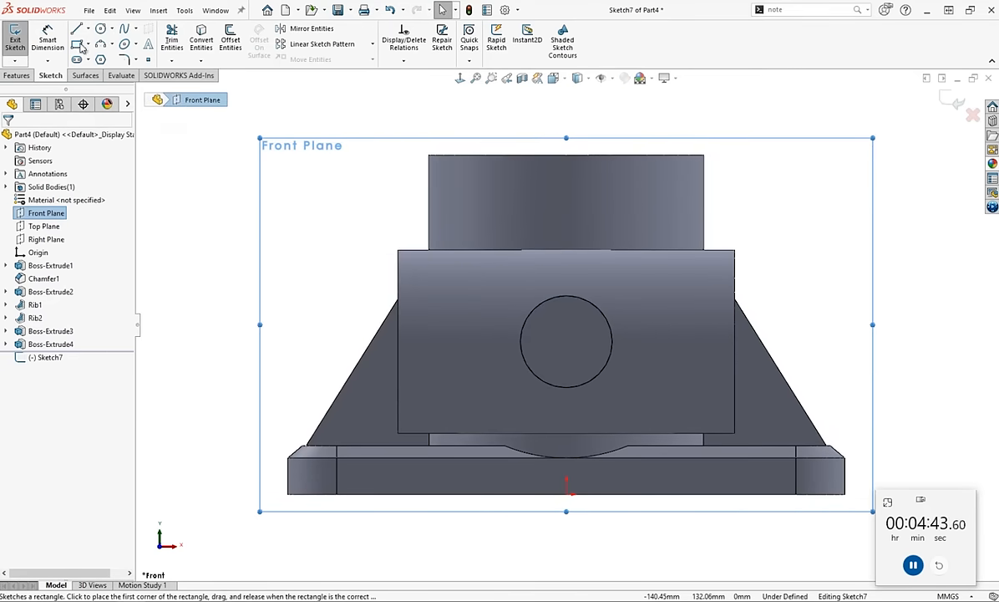
click(83, 30)
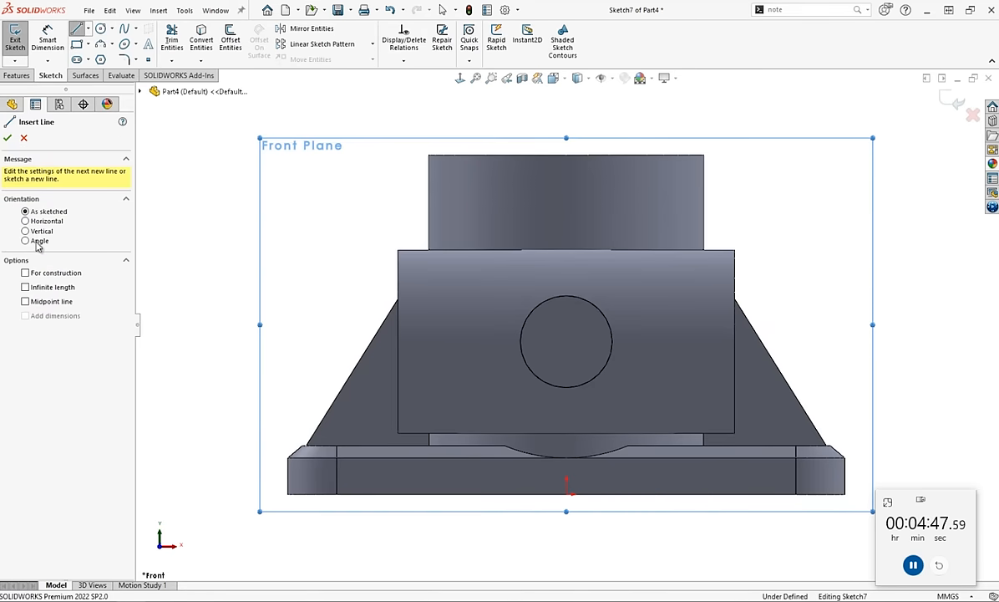
click(88, 30)
click(99, 48)
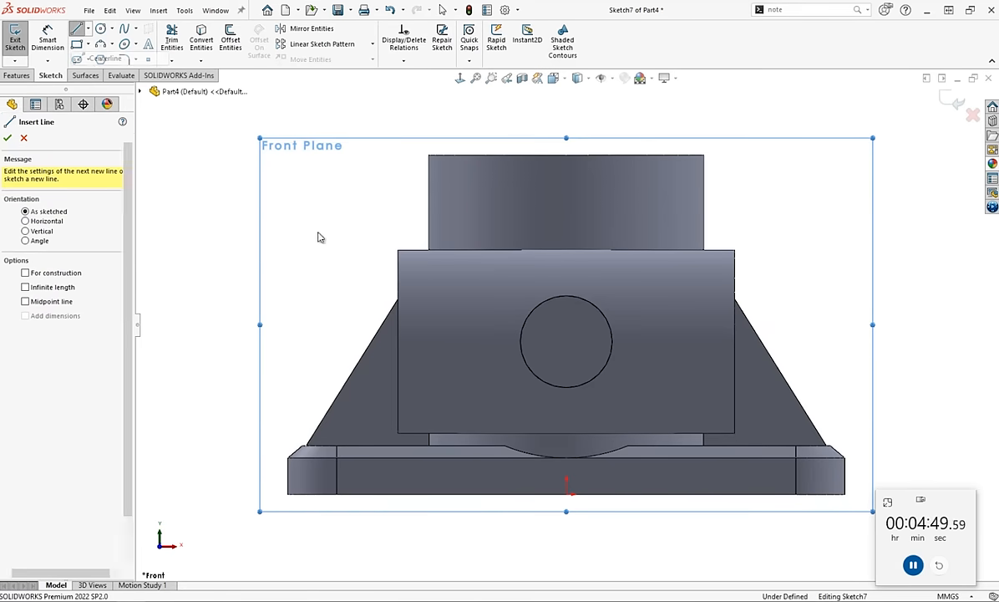
click(566, 494)
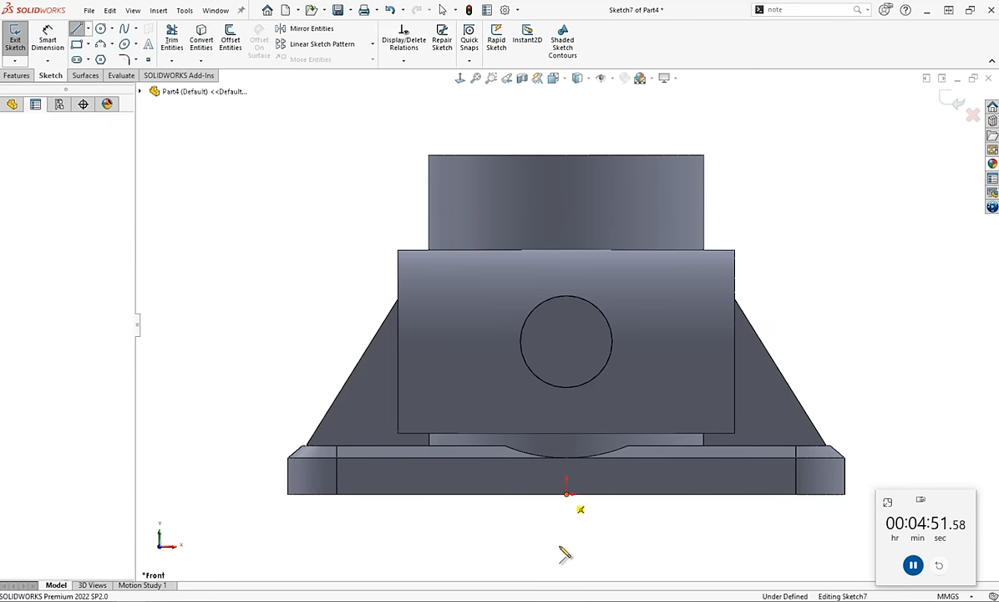
key(Escape)
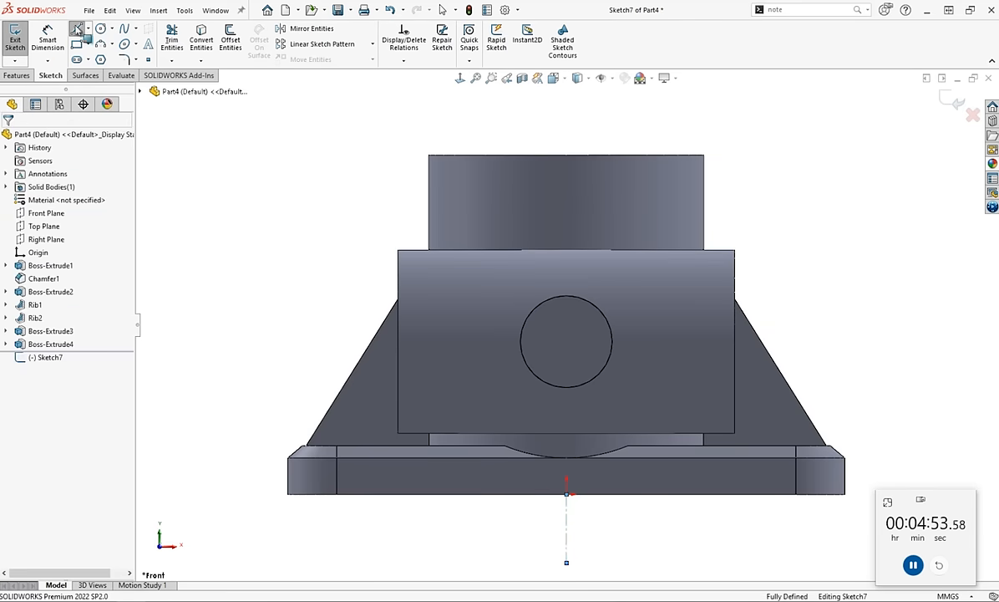
Sketch a 6 mm diameter circle centred on the vertical cylinder's left silhouette edge, near its top.
click(100, 30)
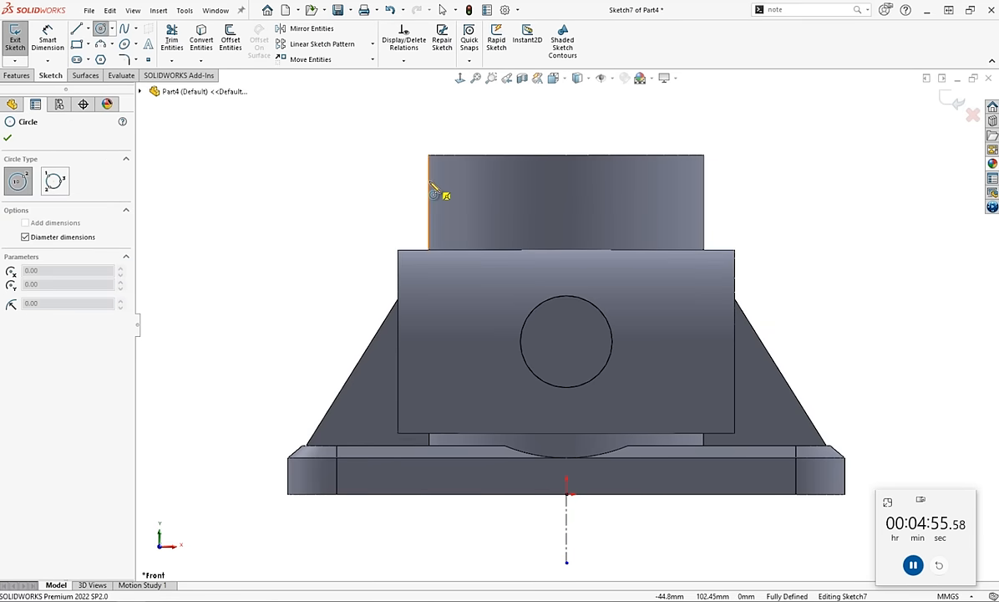
click(429, 180)
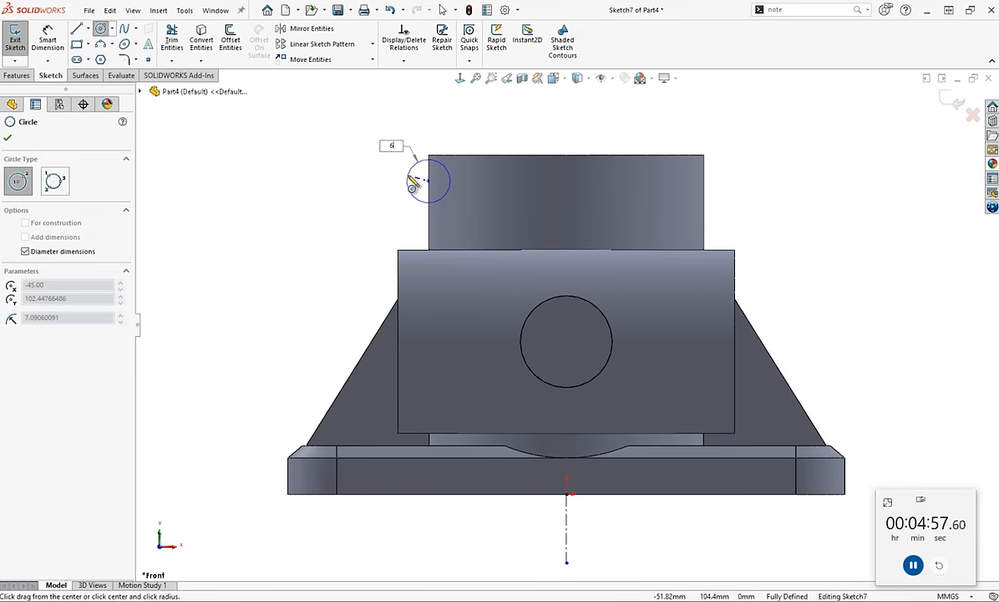
key(Return)
key(Escape)
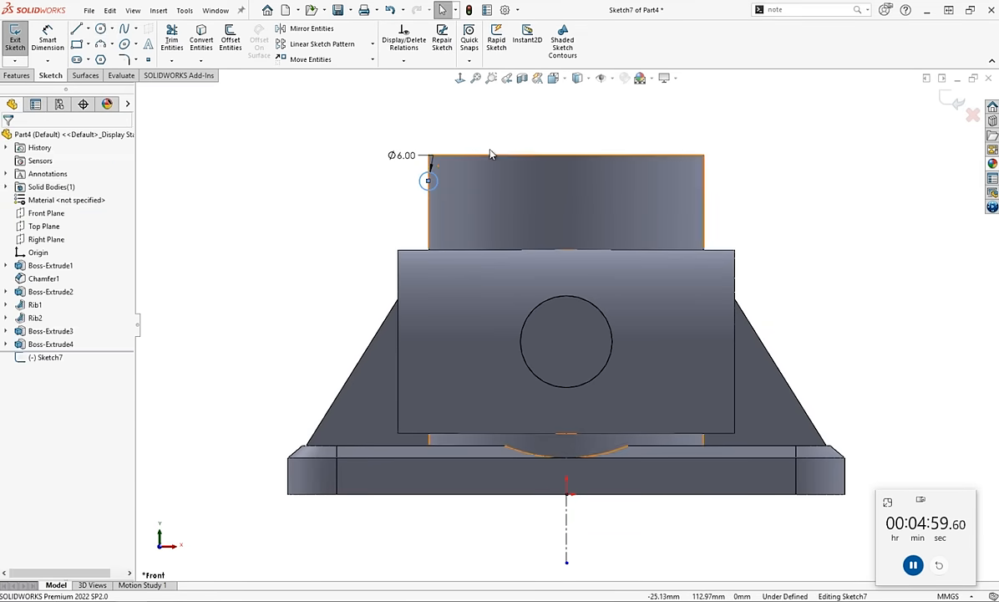
Dimension the gap between the small circle's uppermost point and the vertical cylinder's top edge to 6 mm.
click(58, 39)
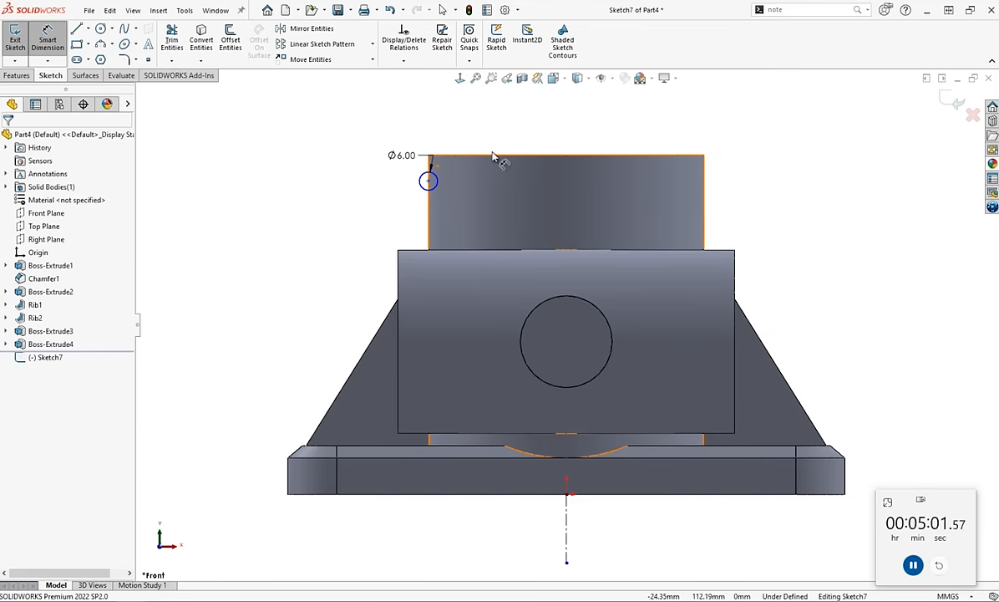
click(428, 180)
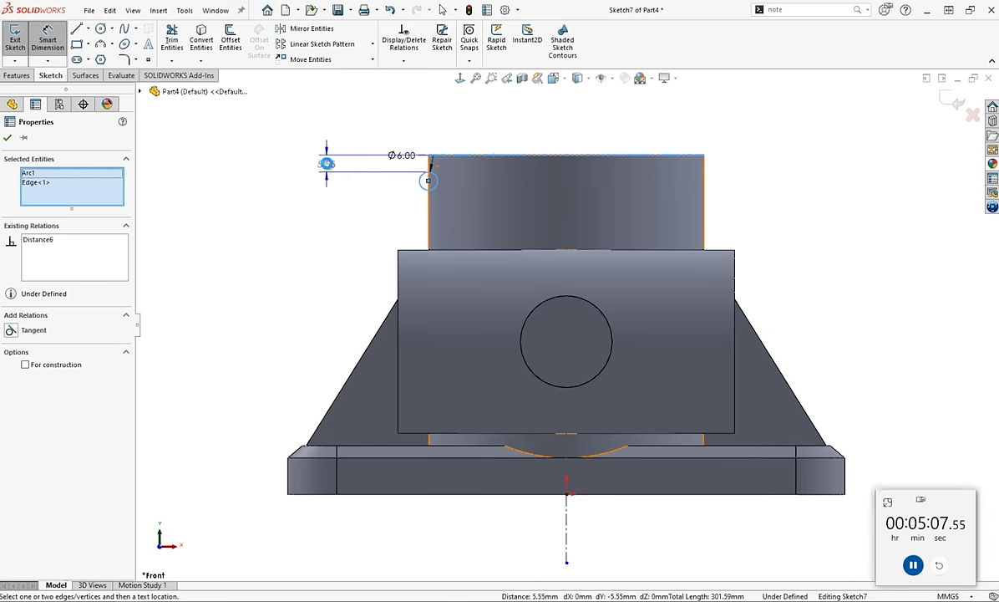
click(326, 163)
text(6)
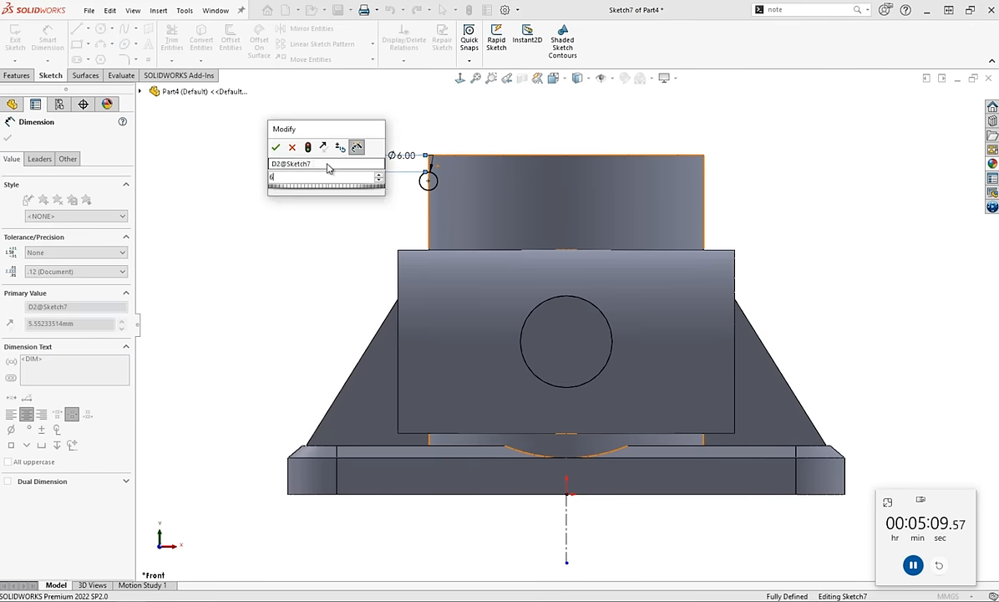
key(Return)
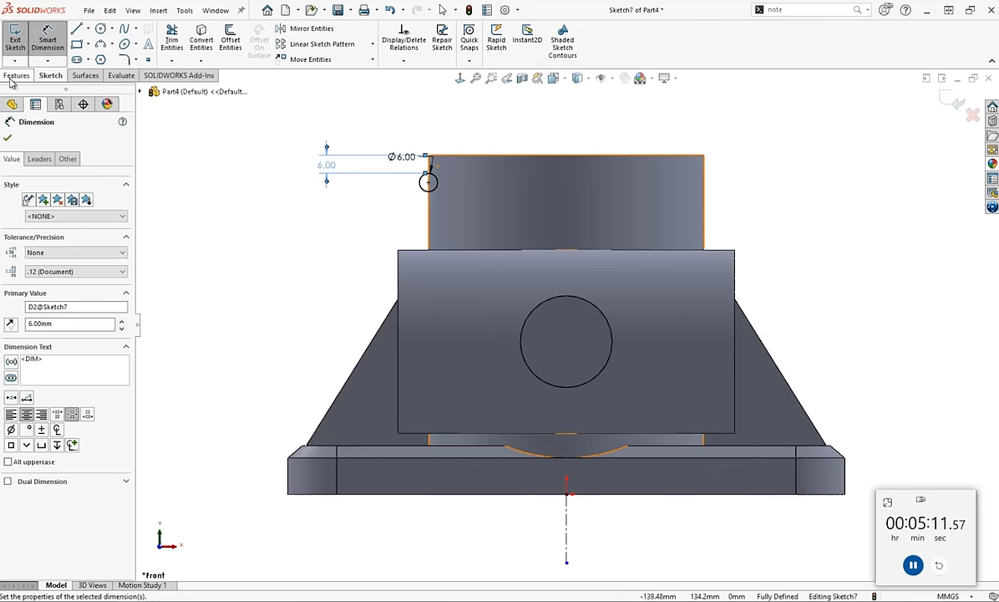
click(14, 76)
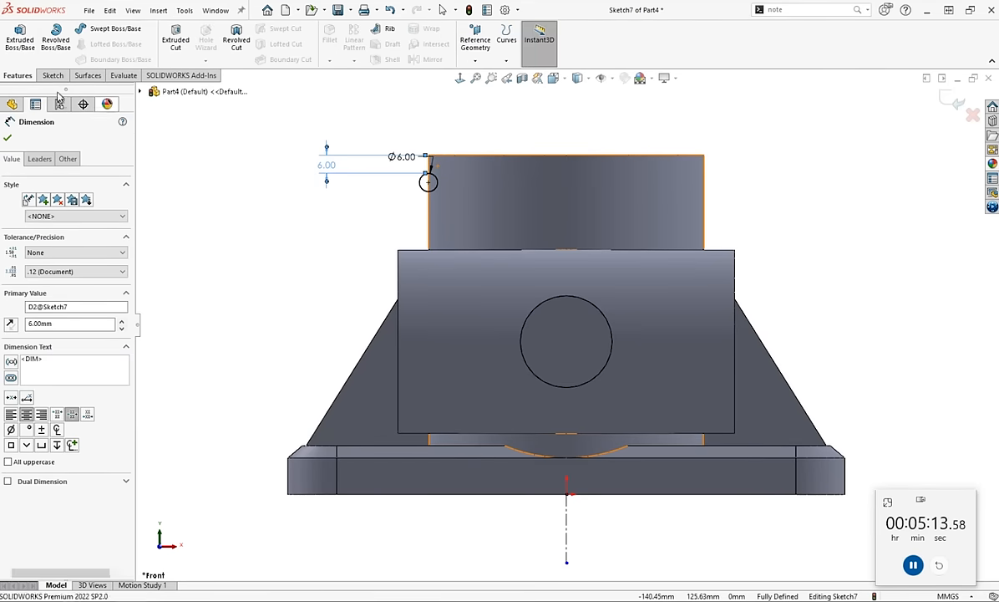
key(Escape)
Sketch connected lines from the origin 111 mm up to the cylinder's top edge, left along it, diagonally inward about 14 mm, and briefly down.
click(53, 75)
click(81, 30)
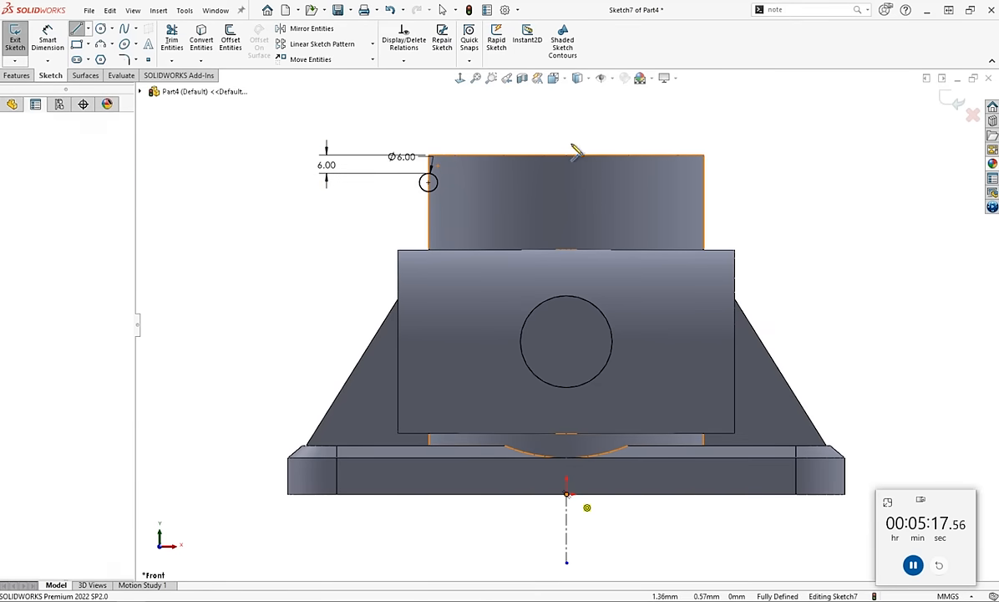
click(566, 494)
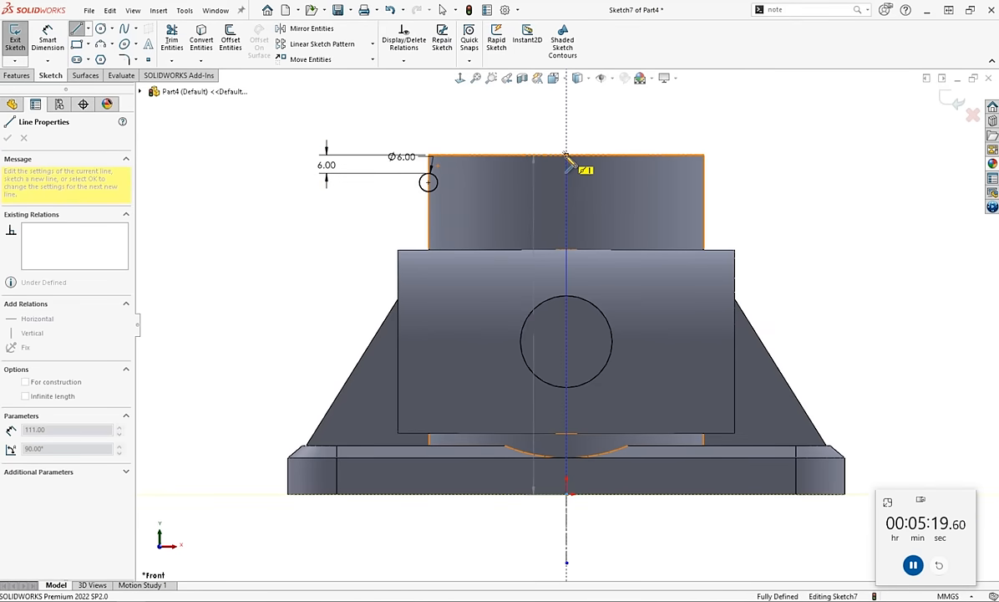
click(567, 156)
click(460, 155)
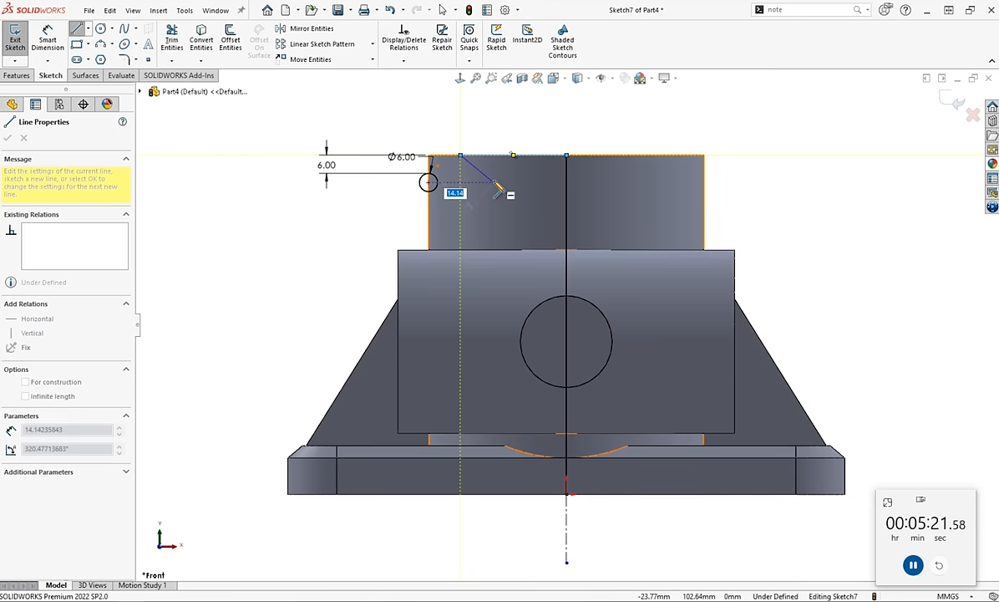
click(493, 181)
click(494, 205)
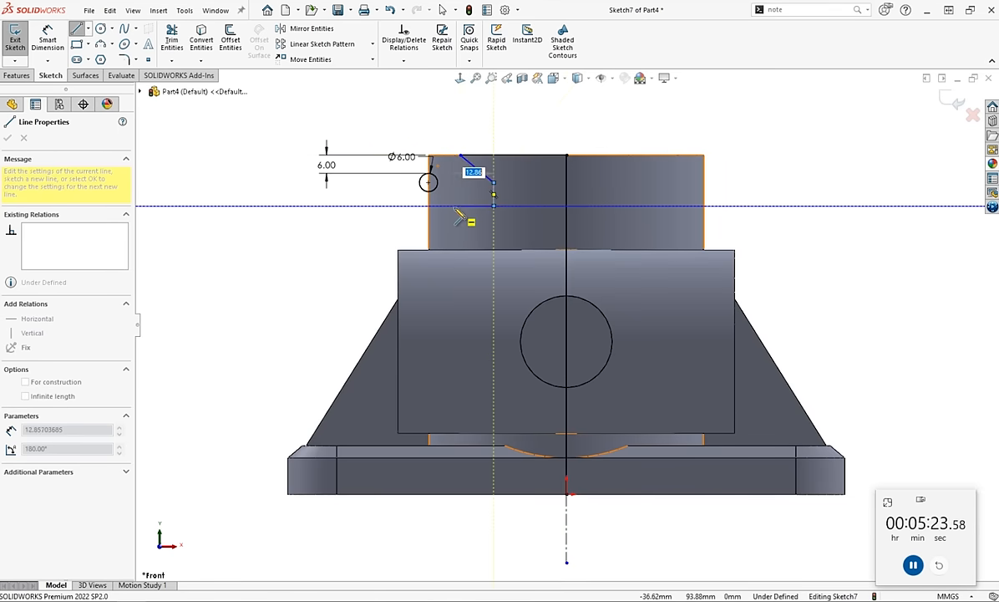
Continue the profile with an outward step about 13 mm wide, a long vertical wall and two inward steps down, closing it at the origin.
click(453, 205)
click(454, 383)
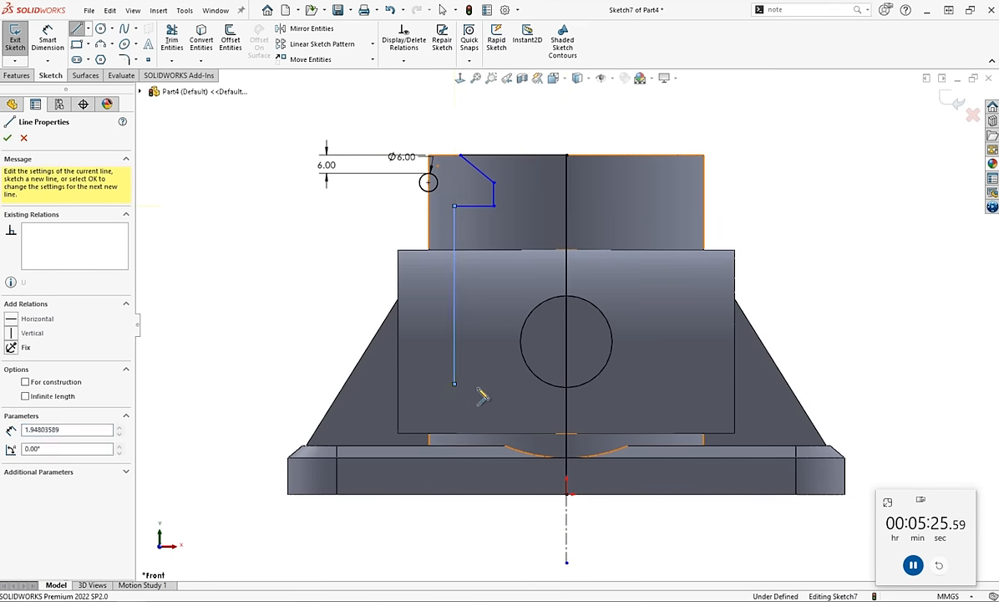
click(475, 384)
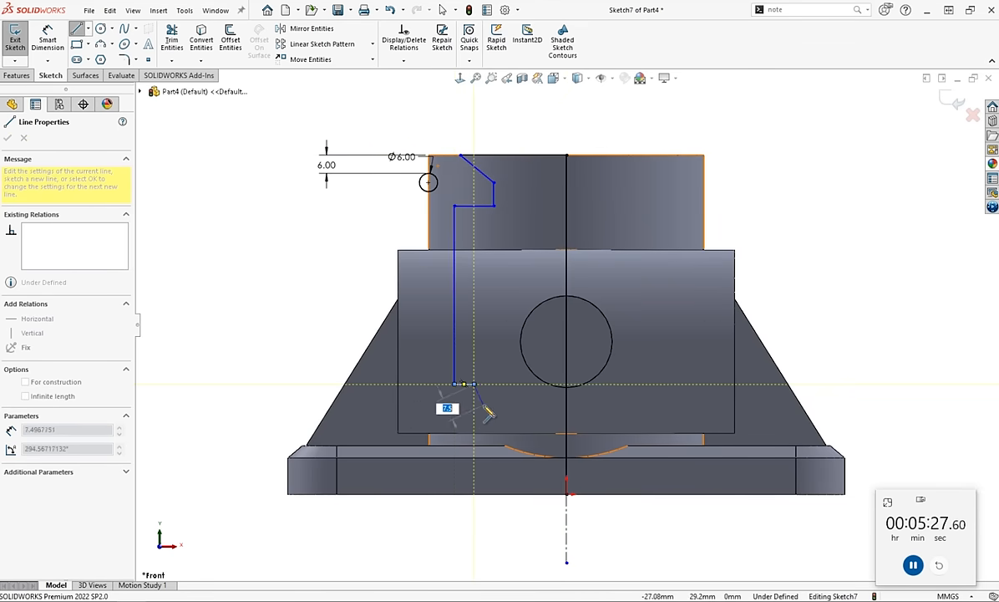
click(474, 409)
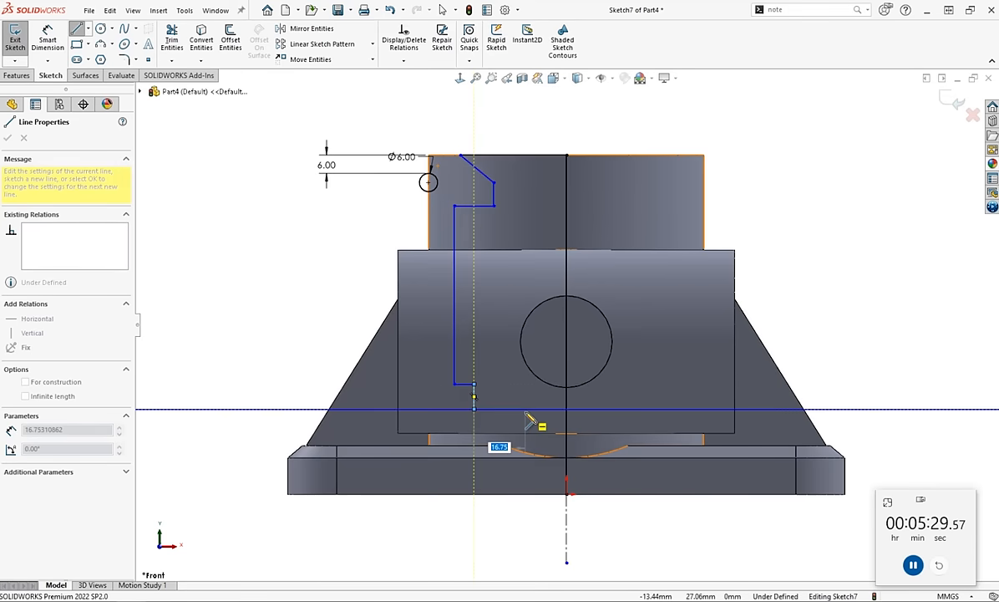
click(525, 409)
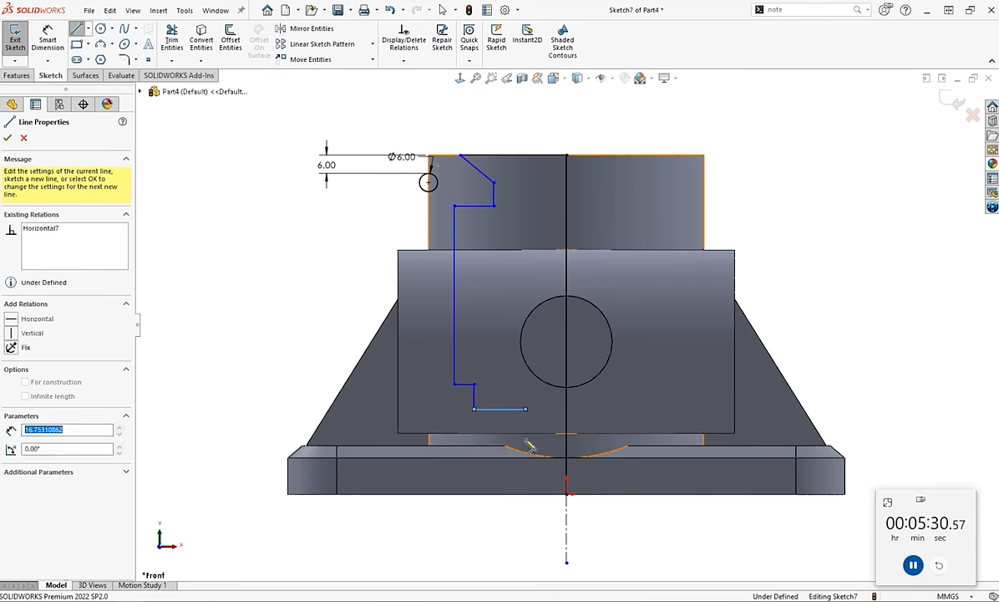
click(524, 493)
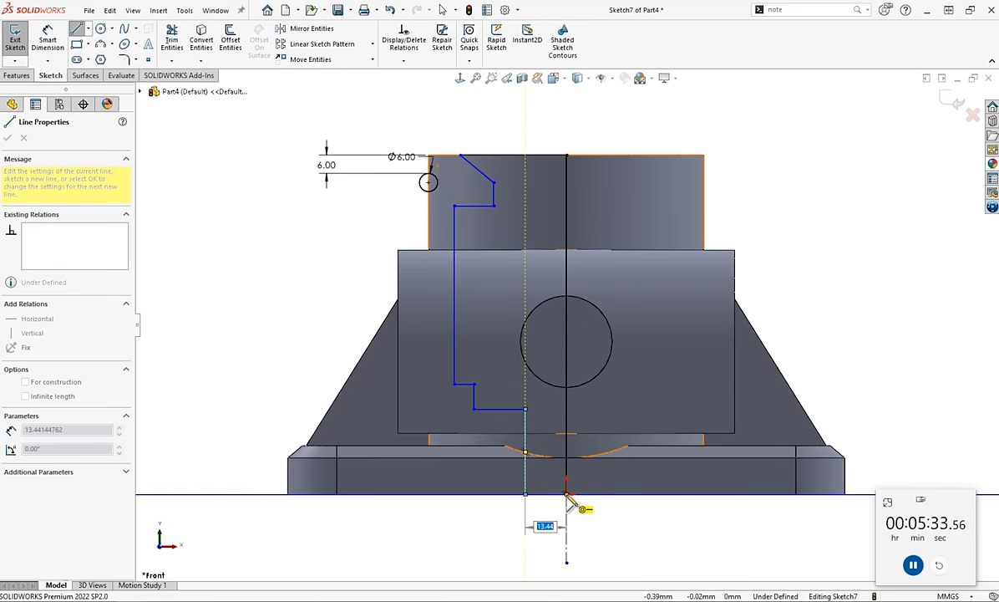
key(Escape)
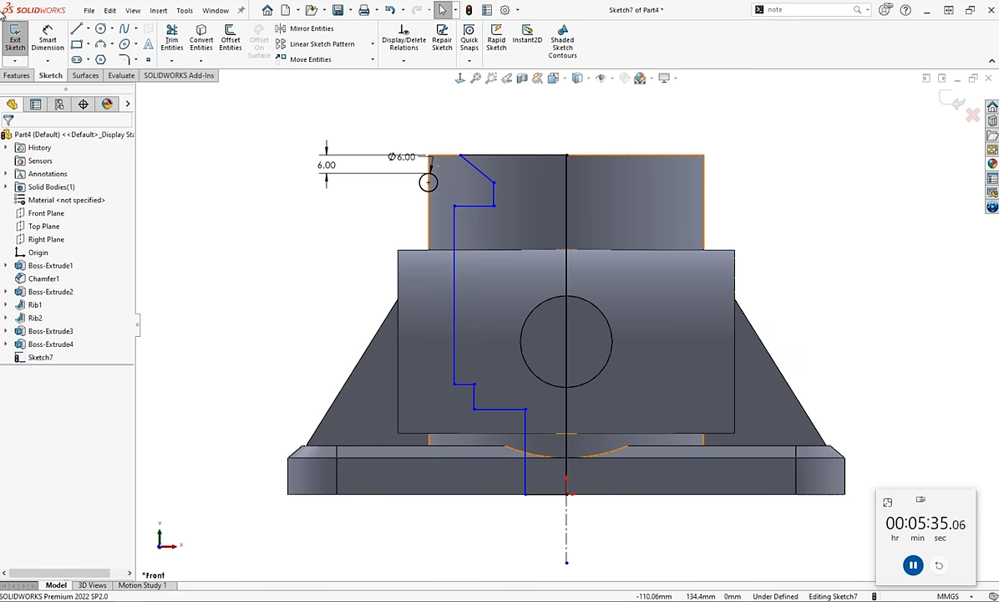
Dimension the profile's lowest vertical line to 25 mm.
click(47, 39)
click(525, 485)
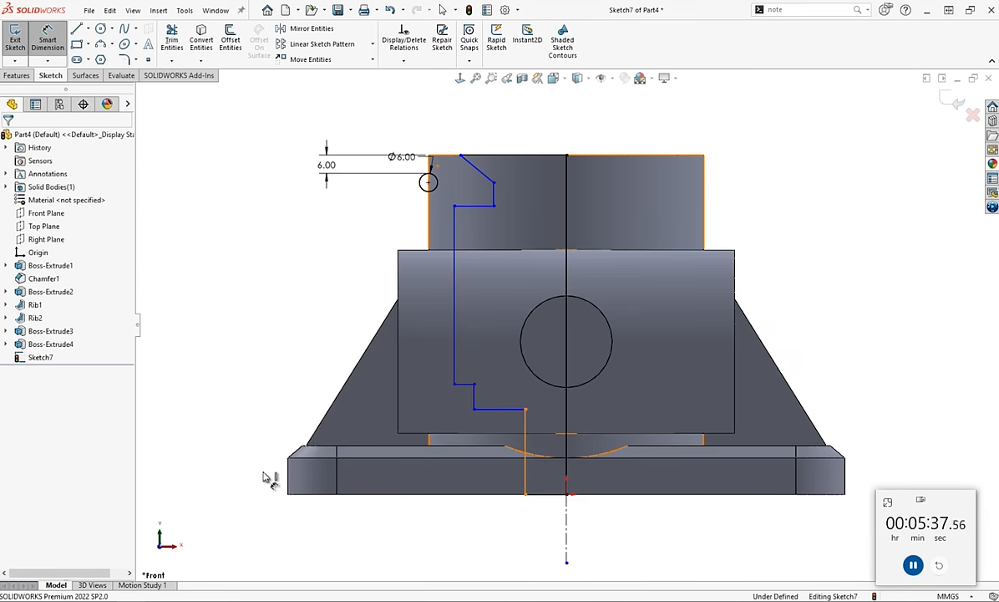
click(242, 445)
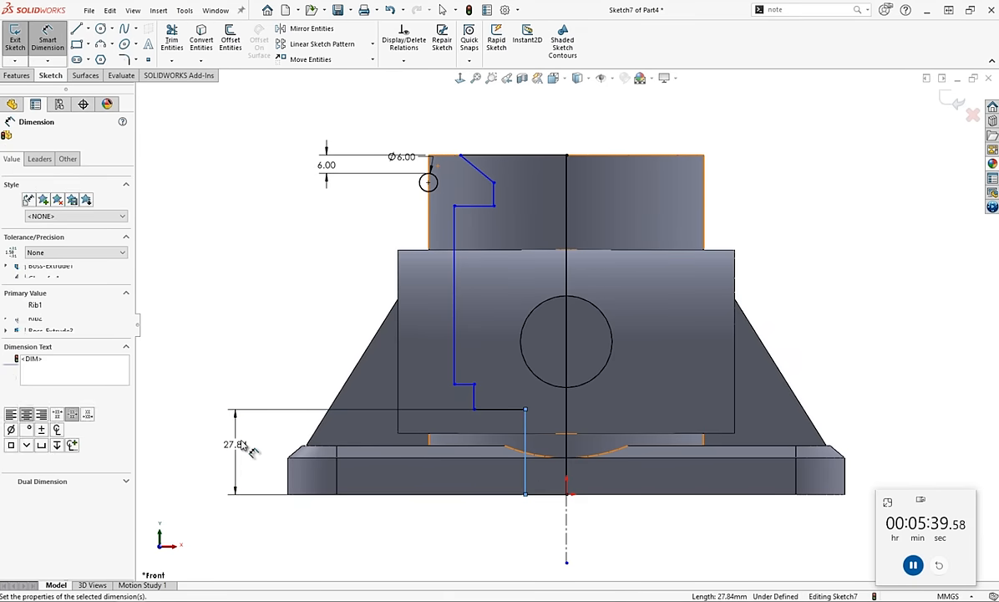
key(Return)
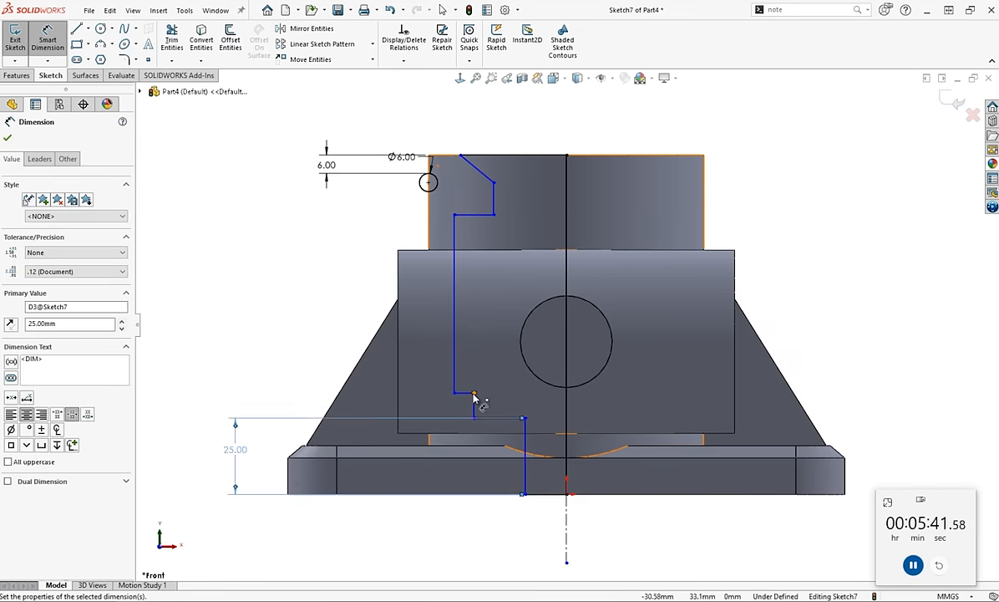
Dimension the profile's short vertical step above the 25 mm line to 9 mm and the long vertical wall to 57 mm.
click(475, 405)
click(235, 406)
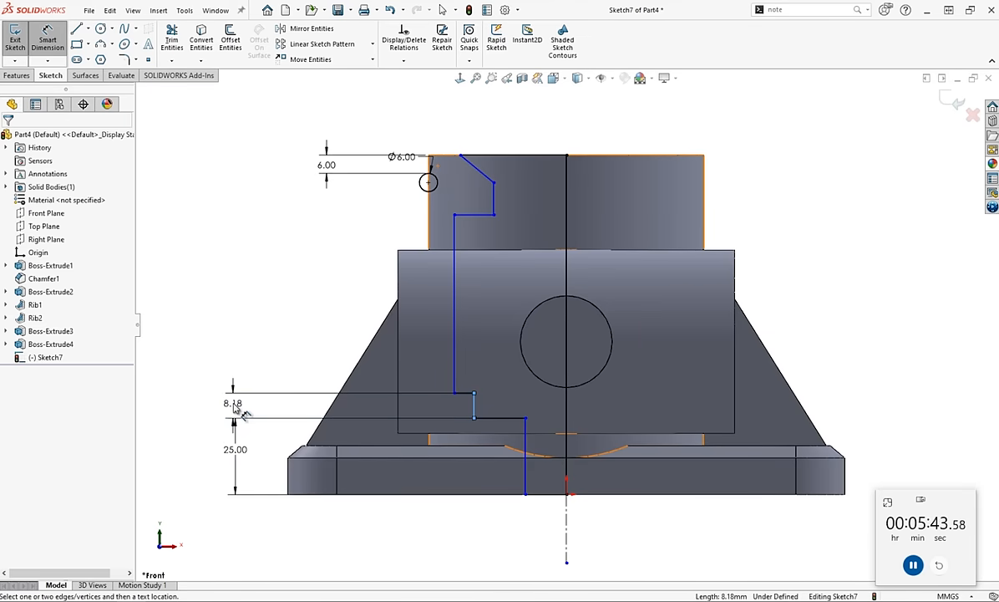
text(8)
key(Return)
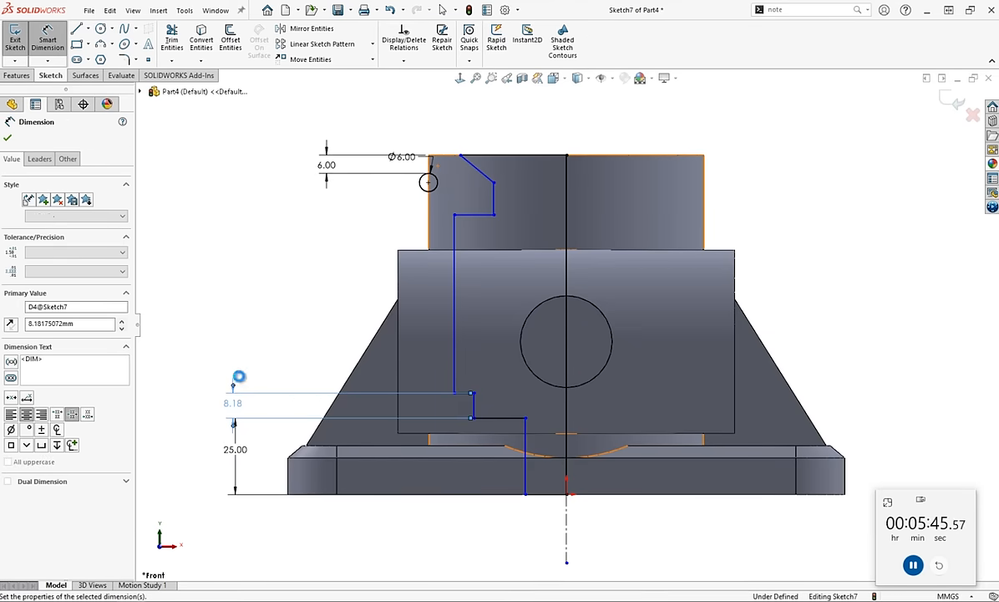
click(454, 345)
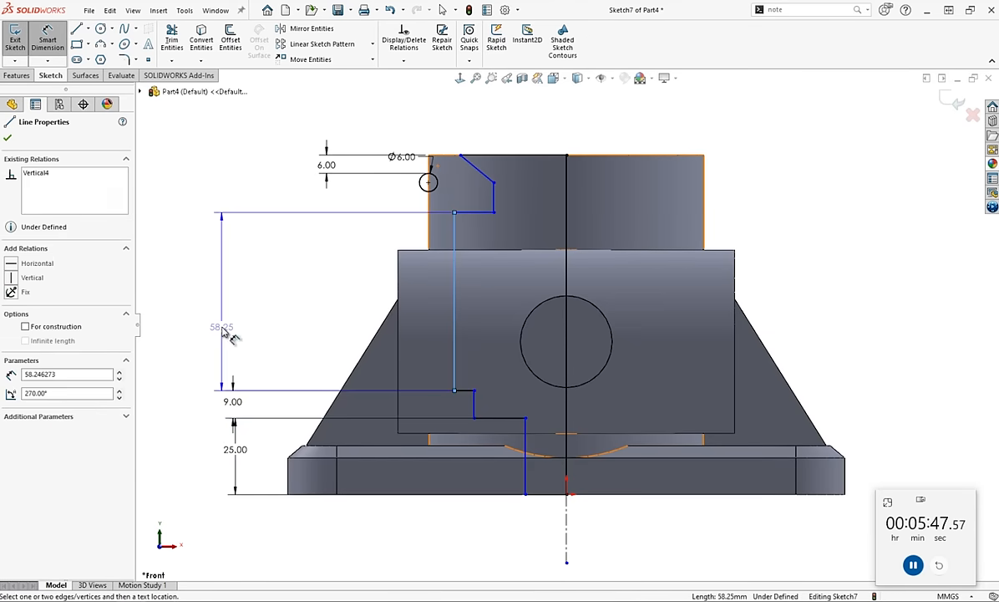
click(233, 336)
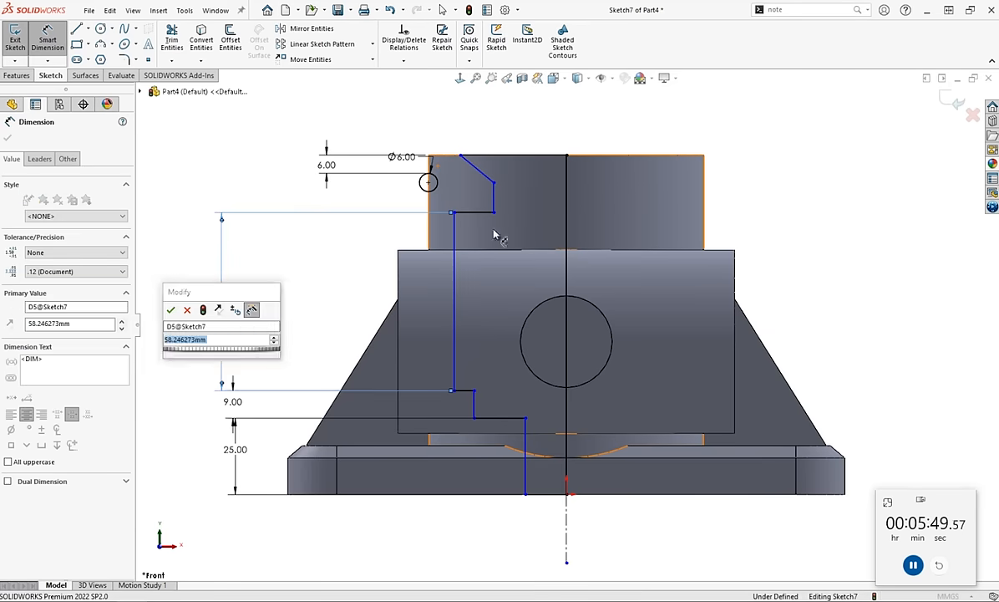
text(57)
key(Return)
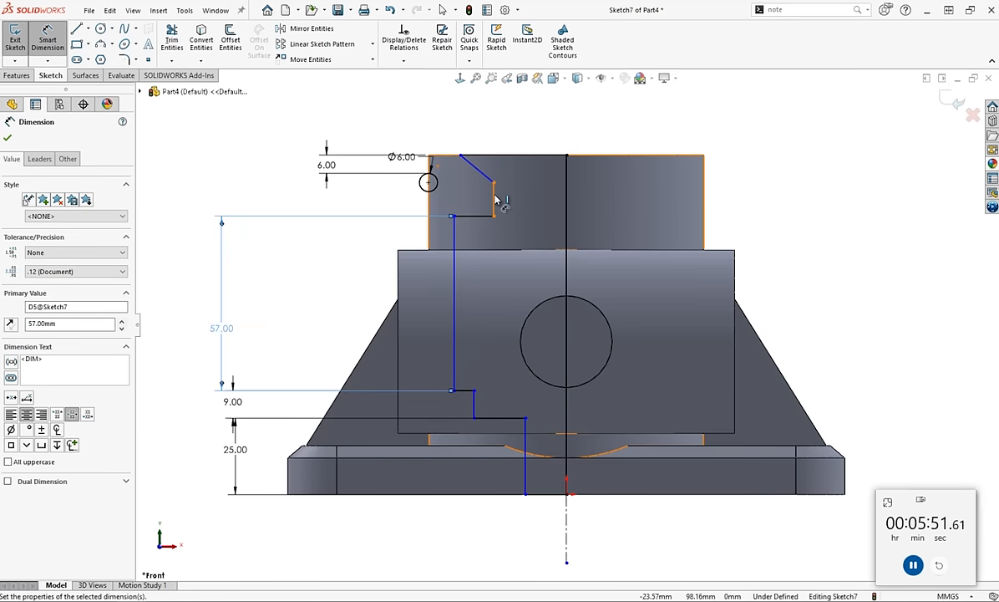
Dimension the short vertical line below the profile's diagonal to 17 mm.
click(495, 198)
click(260, 206)
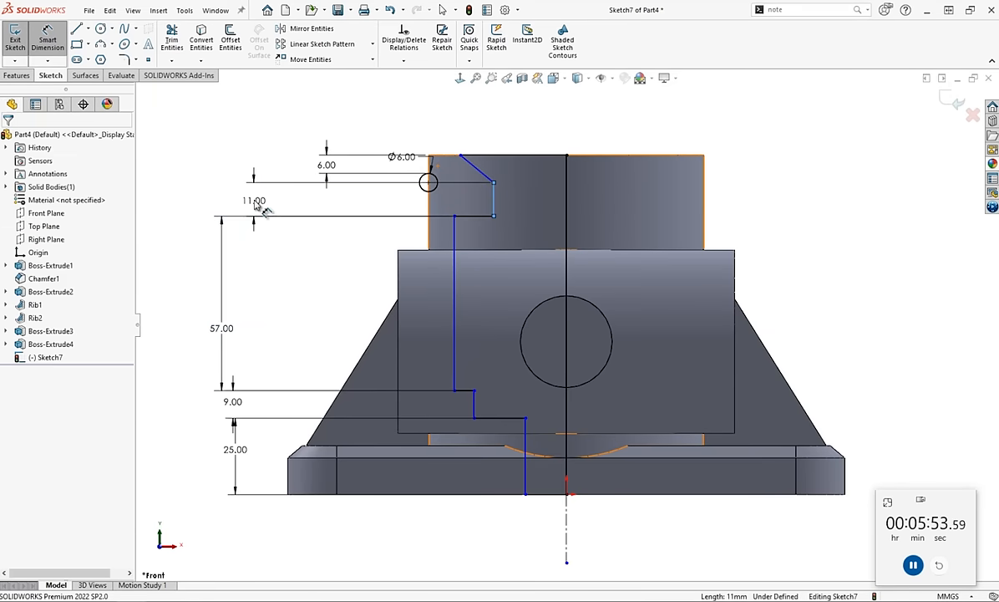
key(Return)
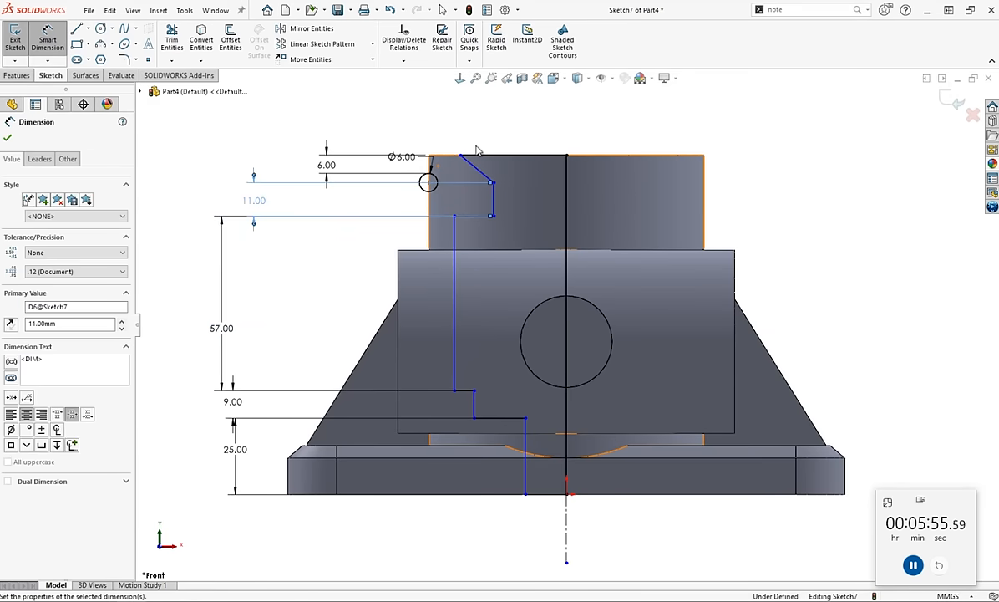
drag(492, 181, 489, 160)
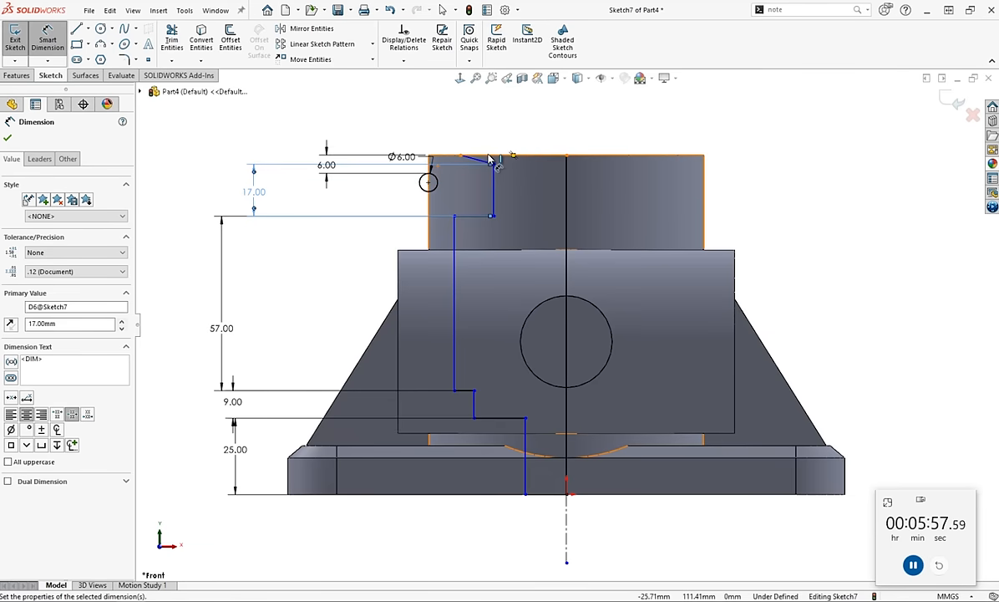
Dimension the angle between the profile's diagonal line and its uppermost horizontal line to 45 degrees.
click(487, 161)
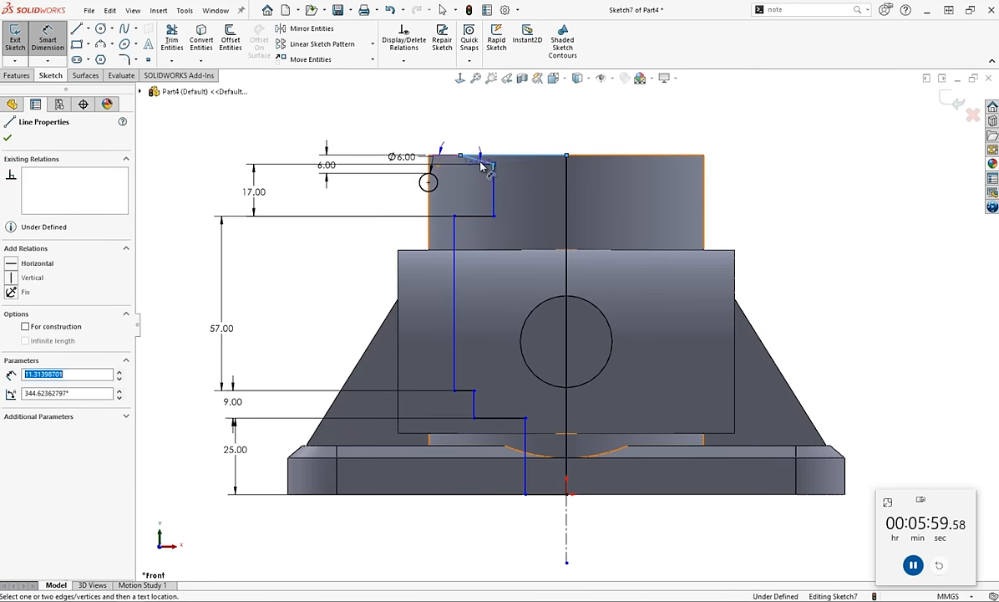
key(Escape)
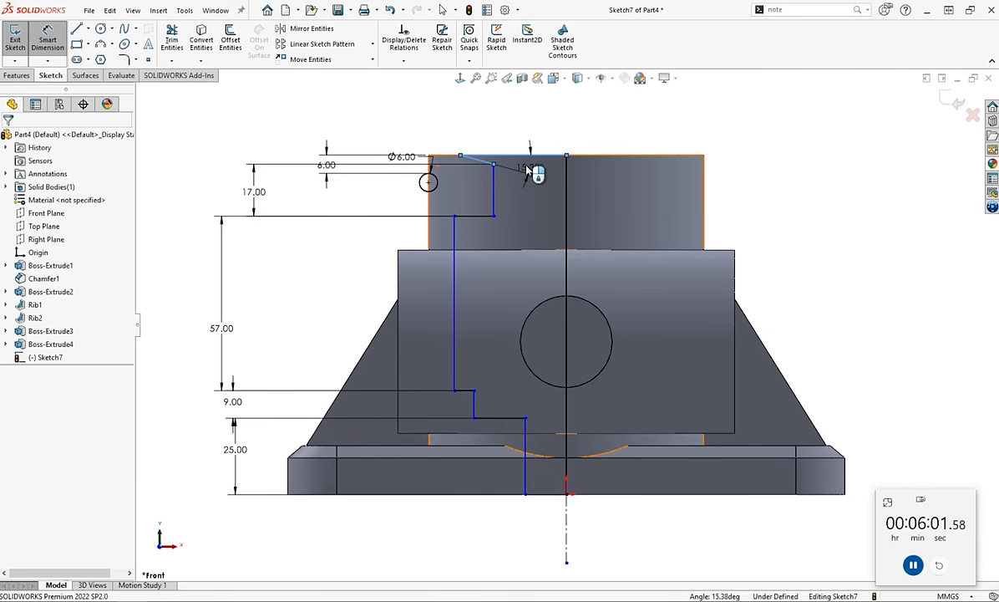
click(528, 169)
text(18)
key(Return)
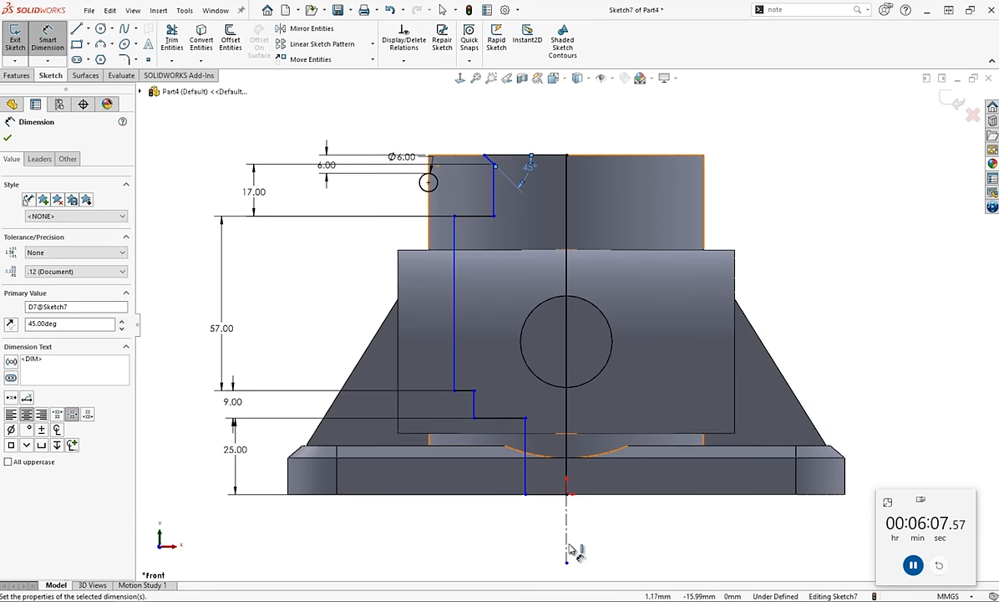
click(525, 486)
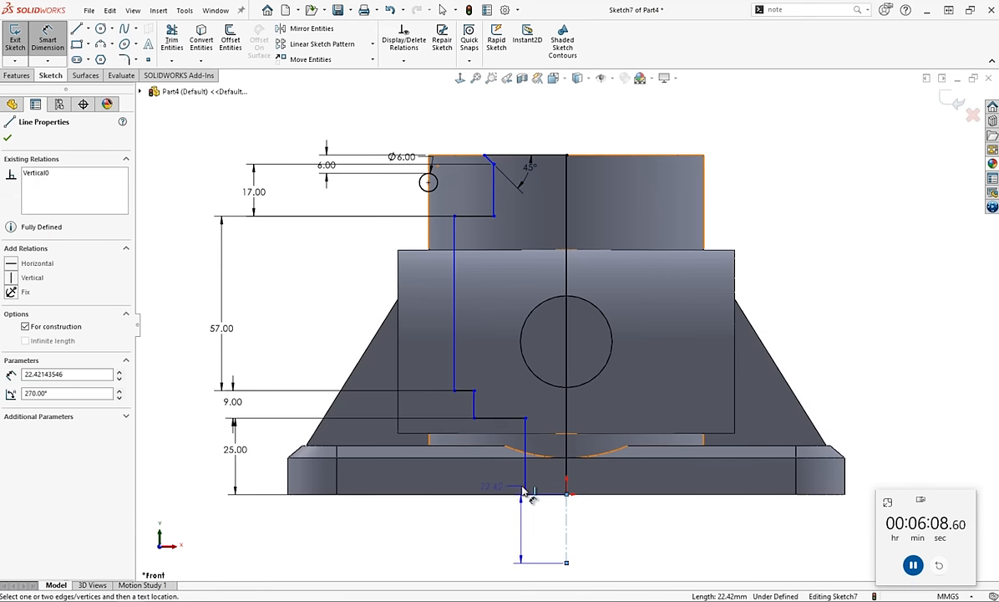
click(484, 543)
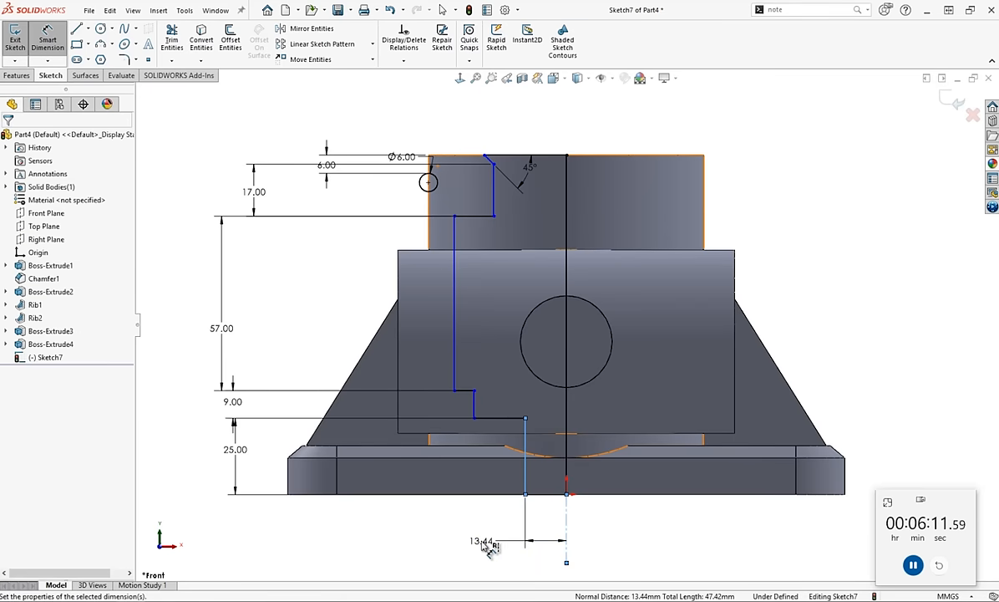
key(Return)
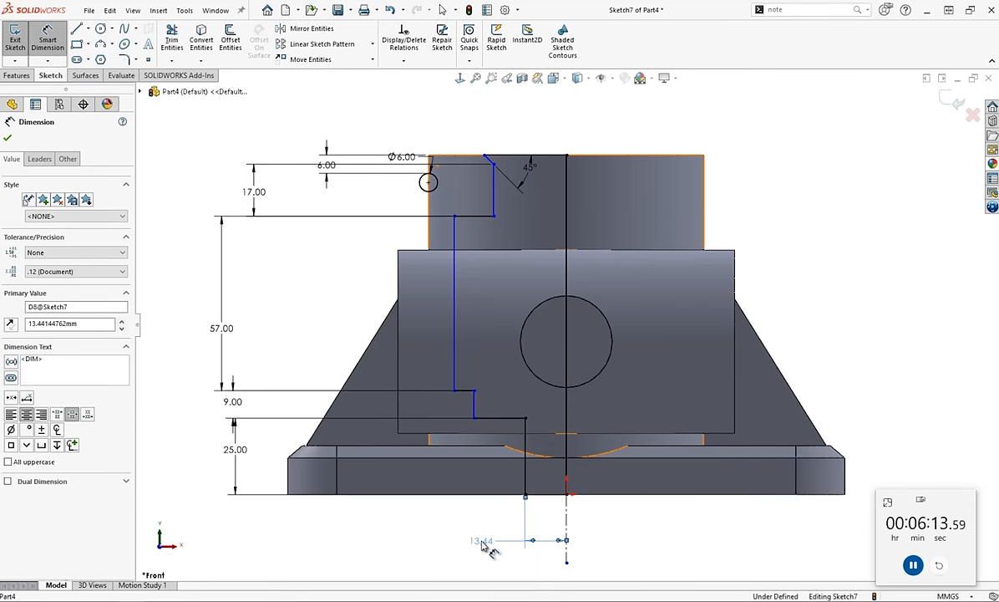
key(Delete)
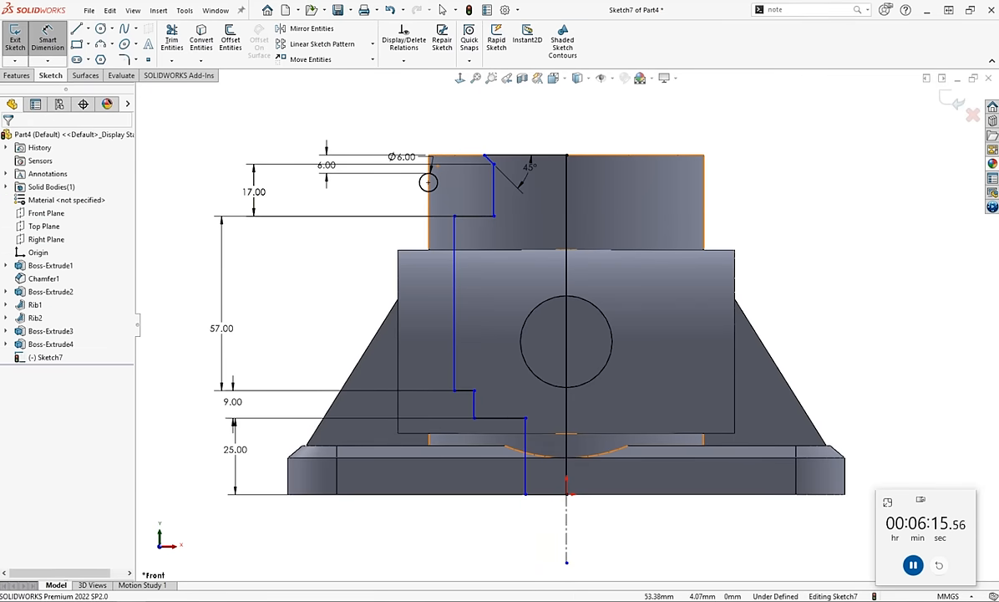
Dimension the profile's lowest vertical line across the centerline as a 30 mm diameter.
click(567, 545)
click(526, 475)
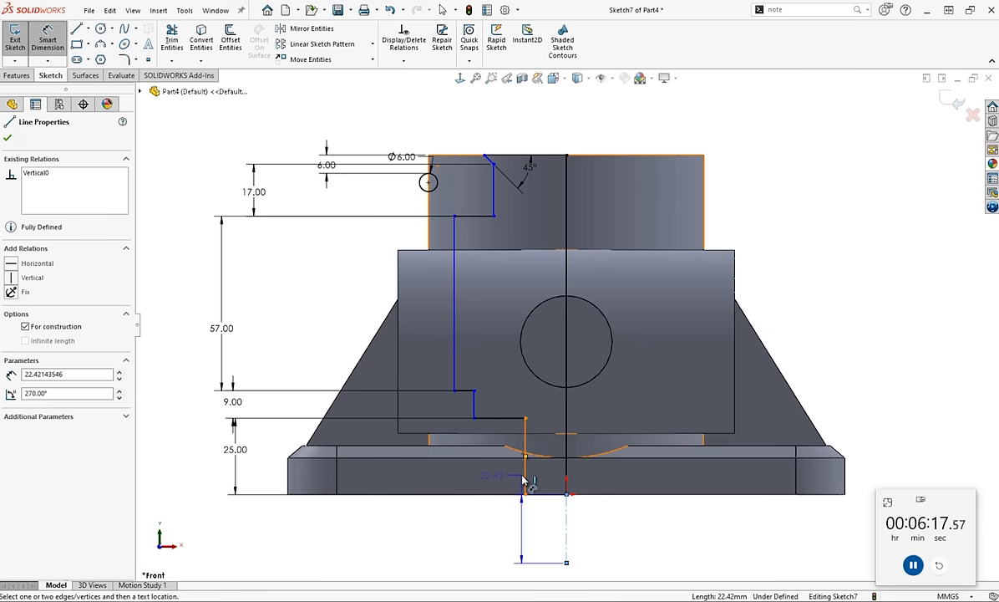
click(589, 557)
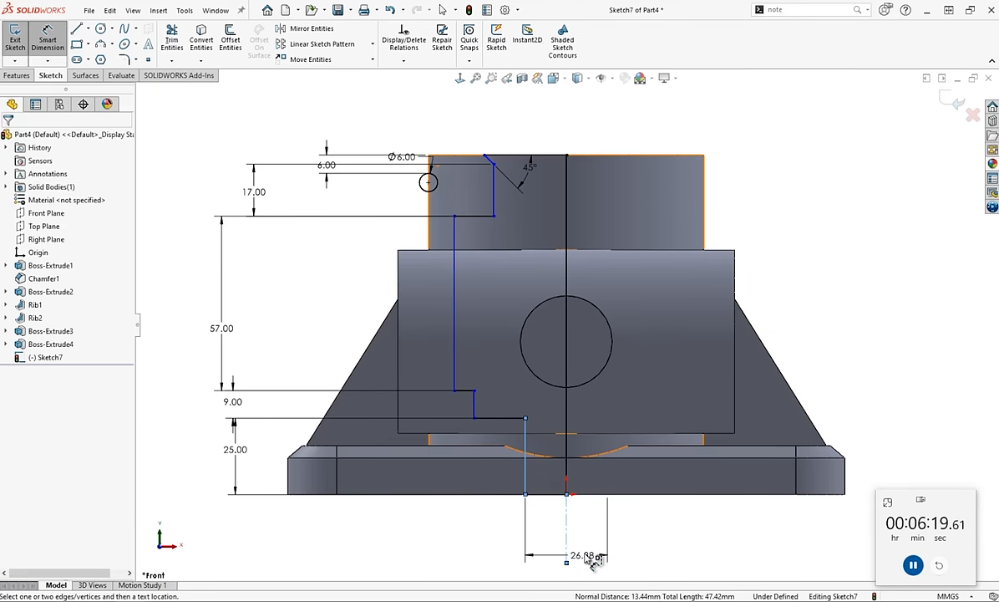
text(30)
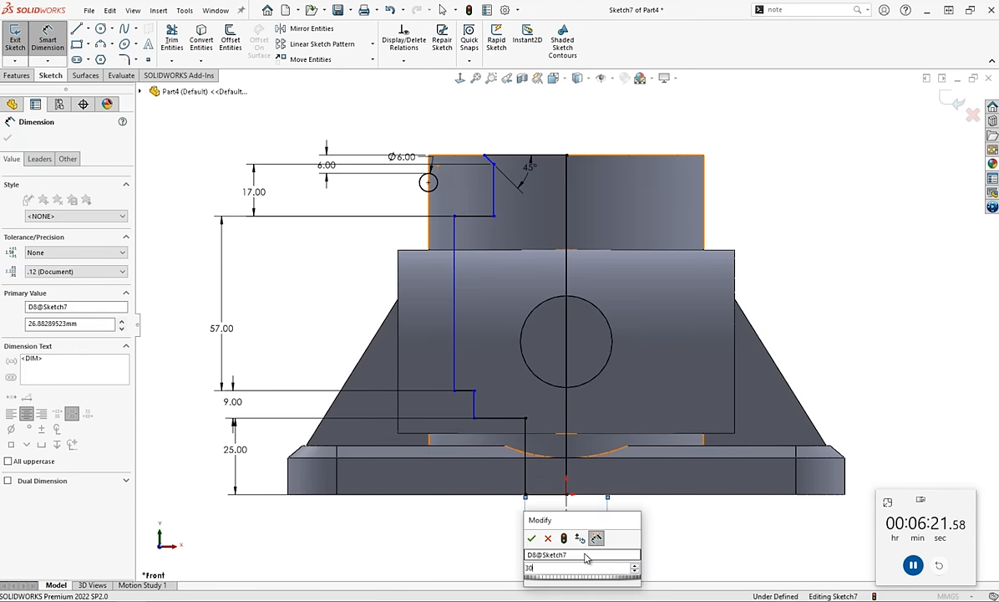
key(Return)
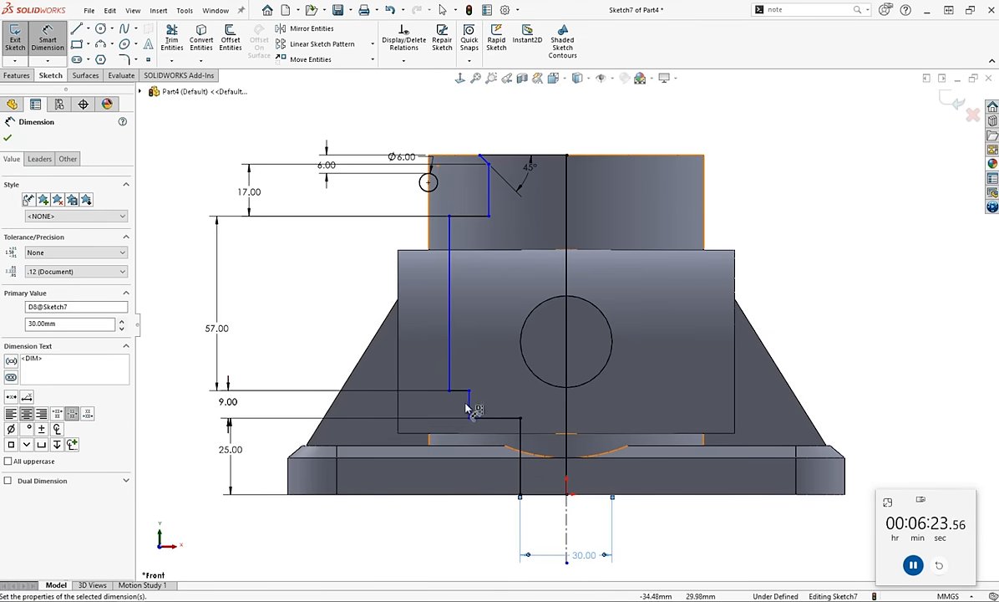
Dimension the 9 mm vertical step across the centerline as a 50 mm diameter.
click(469, 404)
click(566, 543)
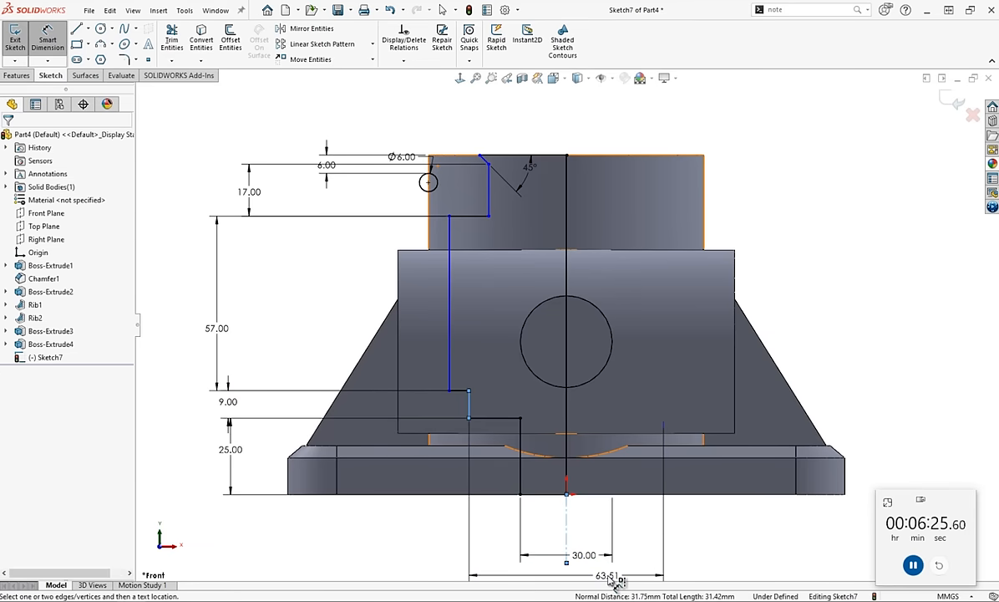
click(617, 578)
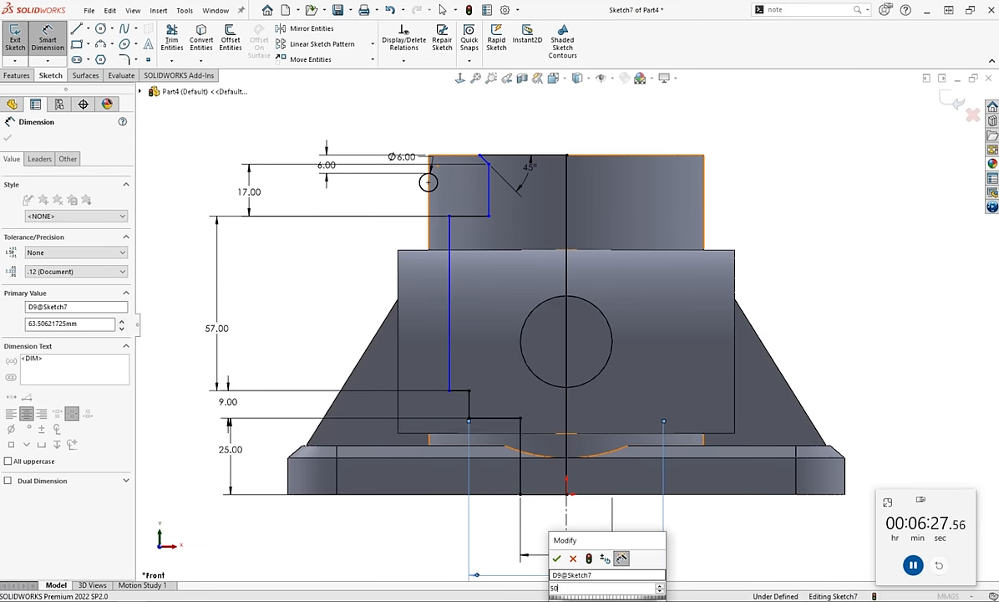
key(Return)
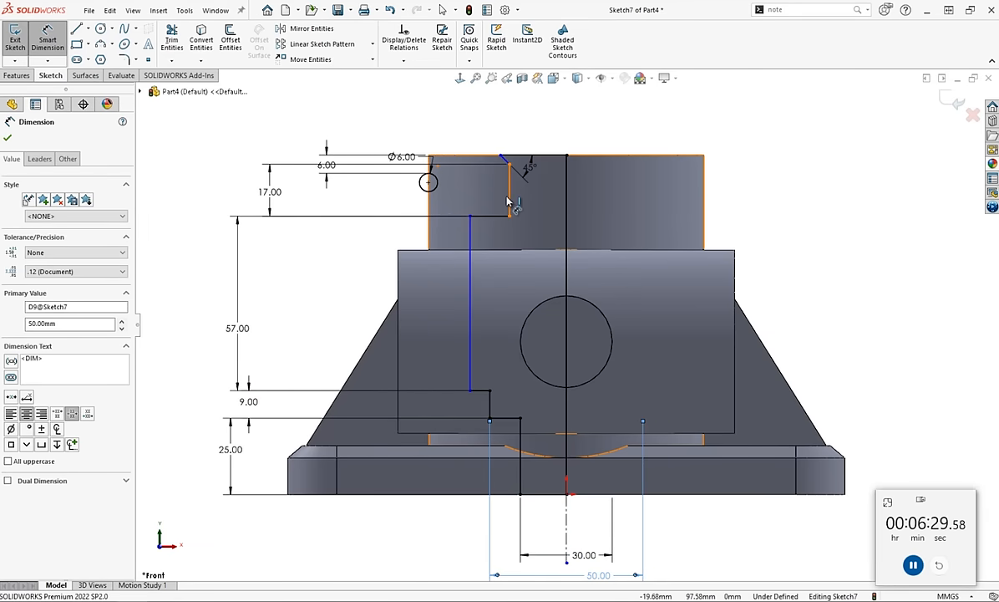
Dimension across the centerline a 72 mm diameter for the 17 mm vertical line and an 80 mm diameter for the long wall.
click(508, 201)
click(566, 167)
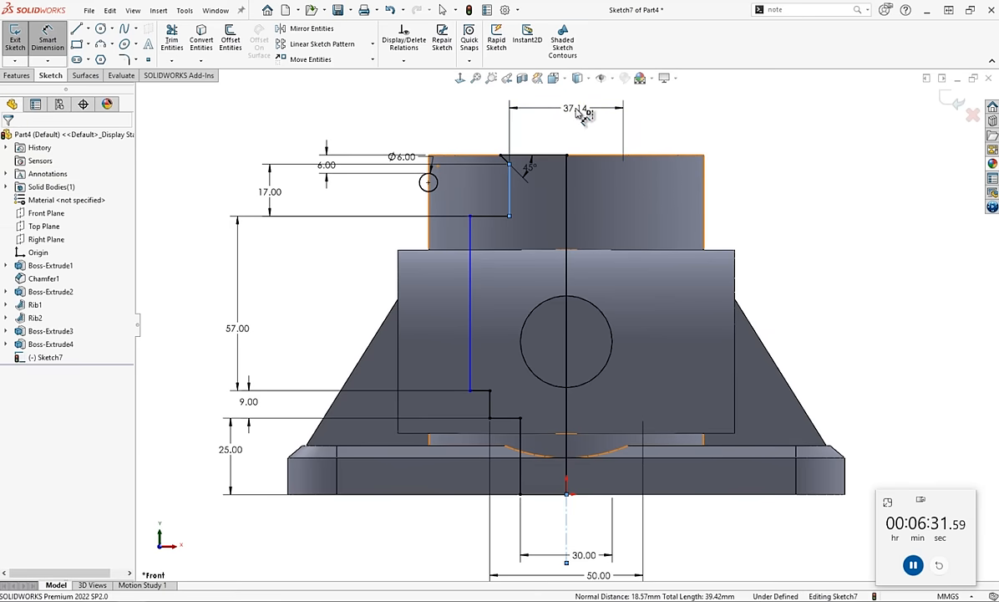
click(585, 114)
key(Return)
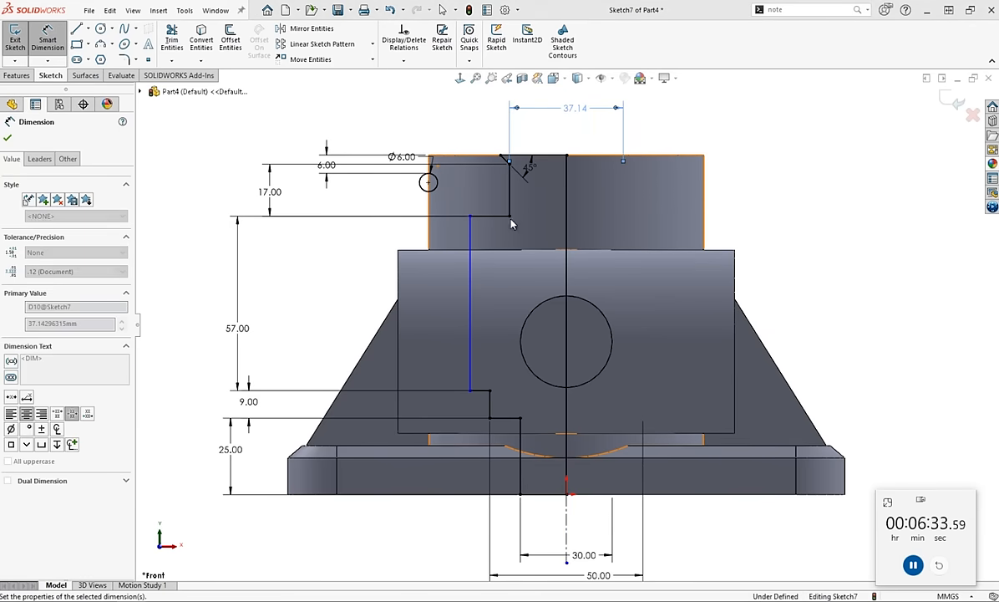
click(470, 255)
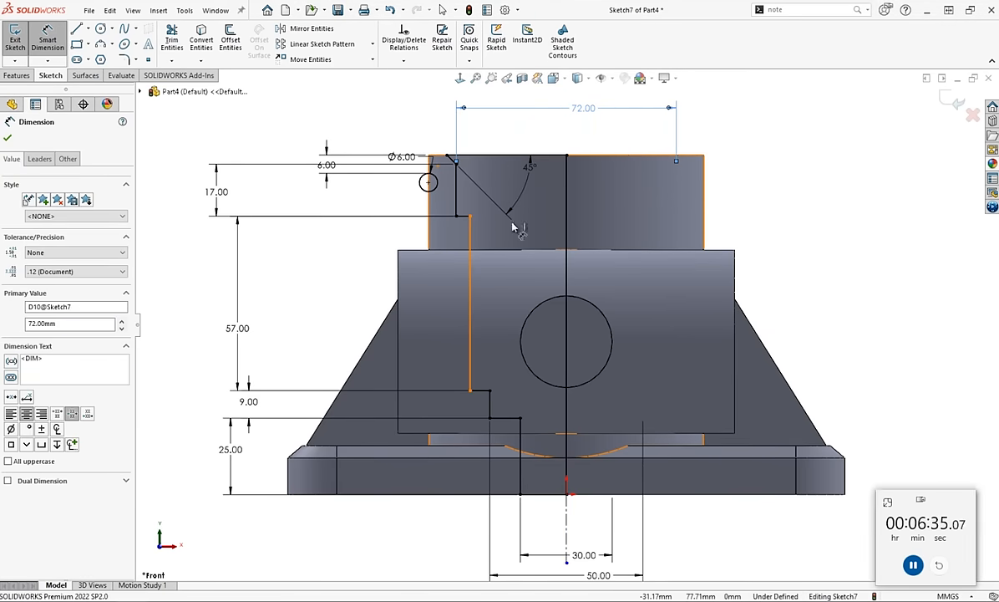
click(614, 99)
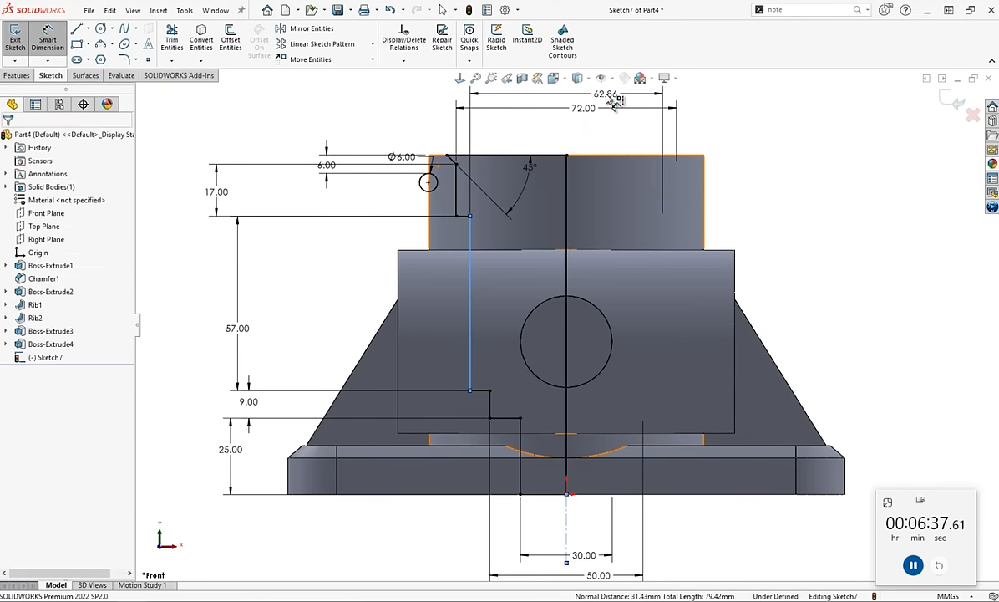
key(Return)
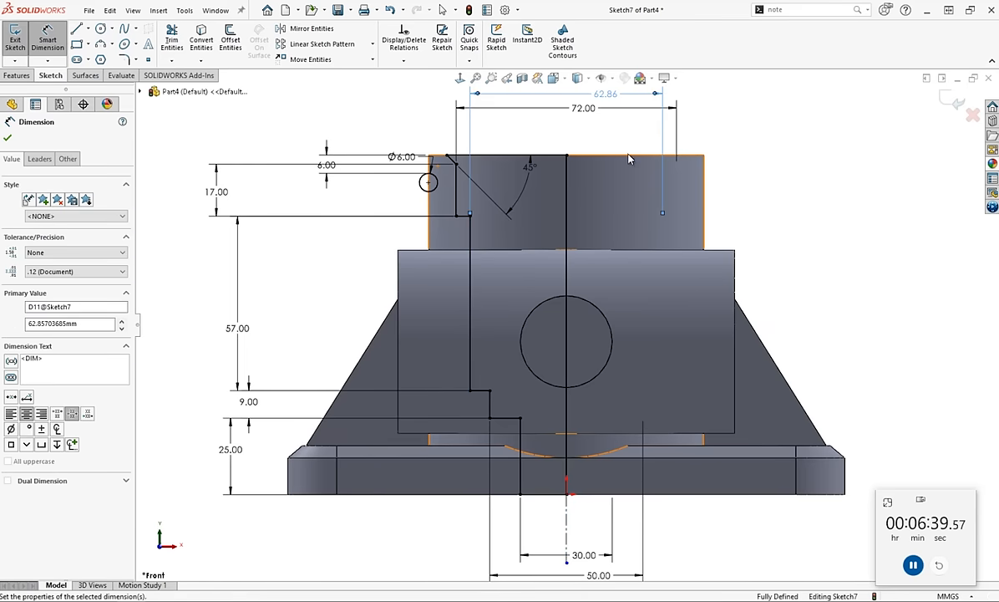
Cut the stepped bore and the round groove with a 360-degree Revolved Cut about the vertical centerline.
click(17, 76)
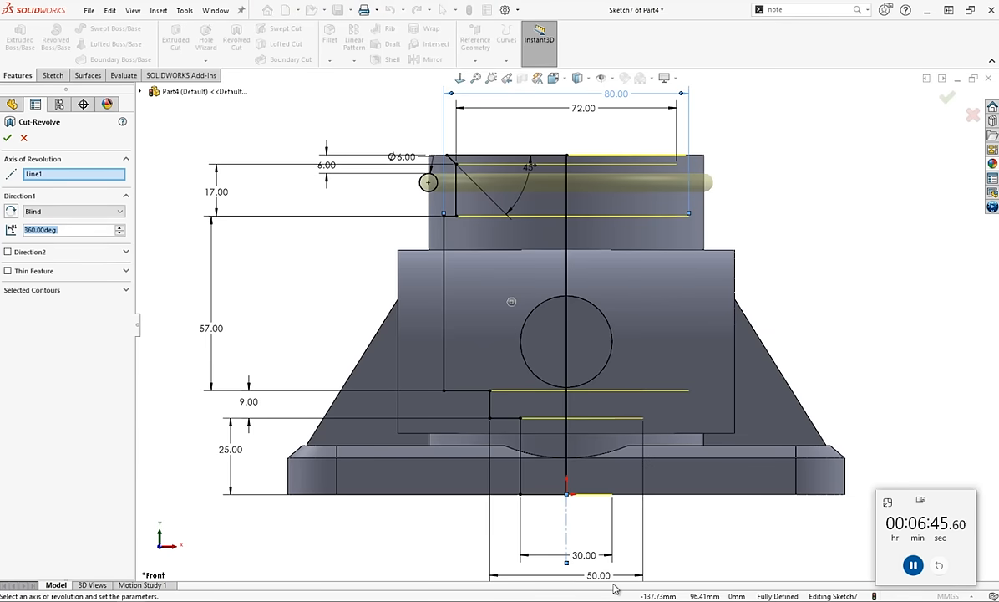
key(Return)
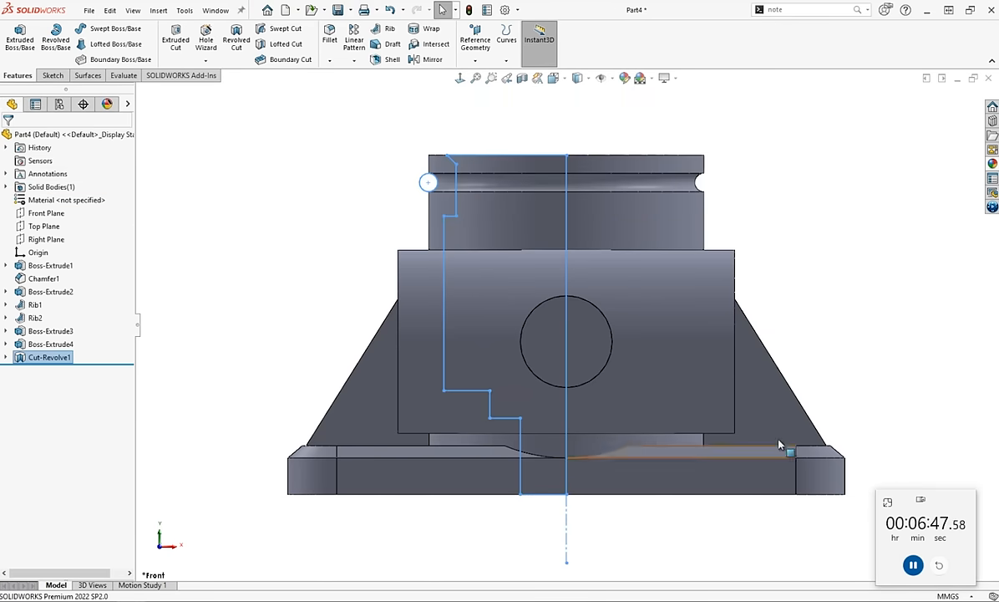
click(840, 296)
On the end face of the 110 mm horizontal cylinder, sketch a concentric construction circle with a 45 mm diameter.
right_drag(773, 275, 823, 251)
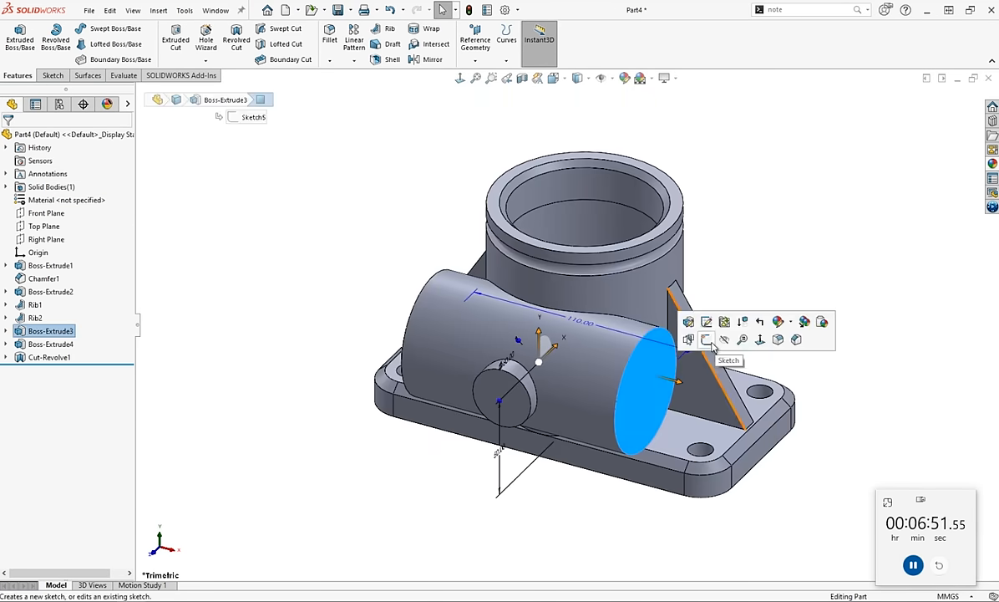
click(706, 339)
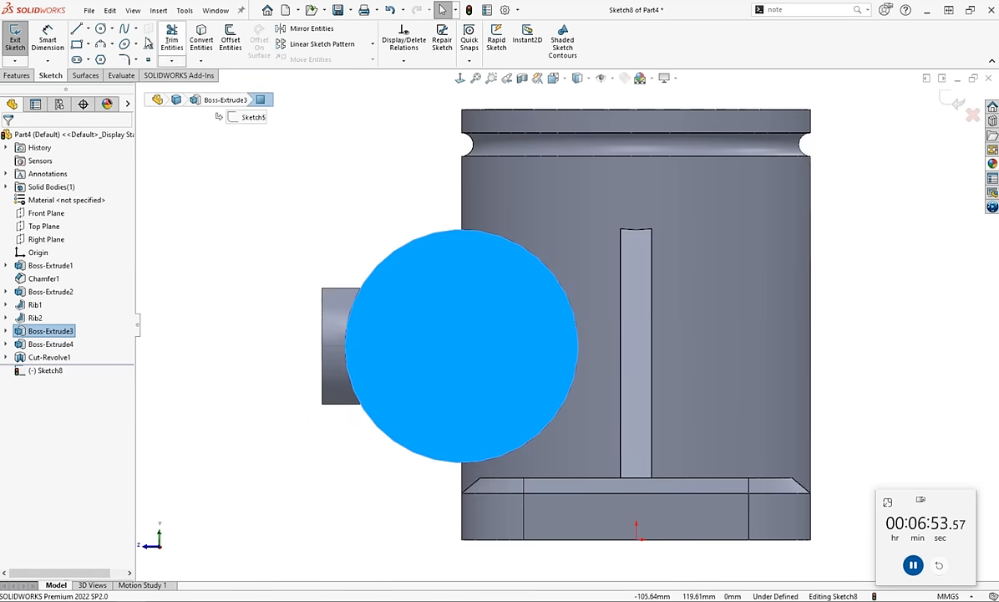
click(114, 30)
click(129, 49)
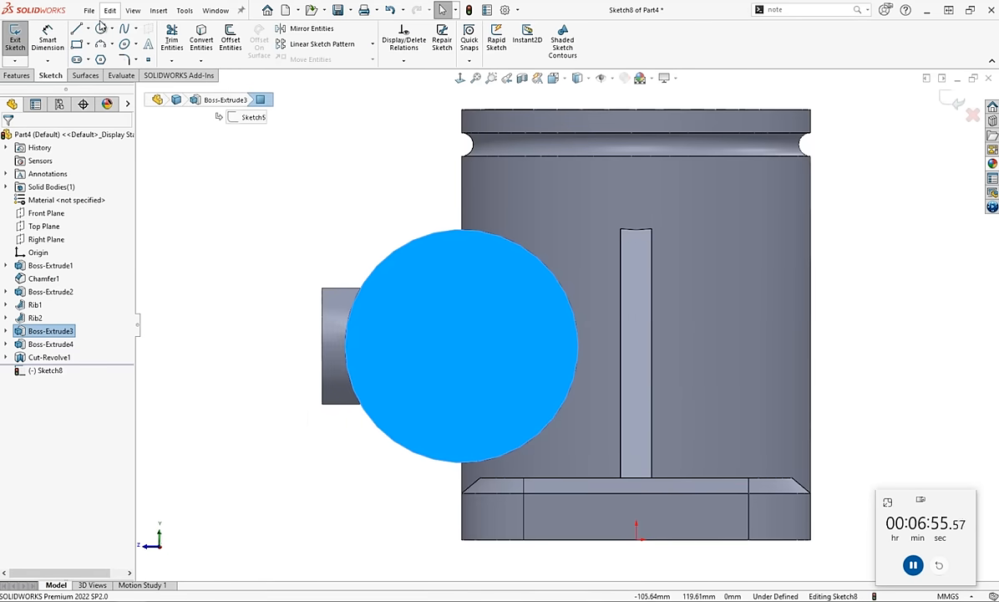
click(100, 28)
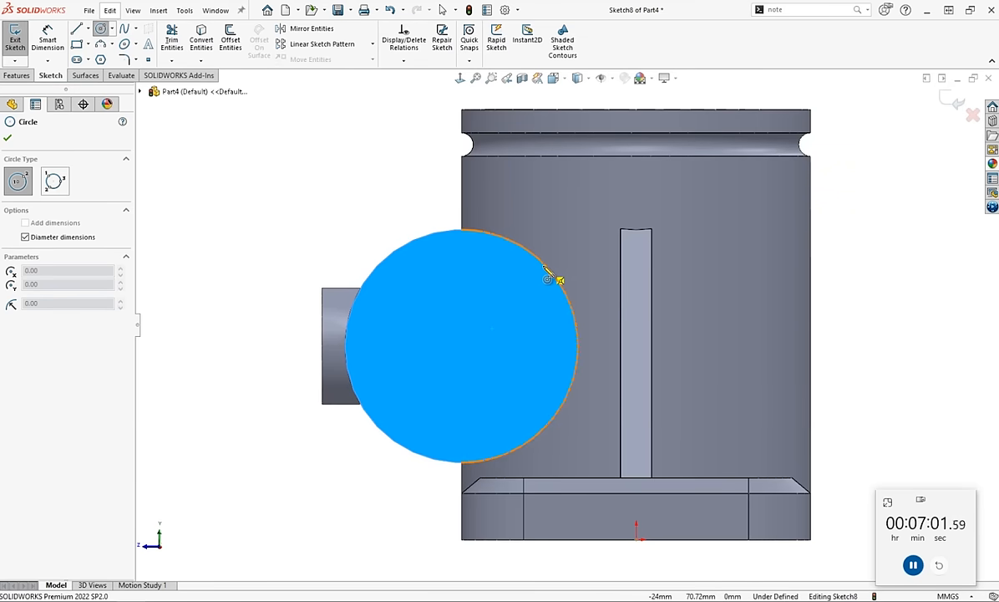
click(462, 346)
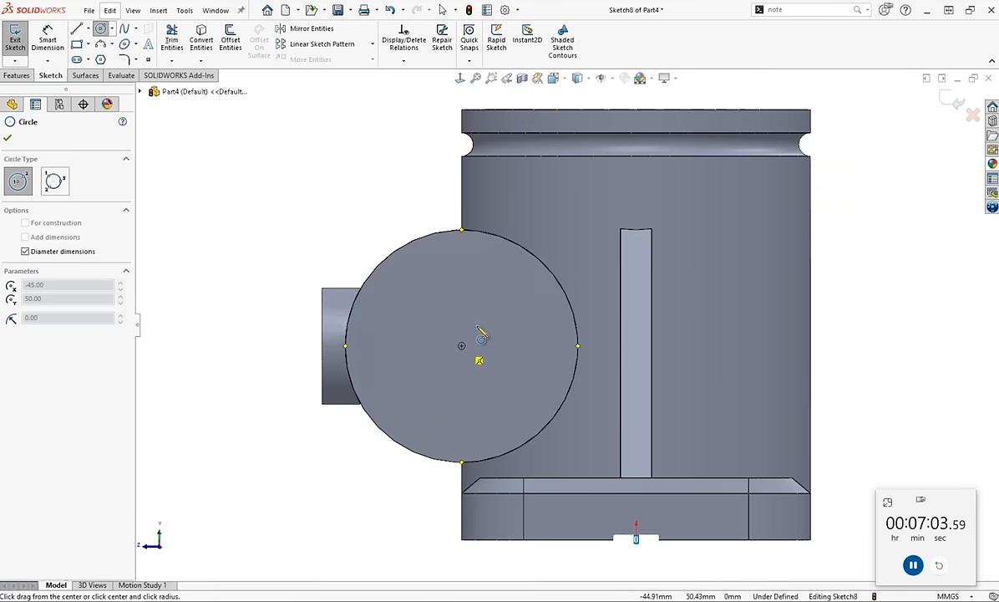
text(4)
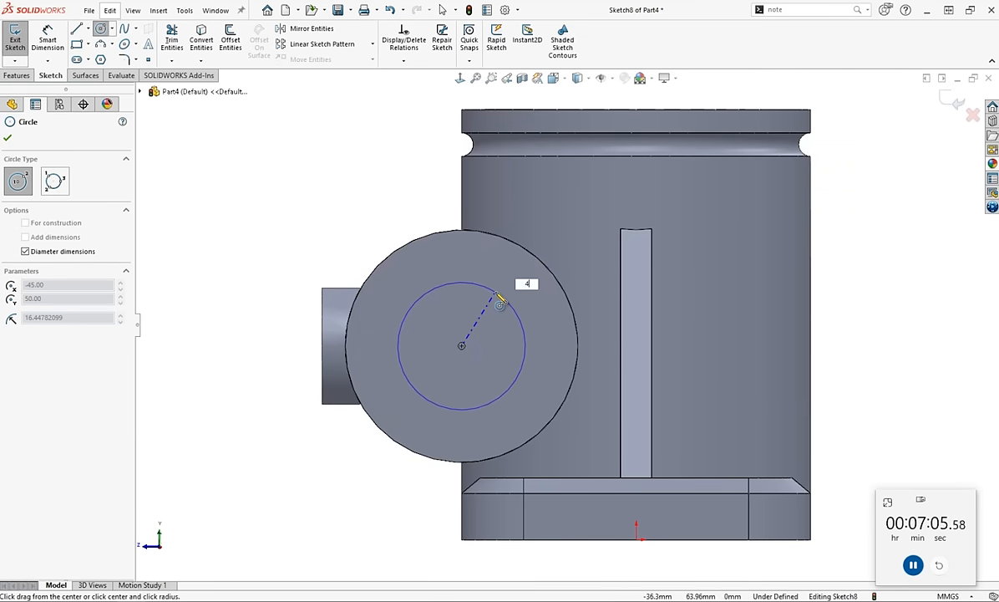
text(5)
key(Return)
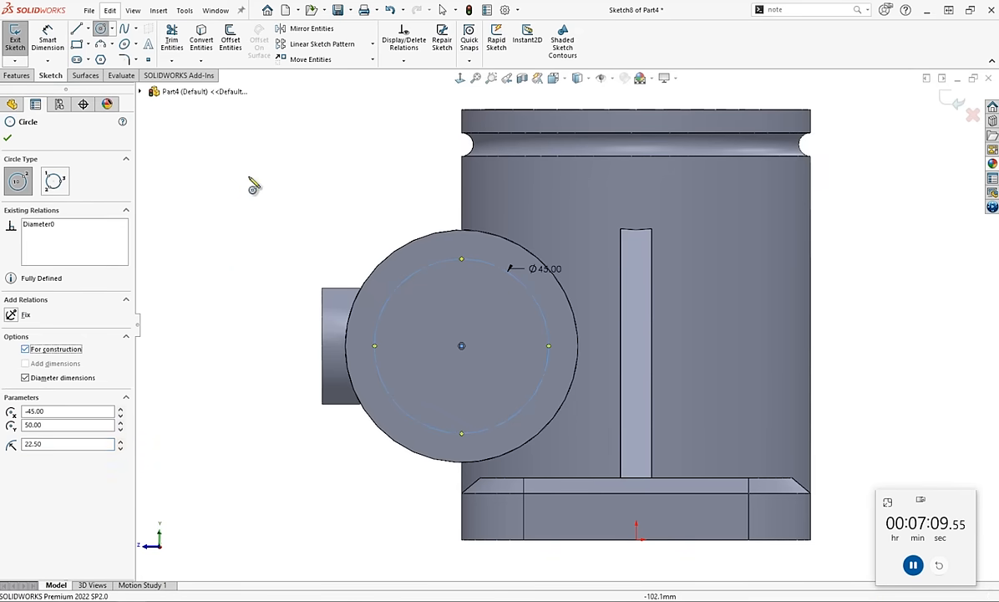
key(Escape)
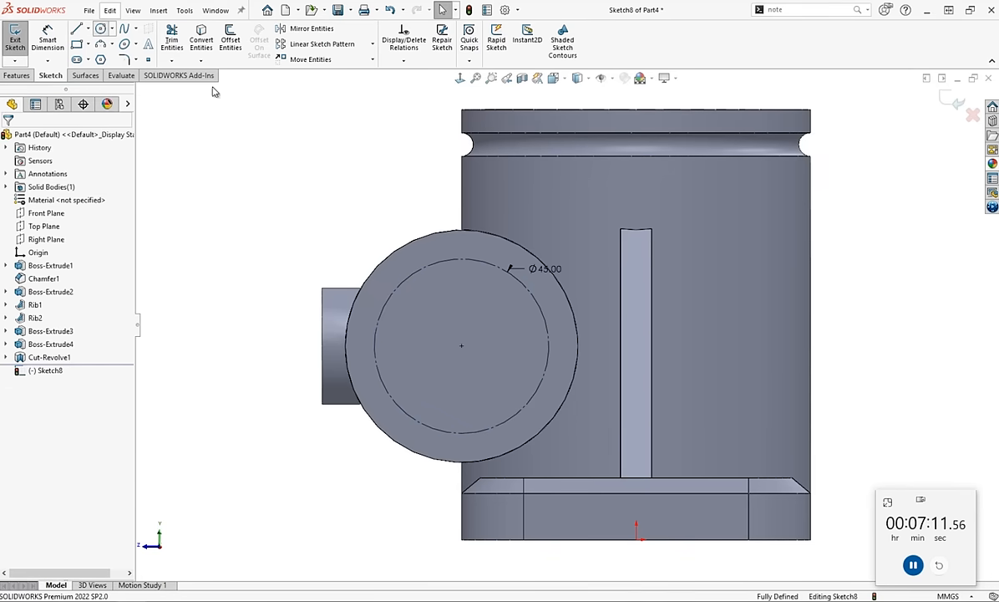
Draw four circles centred on the 45 mm construction circle, one in each quadrant of the end face.
key(Return)
click(404, 280)
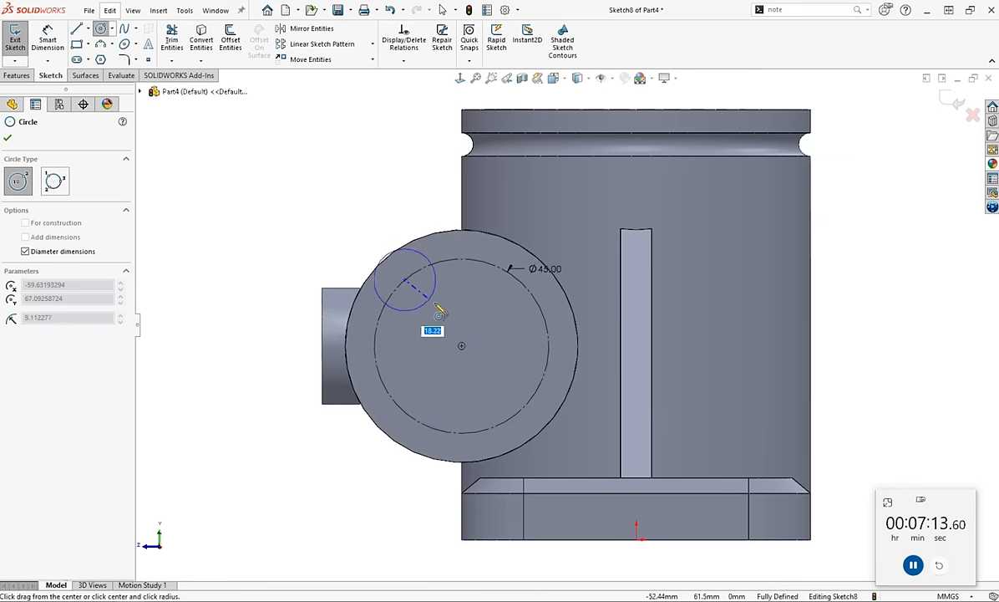
click(436, 308)
click(538, 304)
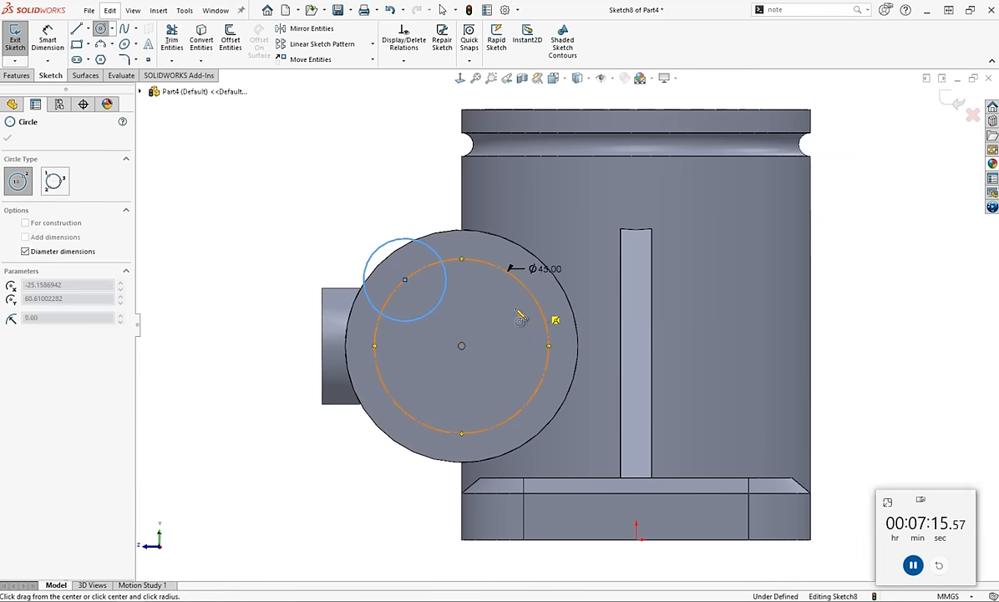
click(503, 337)
click(518, 411)
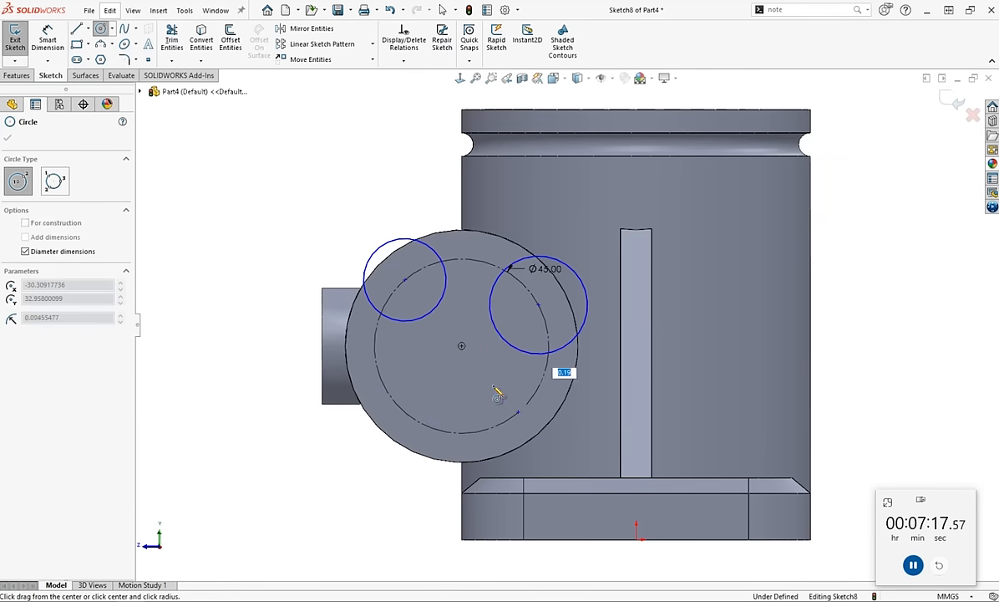
click(477, 370)
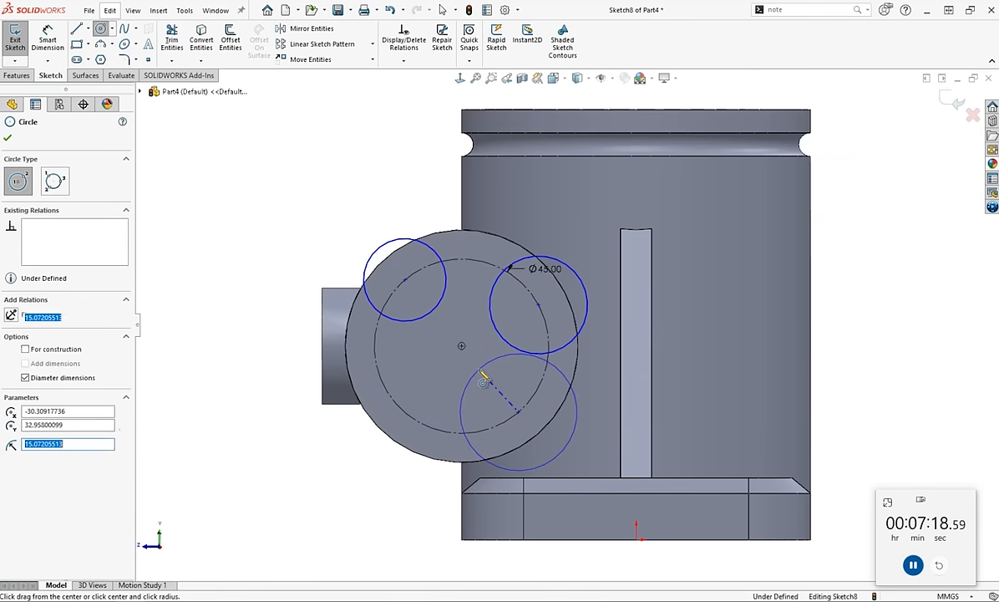
click(395, 401)
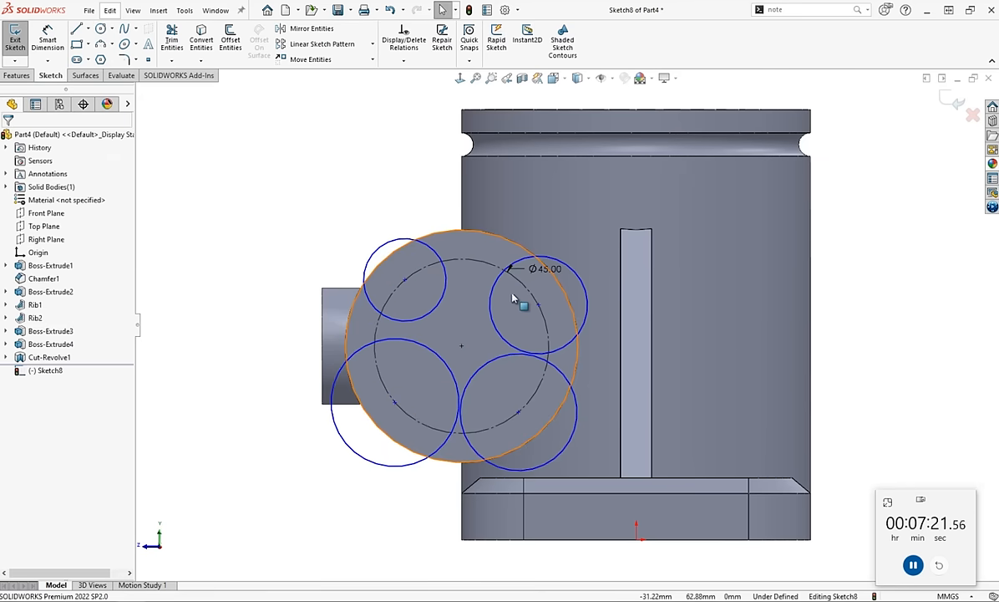
Make the four hole circles equal and dimension the upper-left one as an 8 mm diameter.
drag(425, 382, 425, 383)
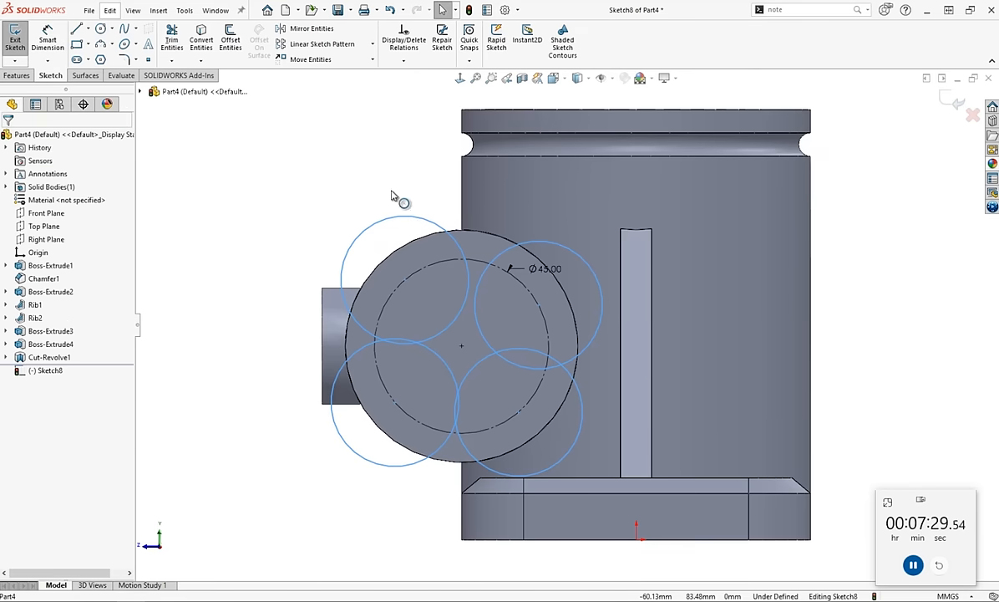
click(405, 220)
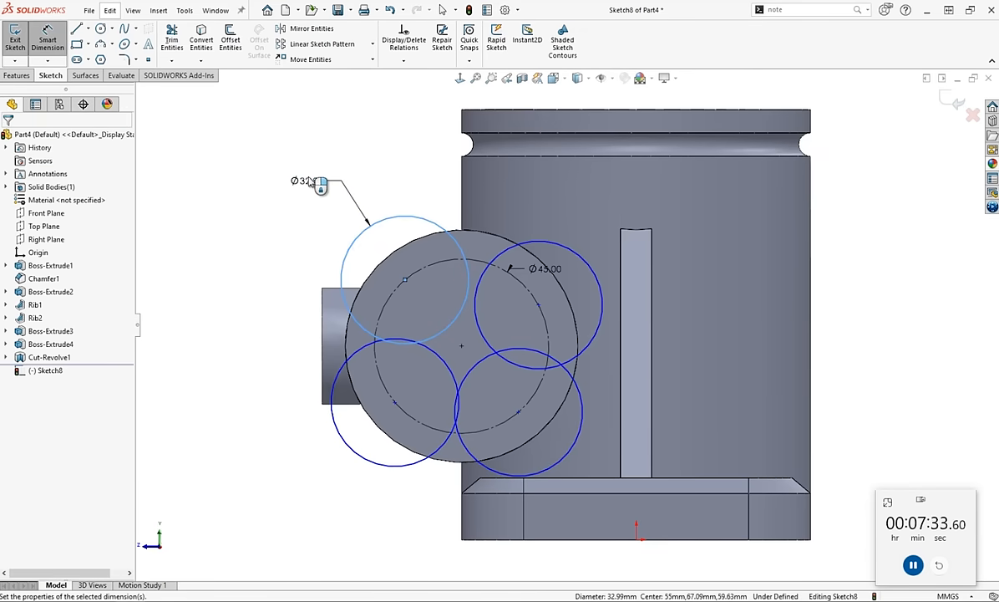
click(318, 184)
text(8.00mm)
key(Return)
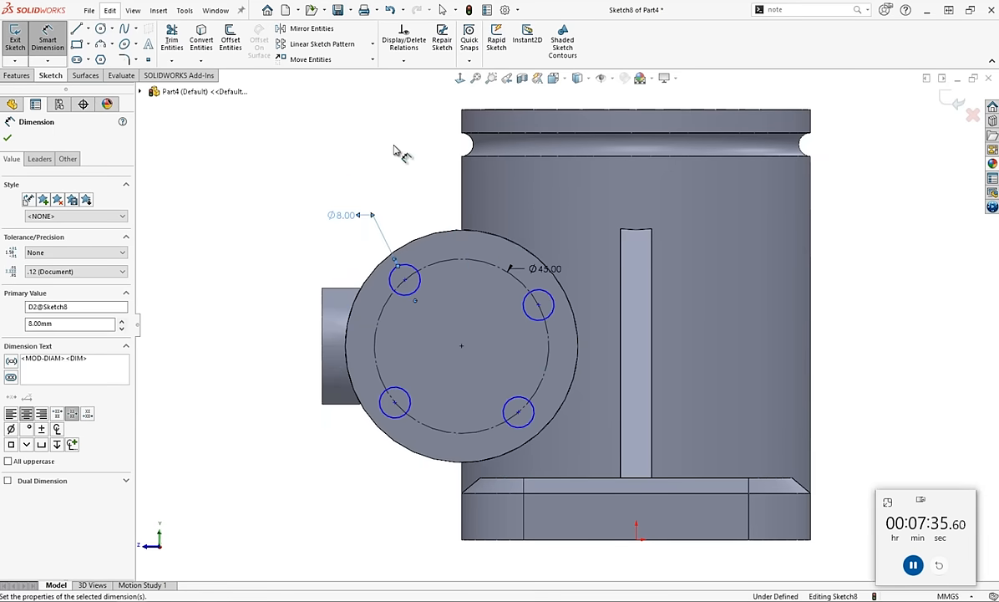
key(Escape)
key(Escape)
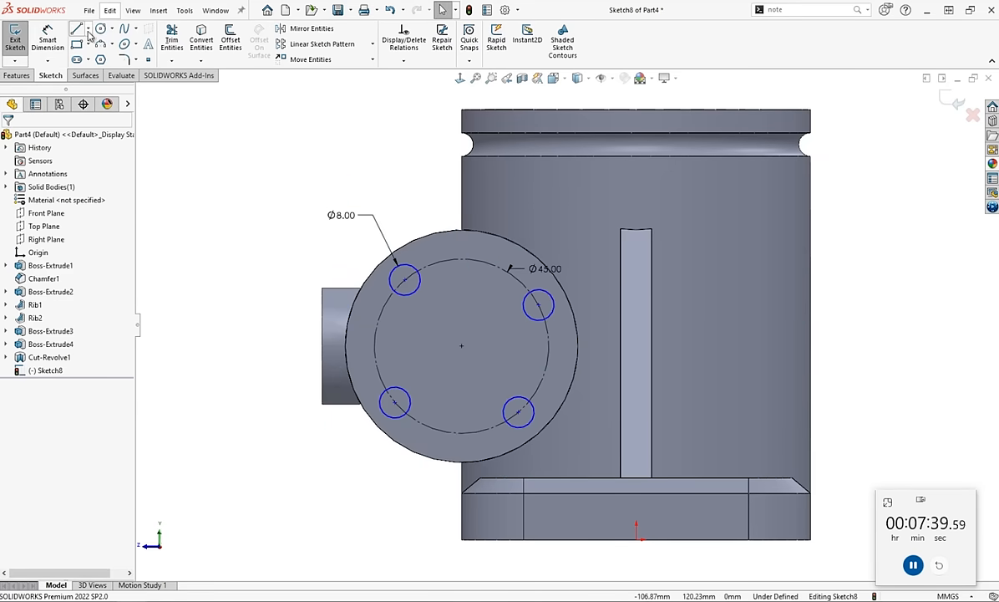
Draw centerlines from the upper-left hole centre to the face centre and on to the lower-right hole centre.
click(88, 30)
click(101, 57)
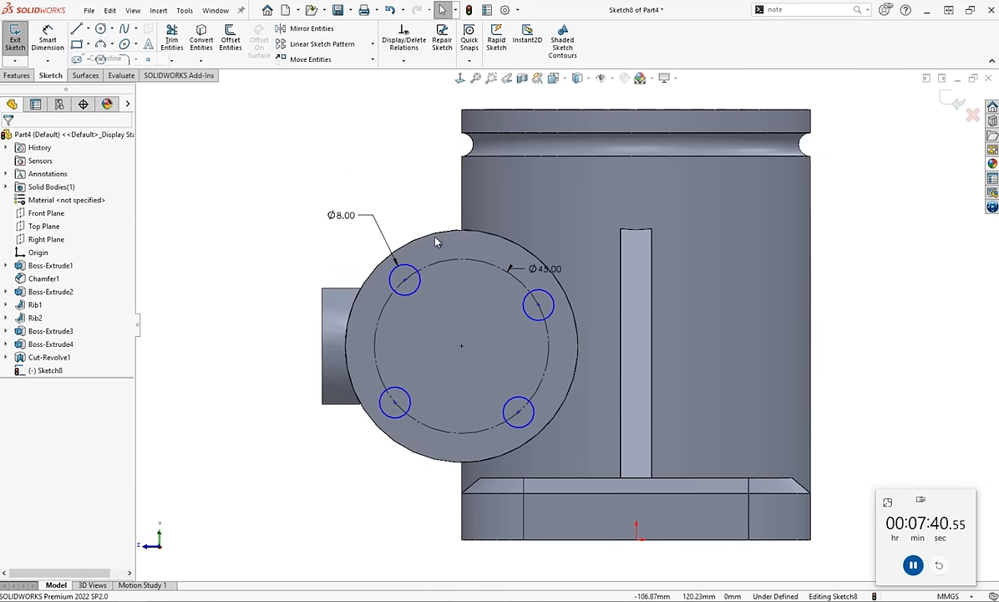
click(405, 280)
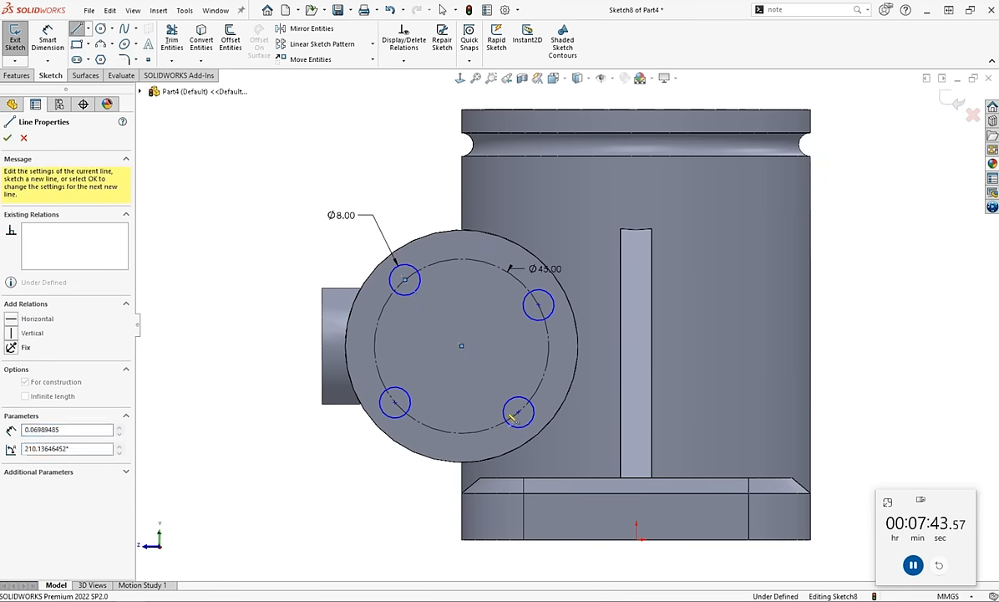
click(518, 412)
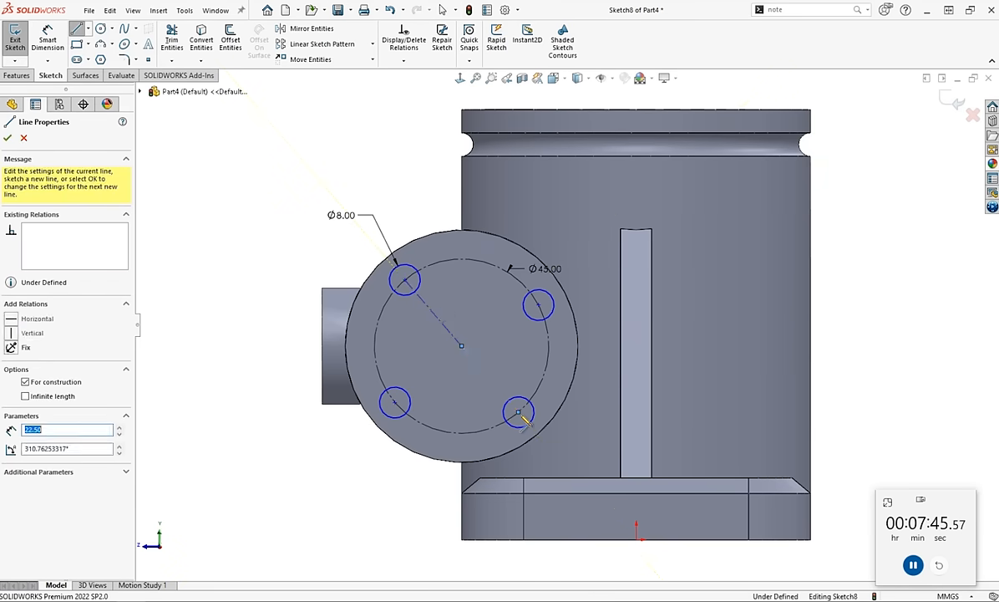
Draw centerlines from the upper-right hole centre to the face centre and on to the lower-left hole centre.
click(83, 33)
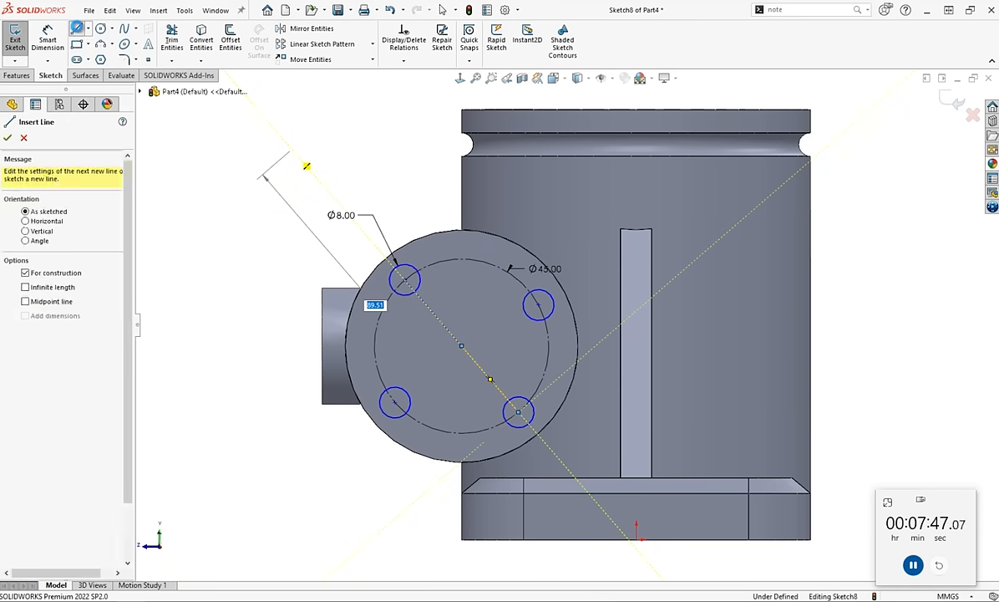
click(88, 29)
click(102, 59)
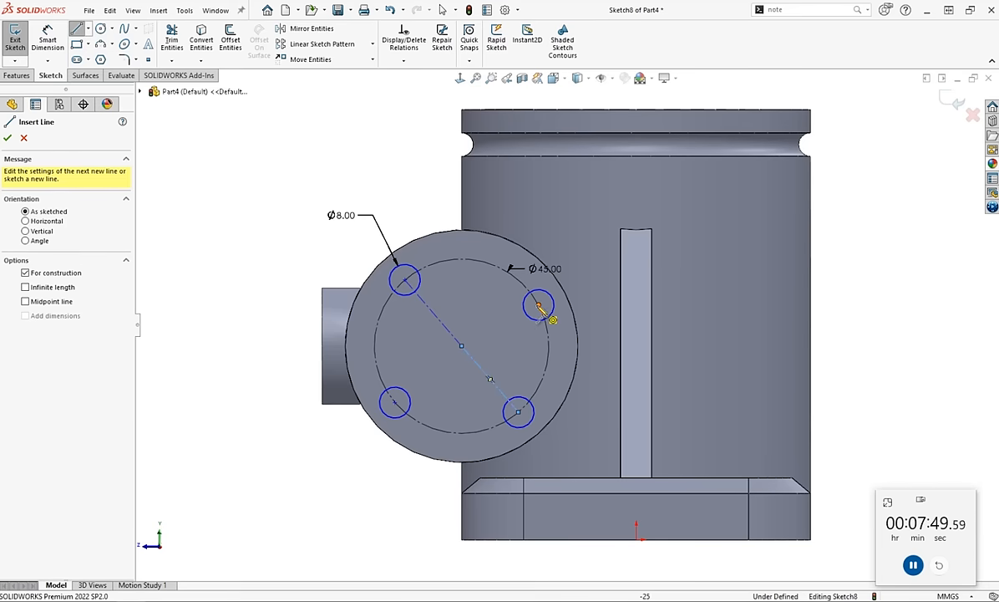
click(539, 305)
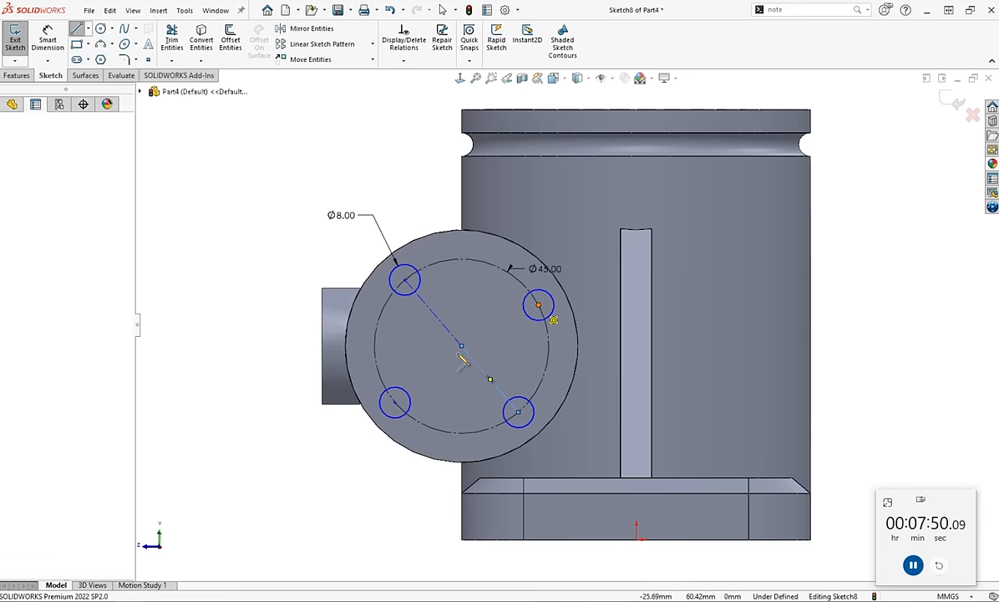
click(462, 346)
click(396, 402)
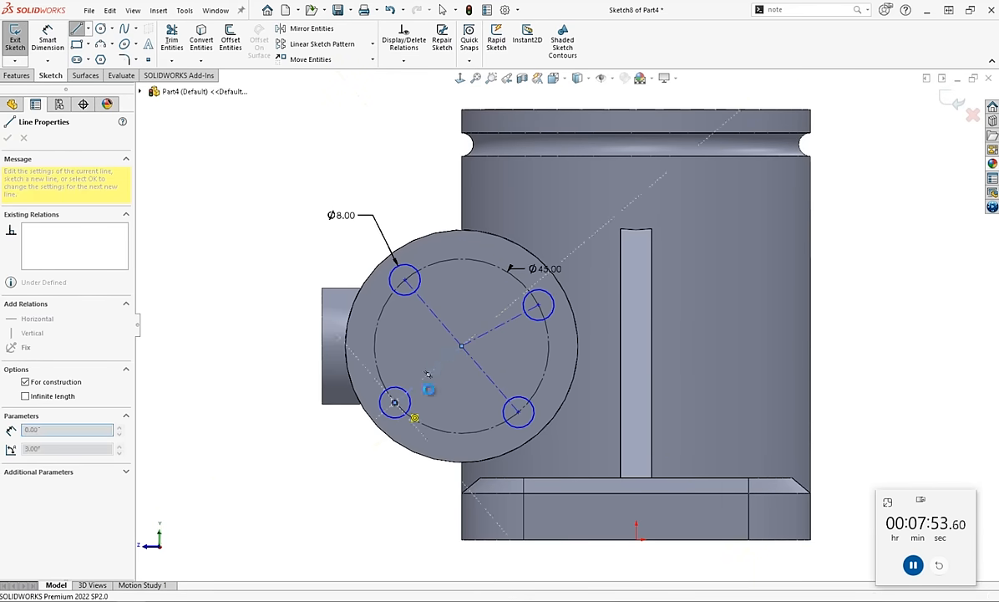
key(Escape)
Add a collinear relation to each opposite pair of centerlines so they form two straight diagonals.
click(487, 377)
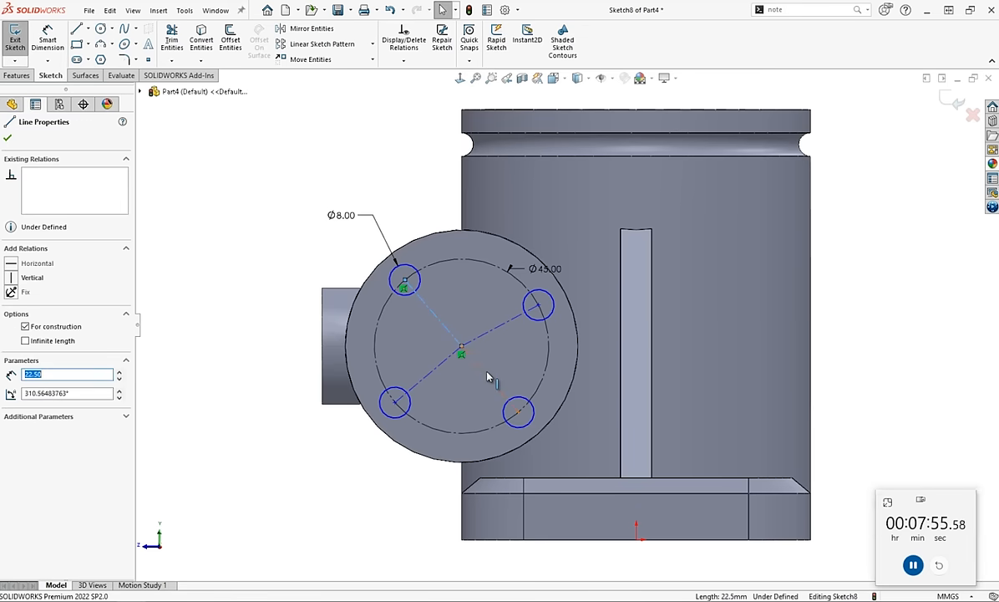
ctrl+click(501, 325)
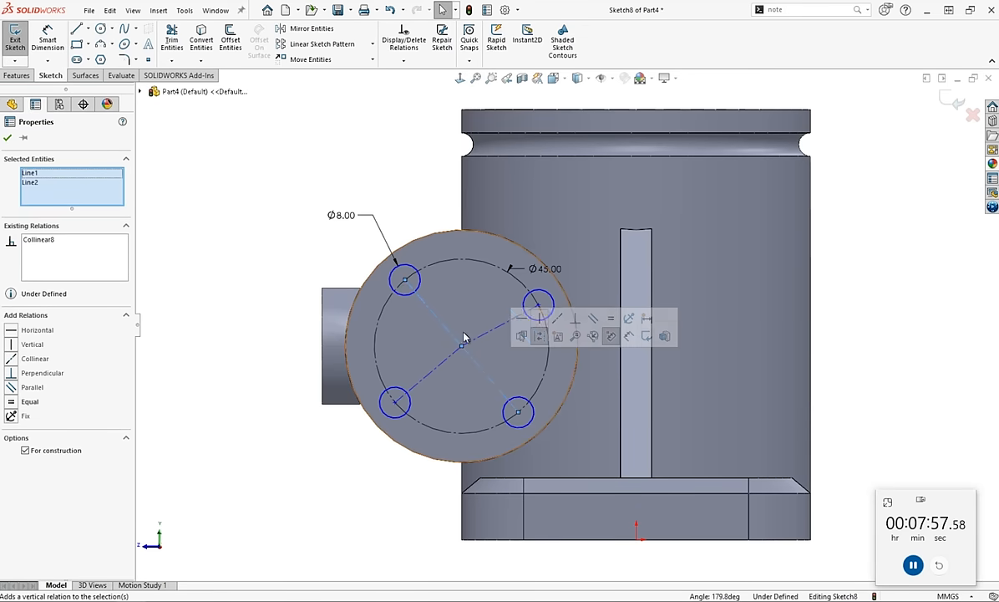
click(434, 378)
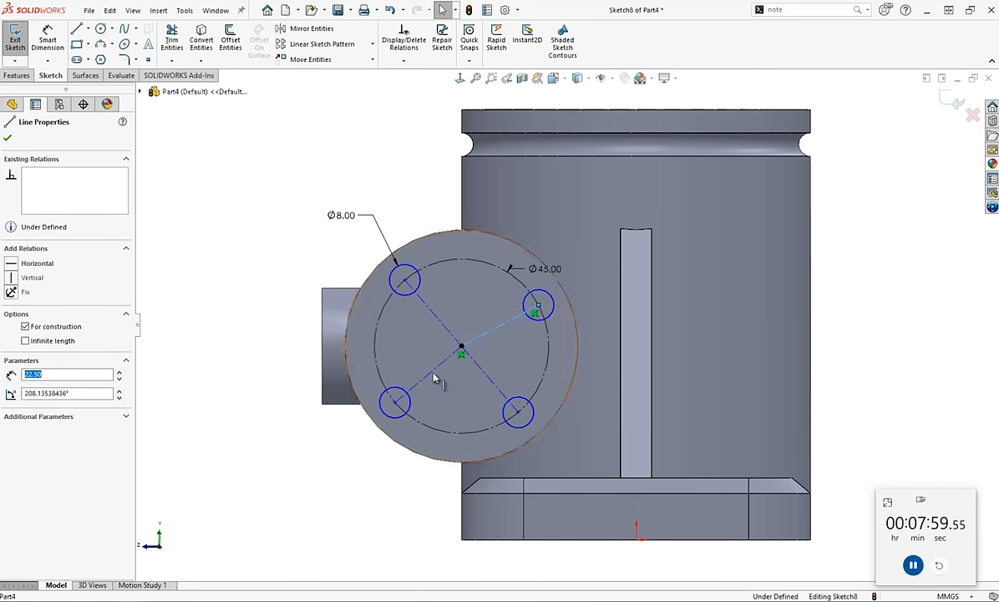
click(435, 368)
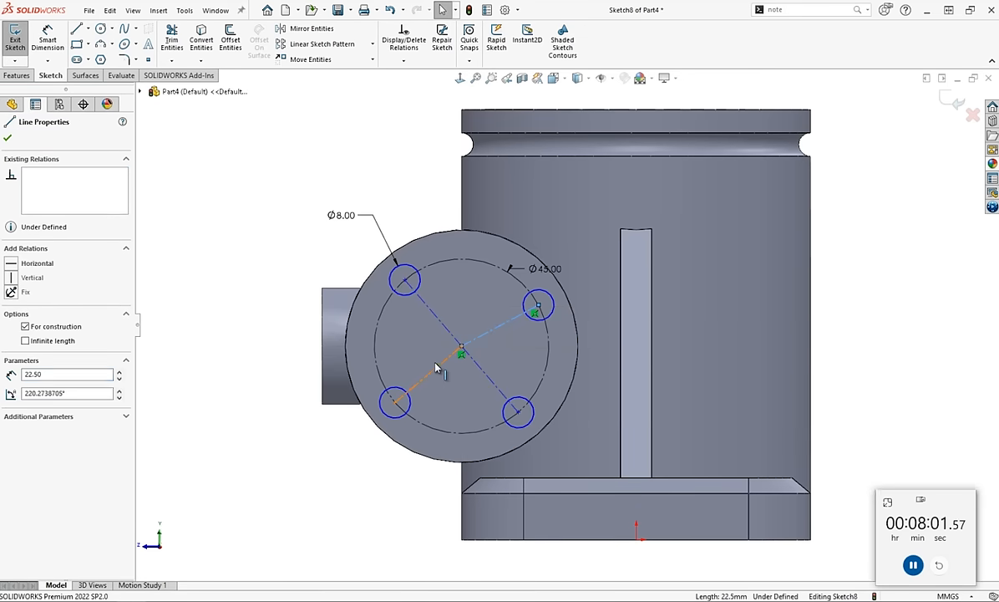
ctrl+click(498, 329)
click(500, 339)
click(289, 228)
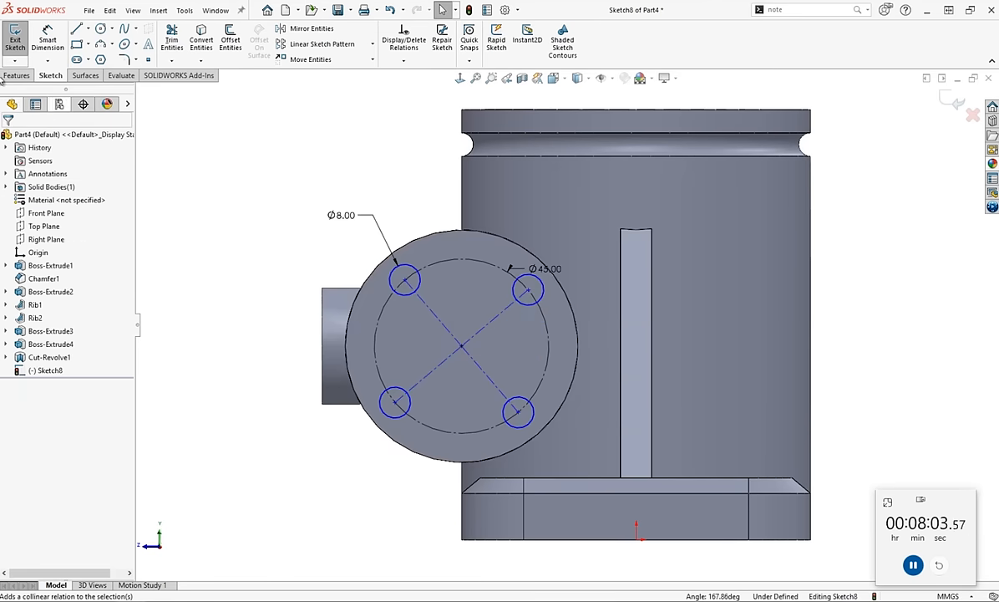
Dimension the upper-left centerline at 45° from the horizontal through the face centre.
click(46, 39)
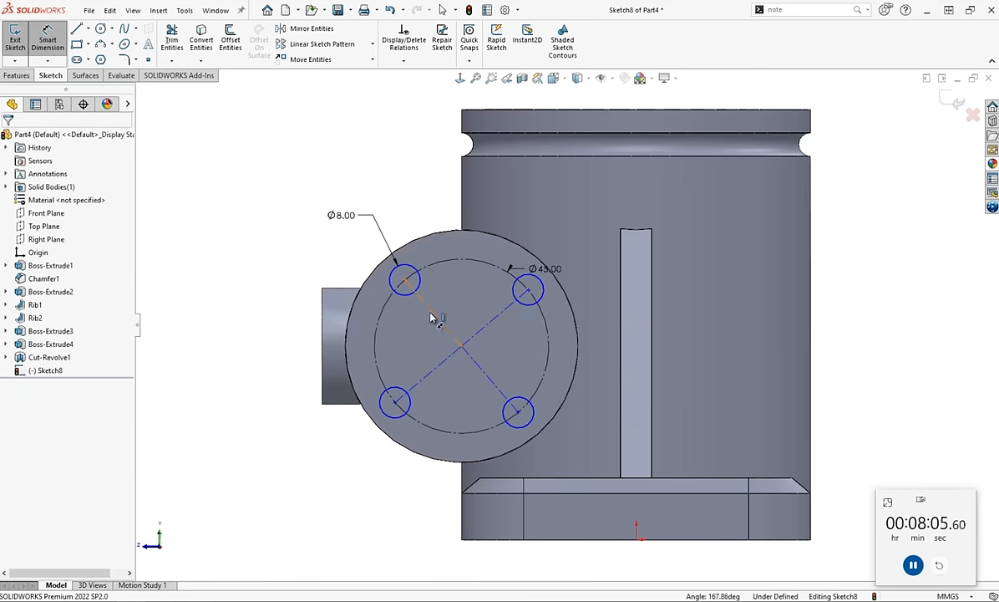
click(461, 346)
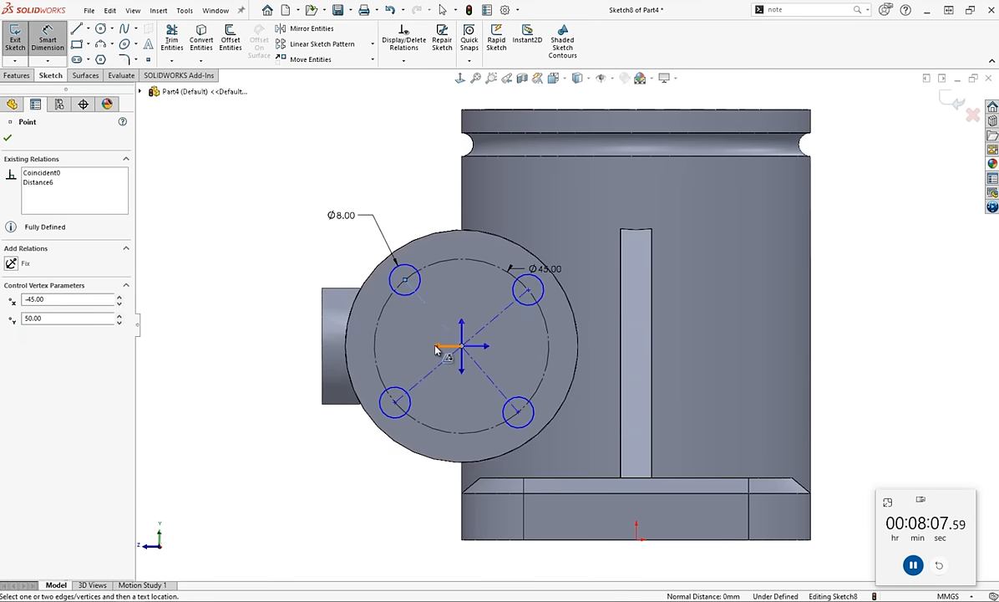
click(435, 346)
click(289, 286)
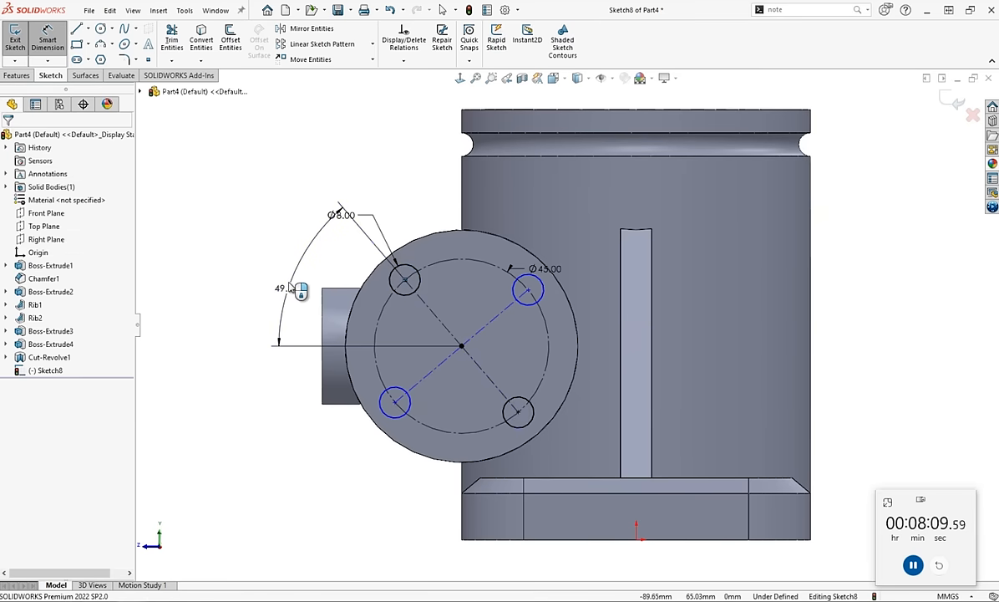
text(45)
key(Return)
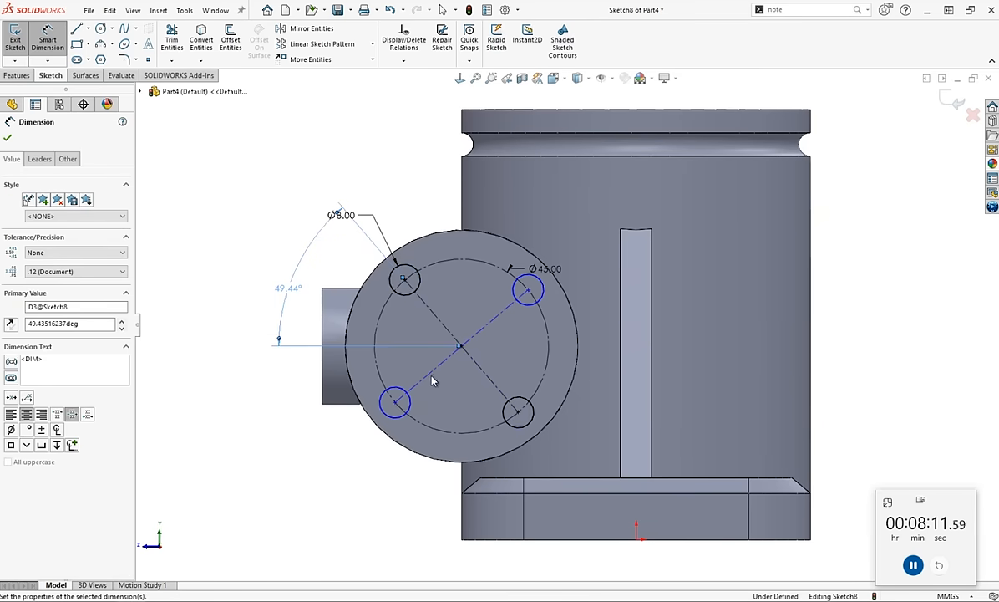
Dimension the lower-left centerline at 45° from the horizontal through the face centre.
click(451, 355)
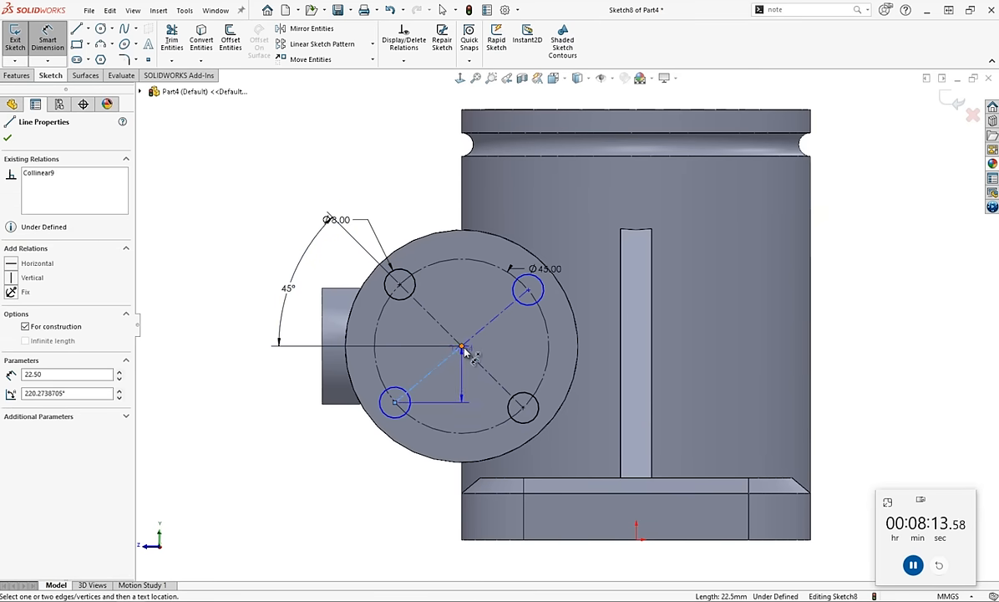
click(462, 347)
click(441, 347)
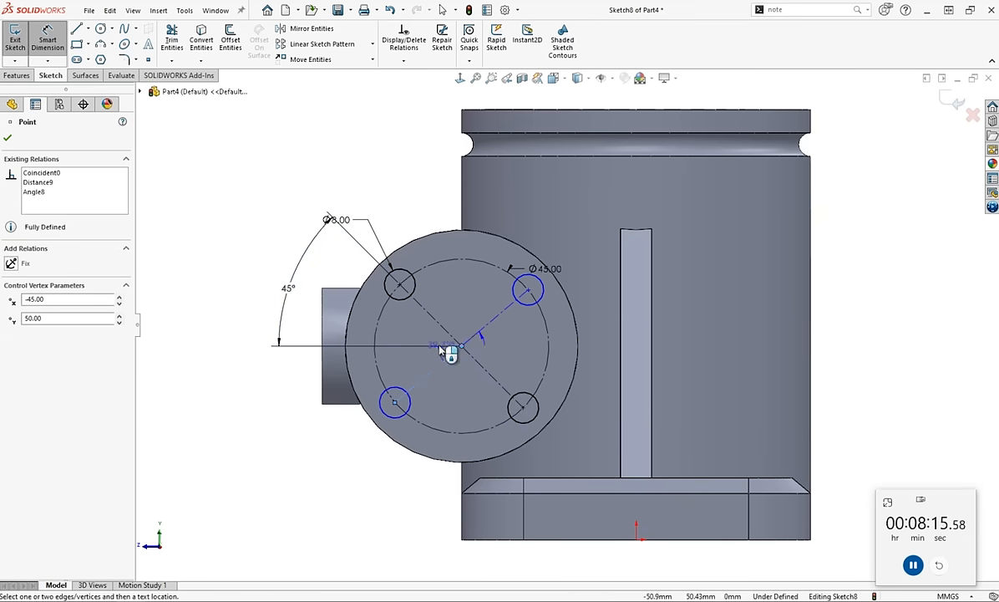
click(291, 394)
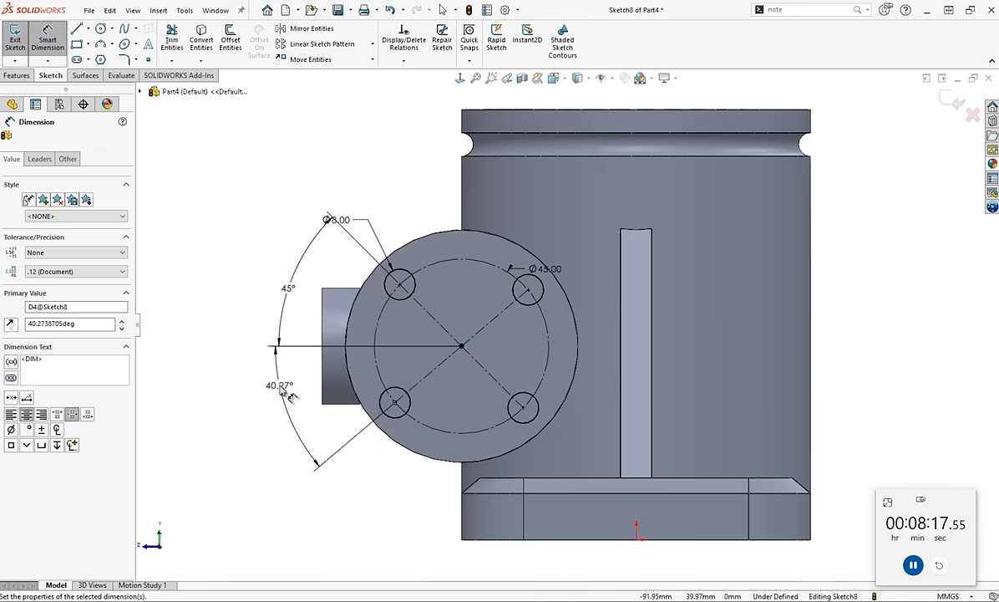
click(203, 368)
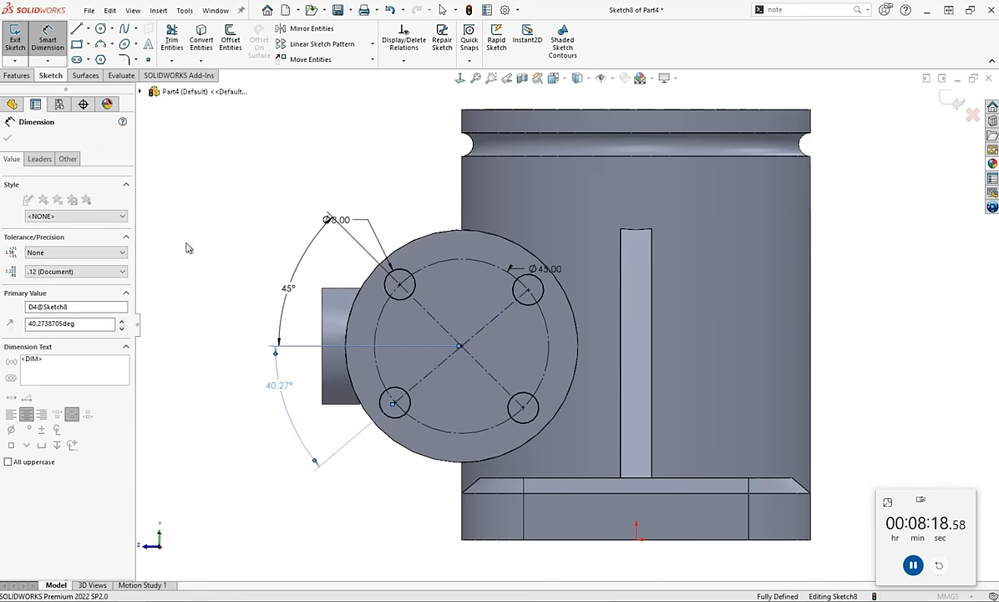
Cut the four 8 mm holes into the horizontal cylinder's end face with a blind extruded cut 22 mm deep.
click(12, 75)
click(174, 40)
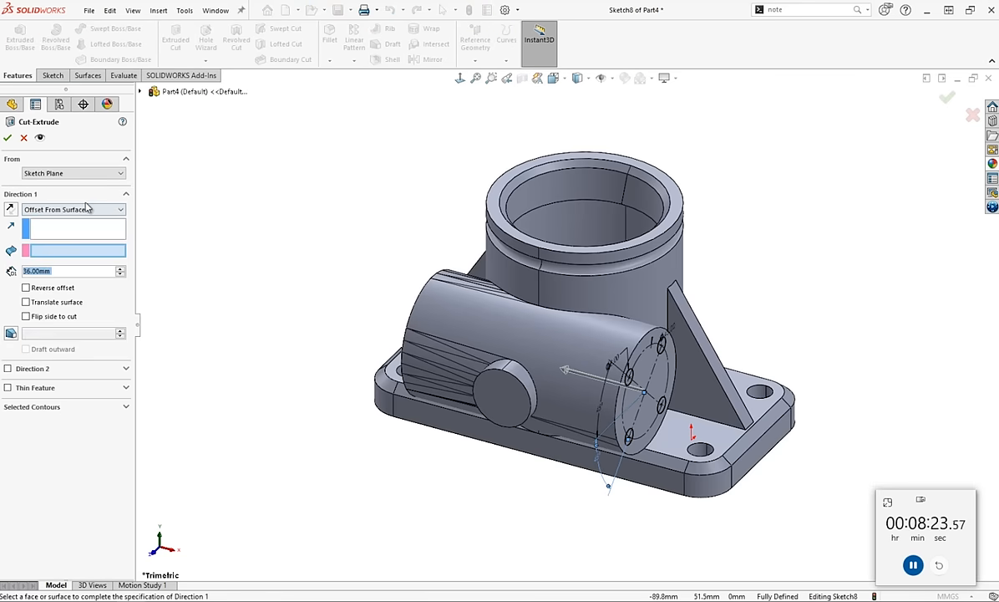
click(90, 210)
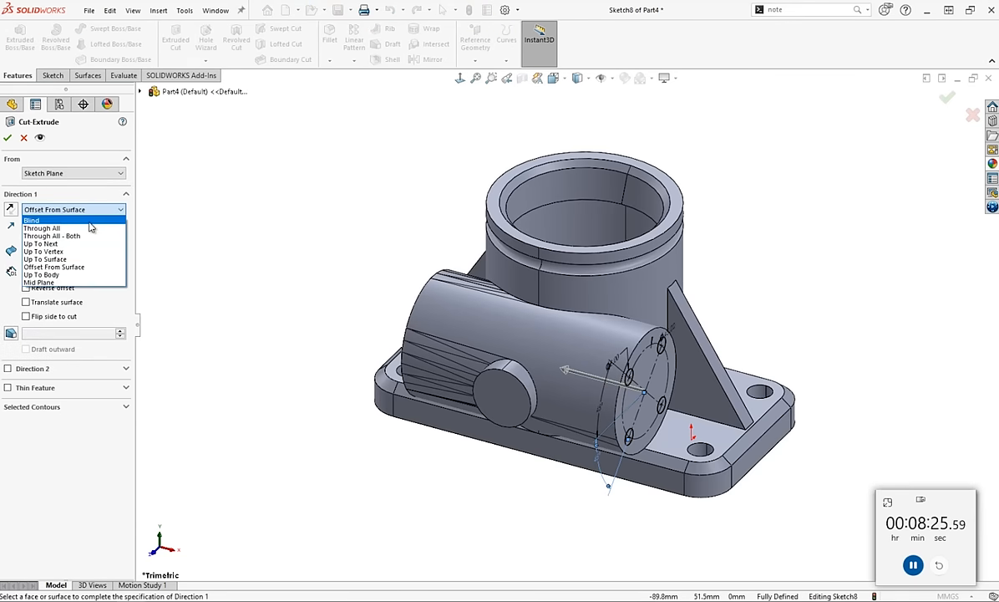
click(93, 225)
text(22)
key(Return)
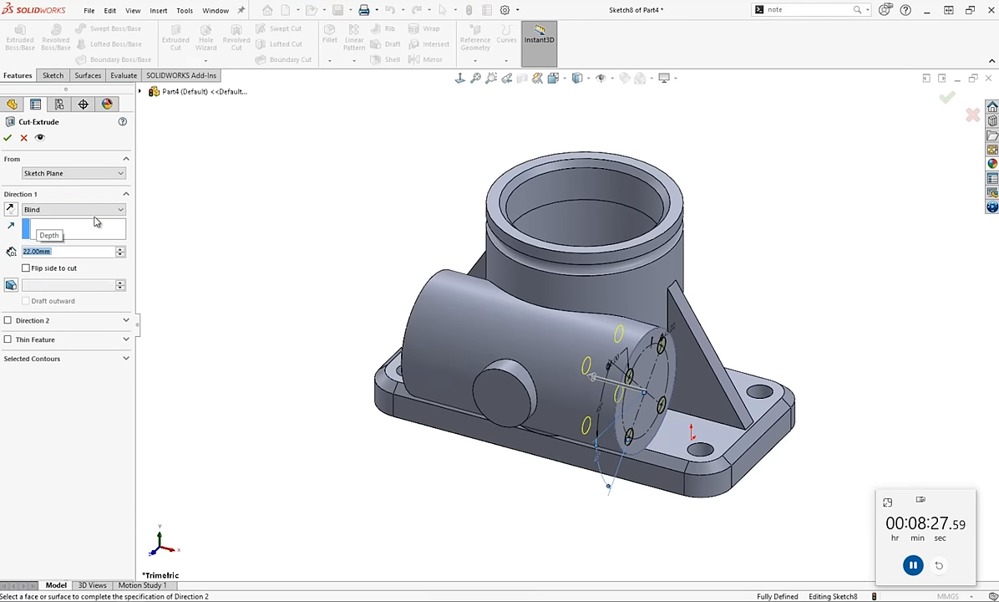
key(Return)
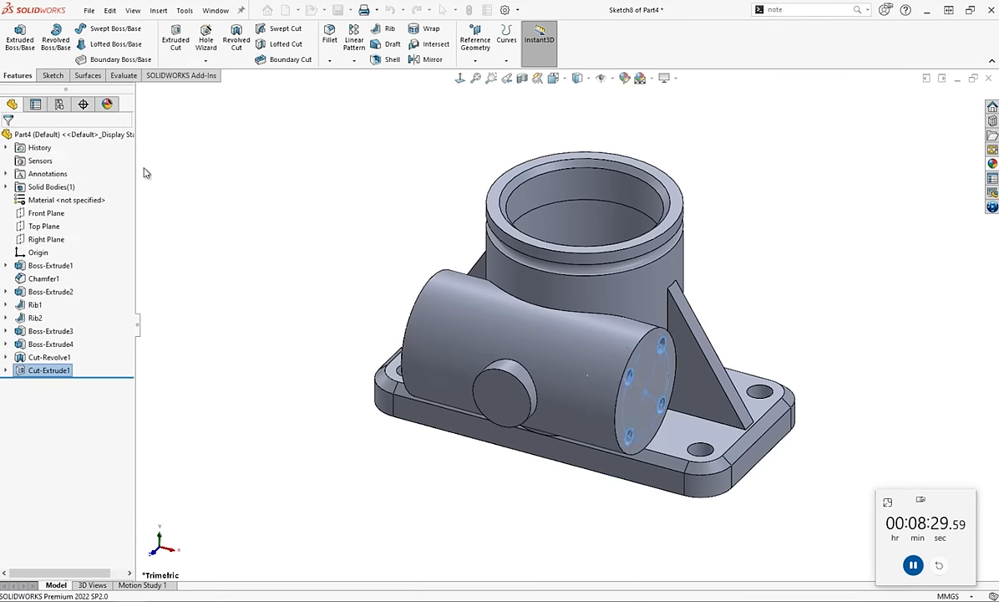
Mirror the four-hole cut about the Right Plane onto the horizontal cylinder's opposite end.
click(354, 61)
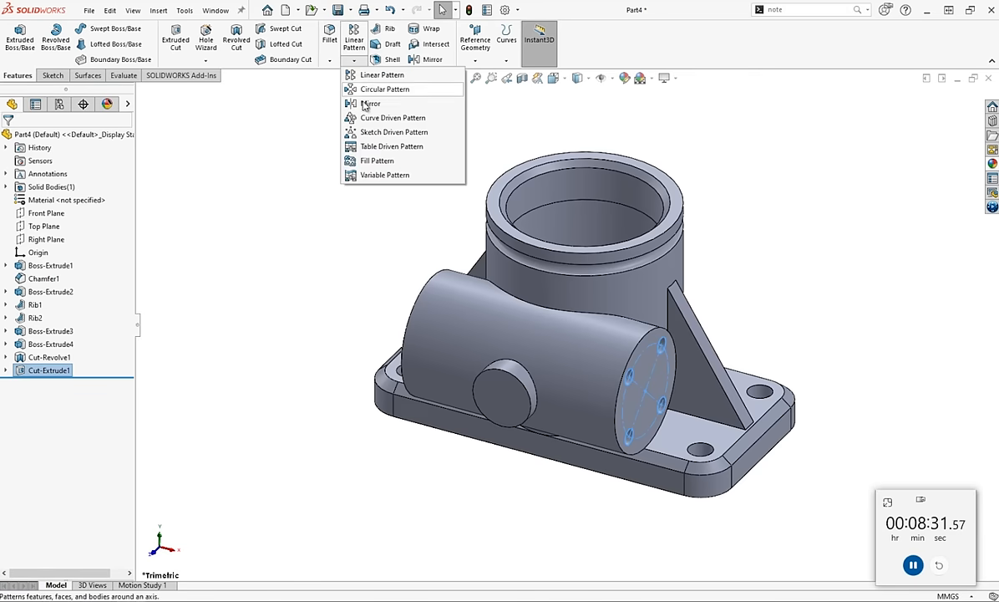
click(359, 104)
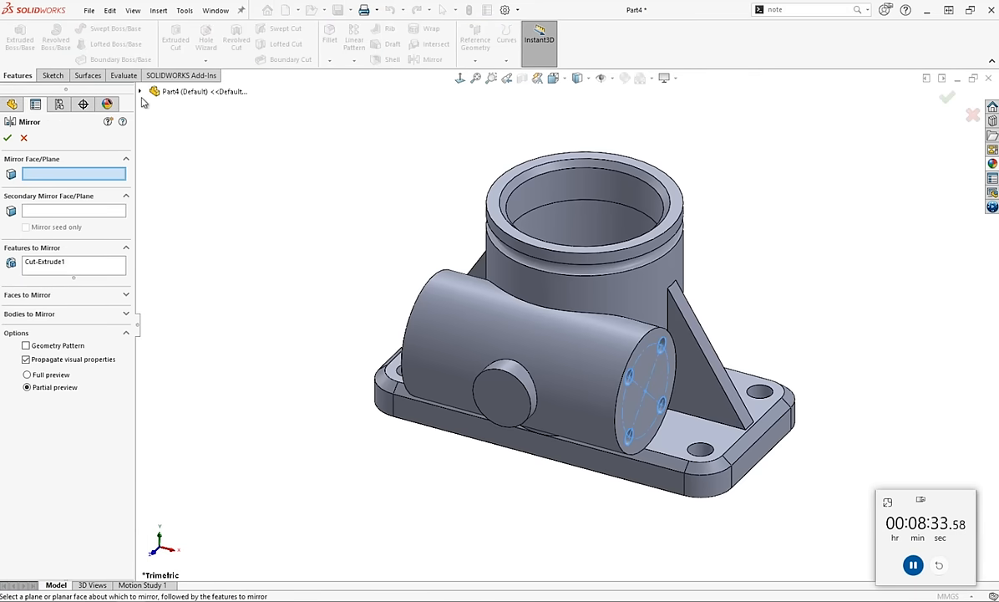
click(139, 91)
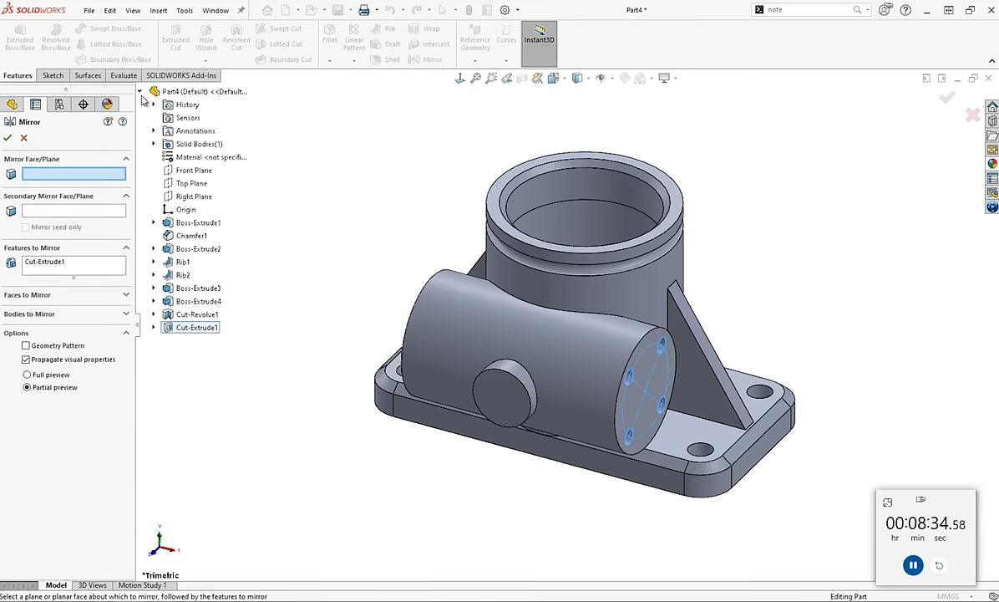
click(194, 198)
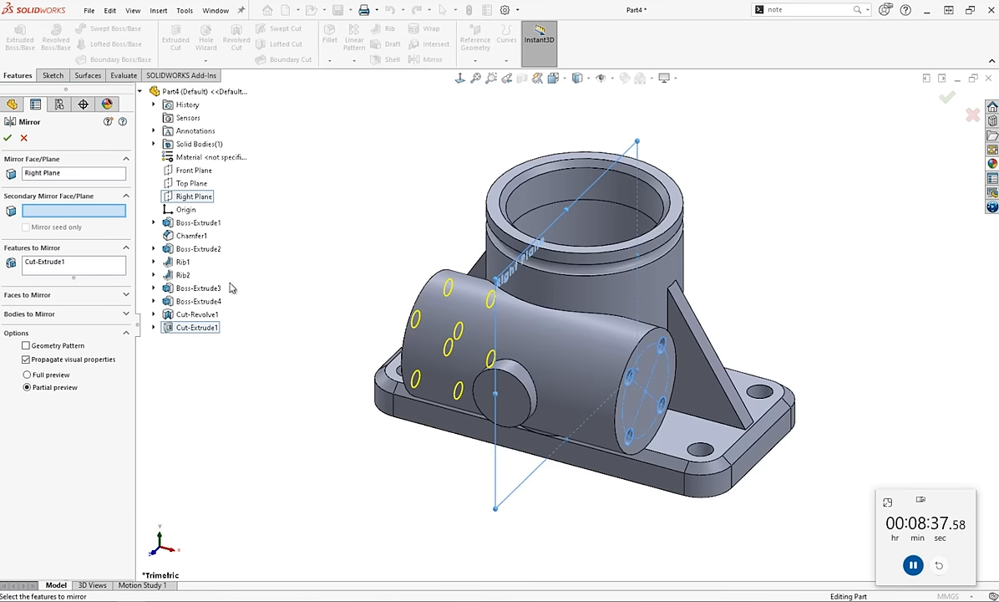
click(6, 139)
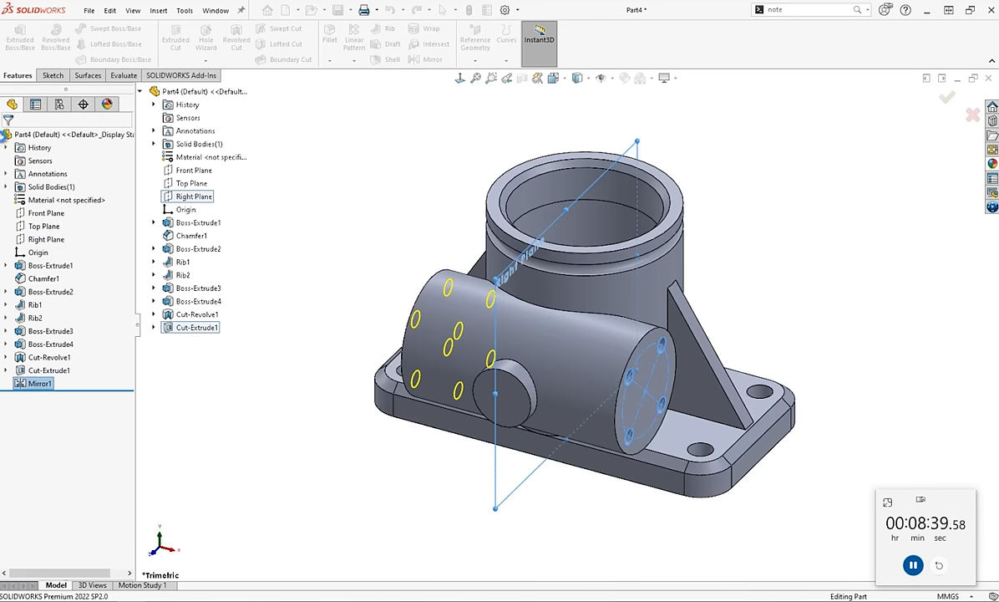
Sketch a 30 mm diameter circle centred on the horizontal cylinder's holed end face.
click(643, 380)
click(695, 350)
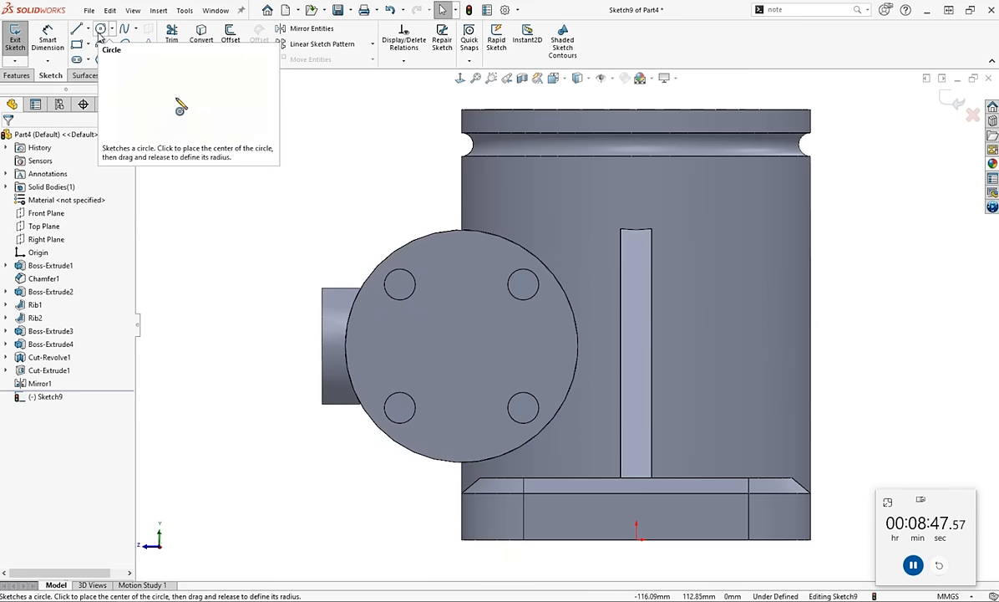
click(100, 30)
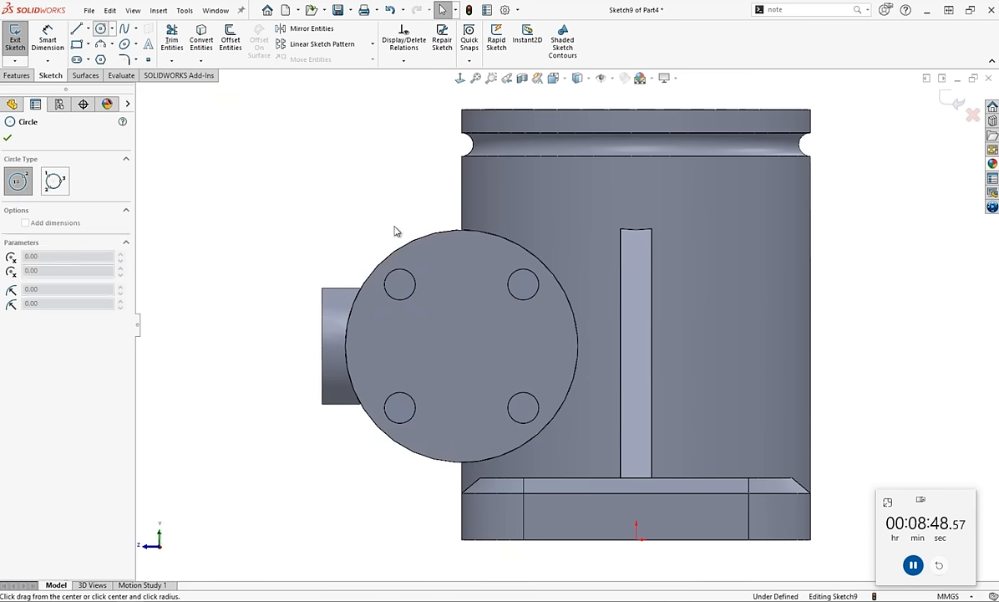
click(461, 345)
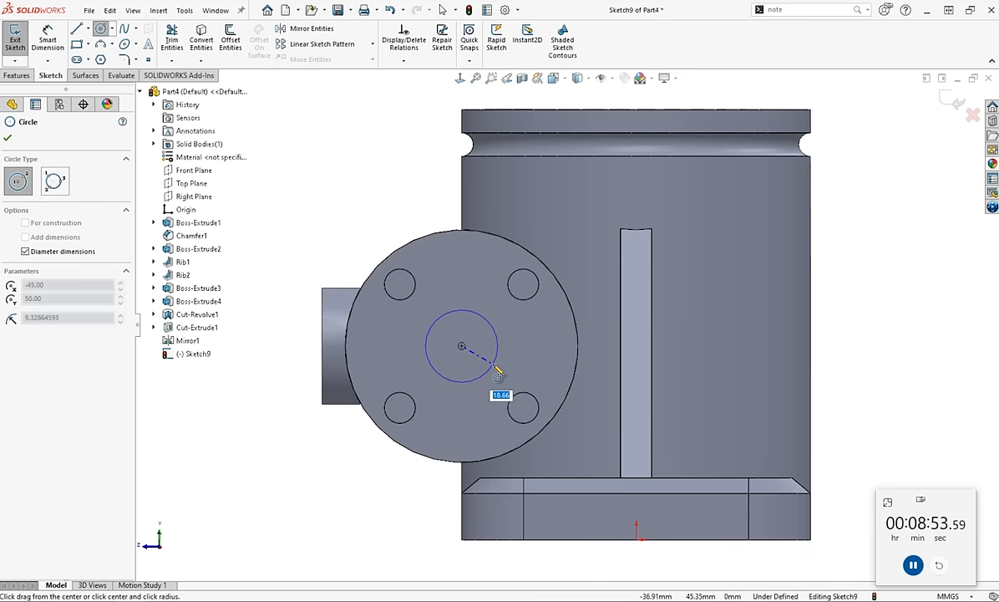
text(30)
key(Return)
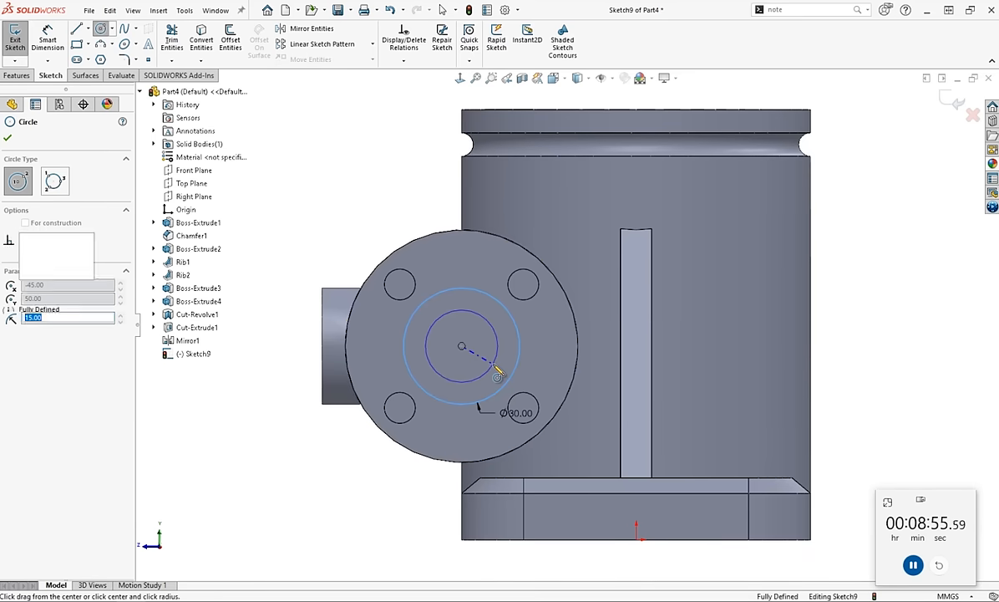
Cut the 30 mm circle through all of the horizontal cylinder.
click(17, 75)
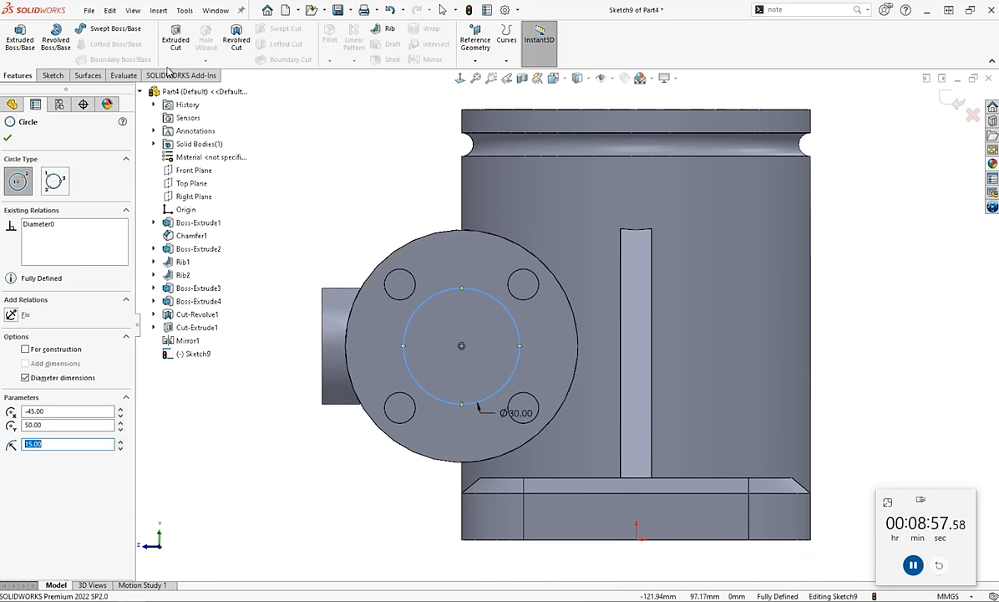
click(176, 42)
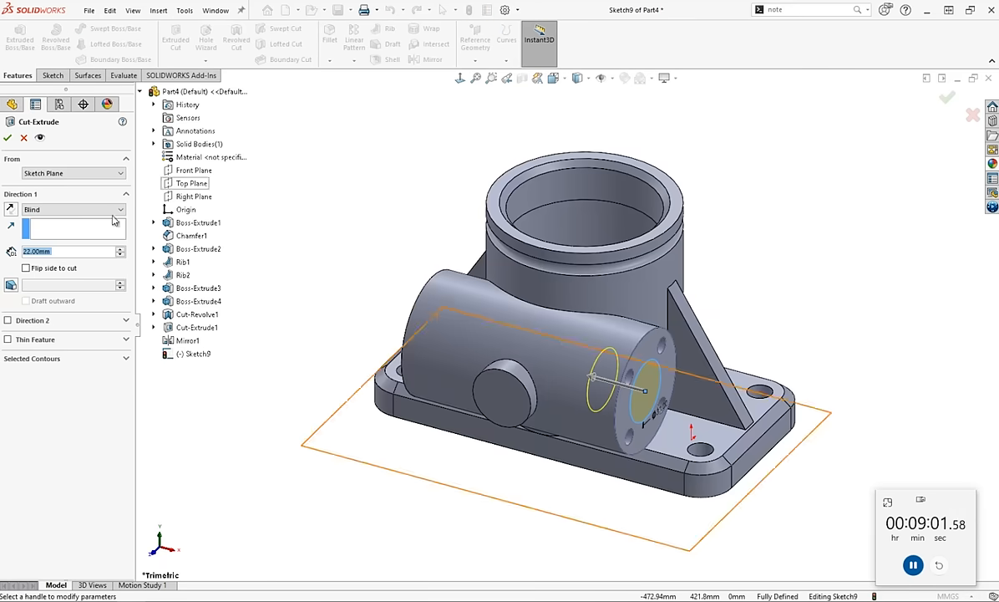
click(74, 210)
click(81, 230)
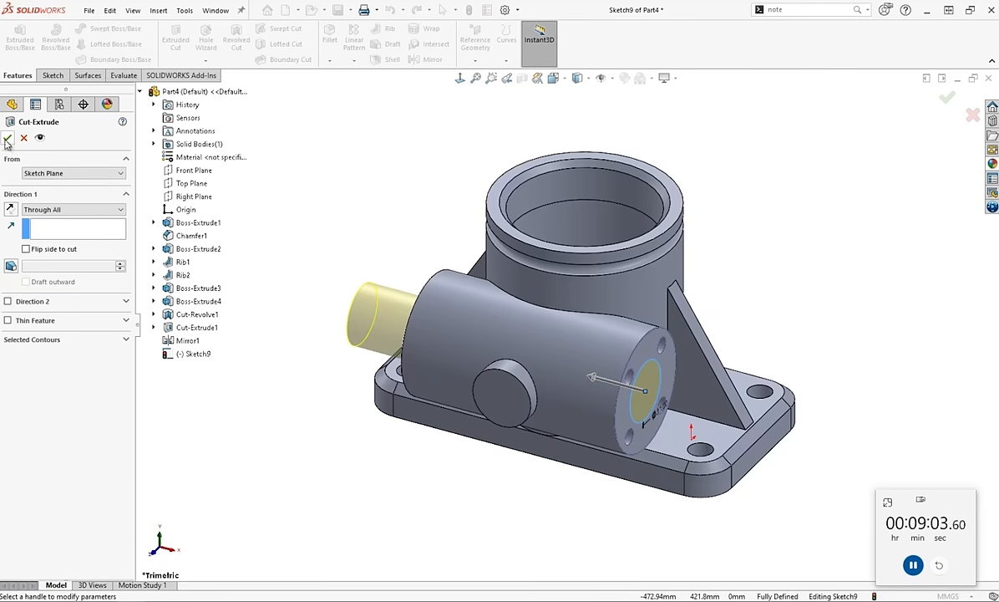
key(Return)
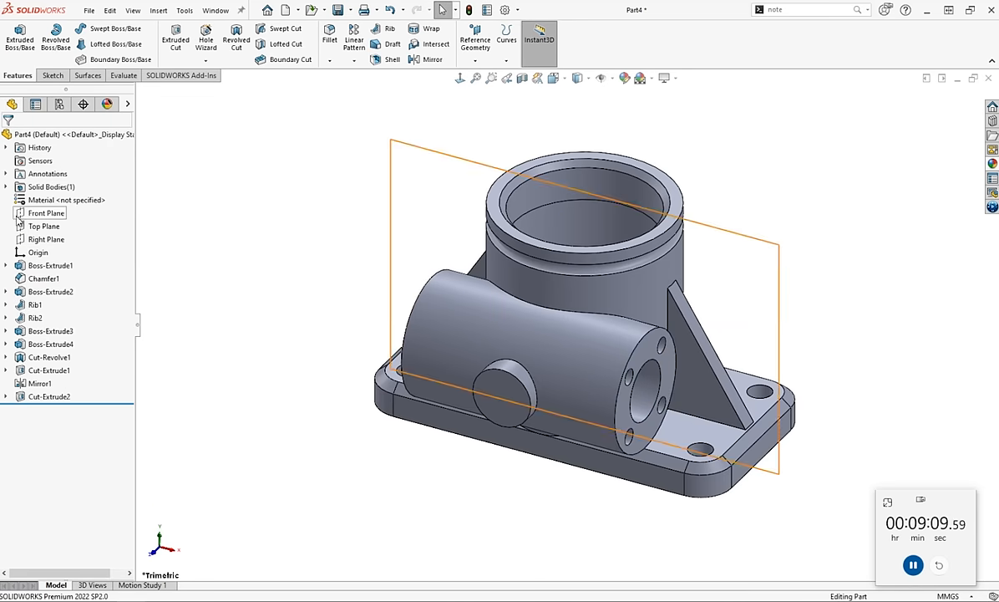
Sketch a 45 mm diameter circle on the Right Plane, concentric with the horizontal cylinder's bore.
click(38, 240)
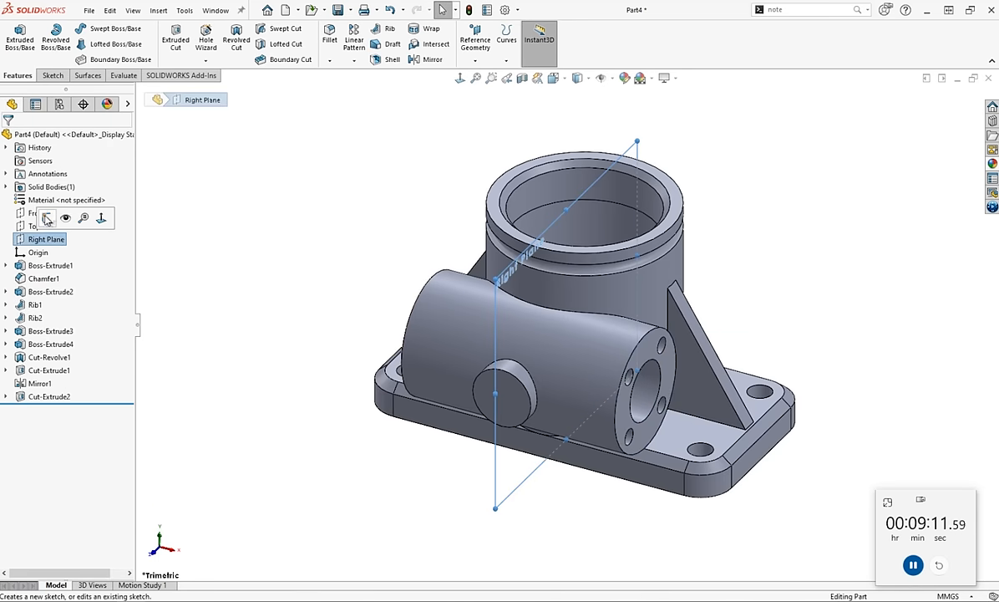
click(43, 205)
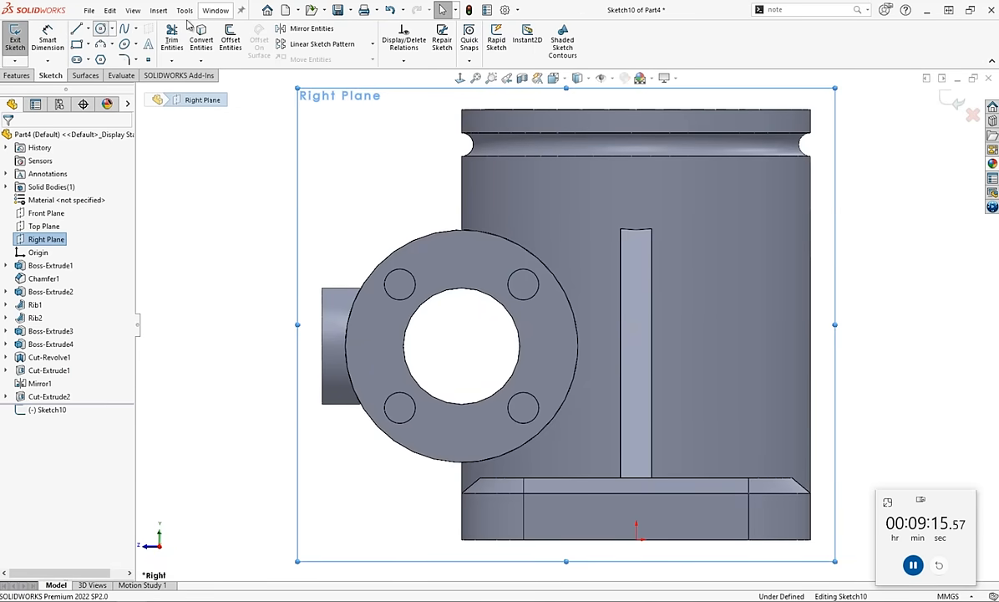
click(101, 30)
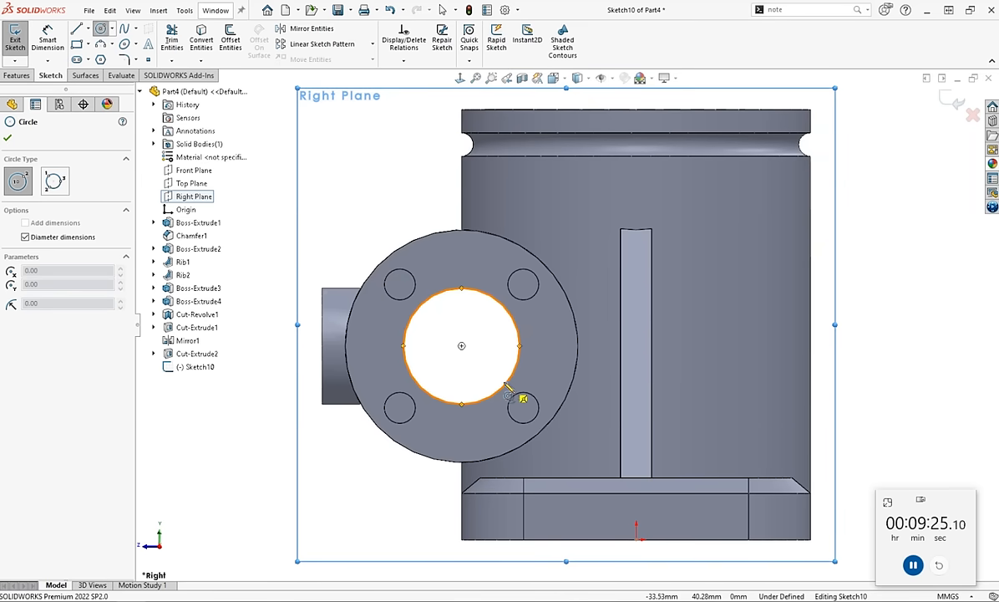
click(461, 345)
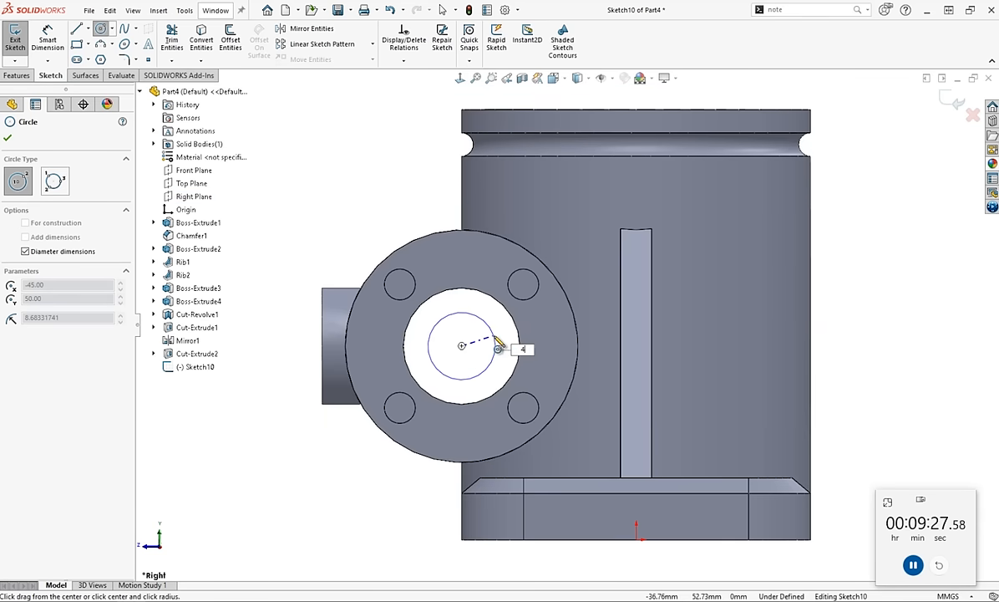
text(45)
key(Return)
key(Escape)
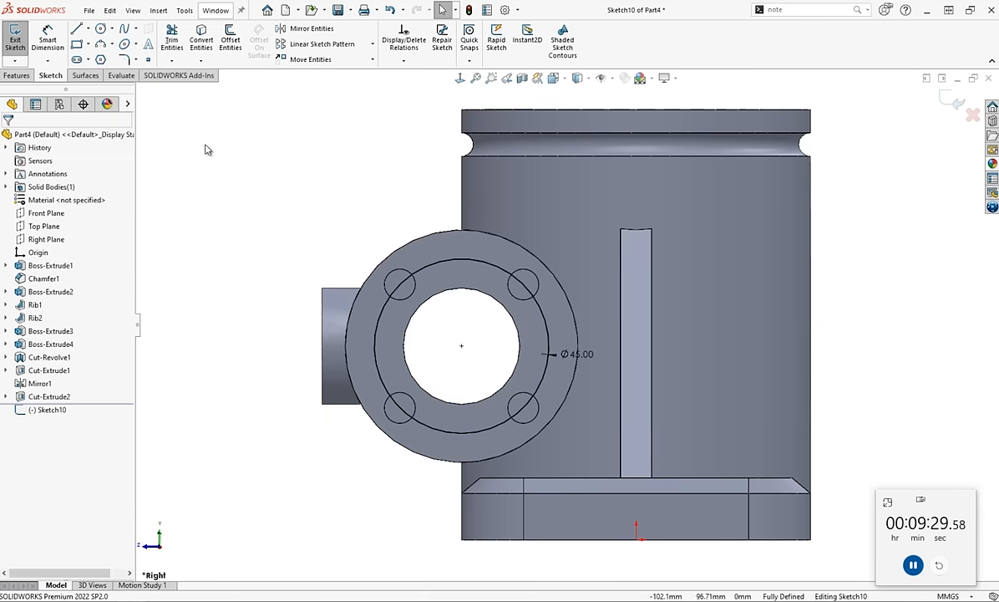
Cut the 45 mm circle inside the horizontal cylinder as a mid-plane extruded cut 50 mm long.
click(19, 76)
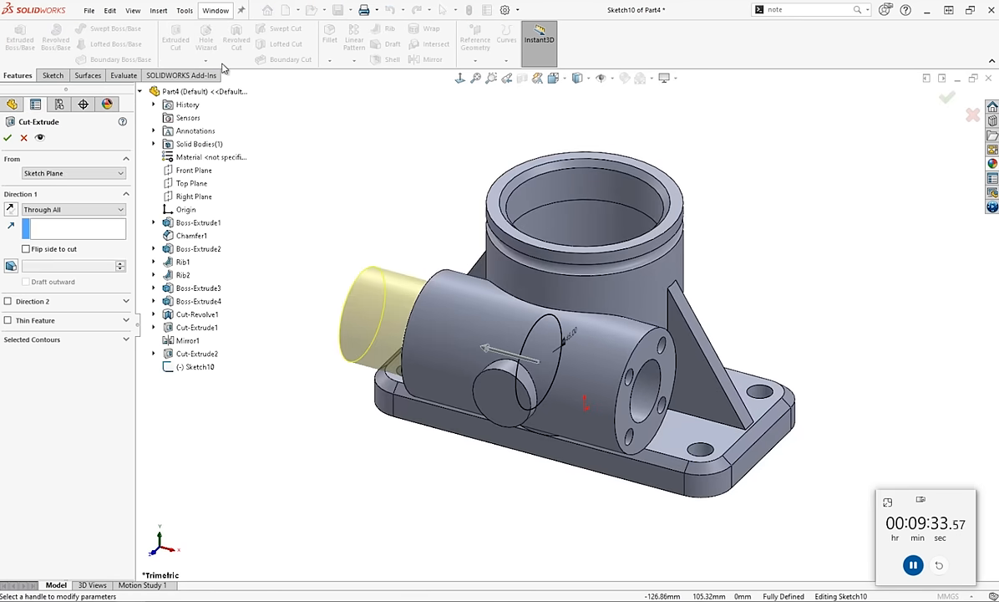
click(117, 210)
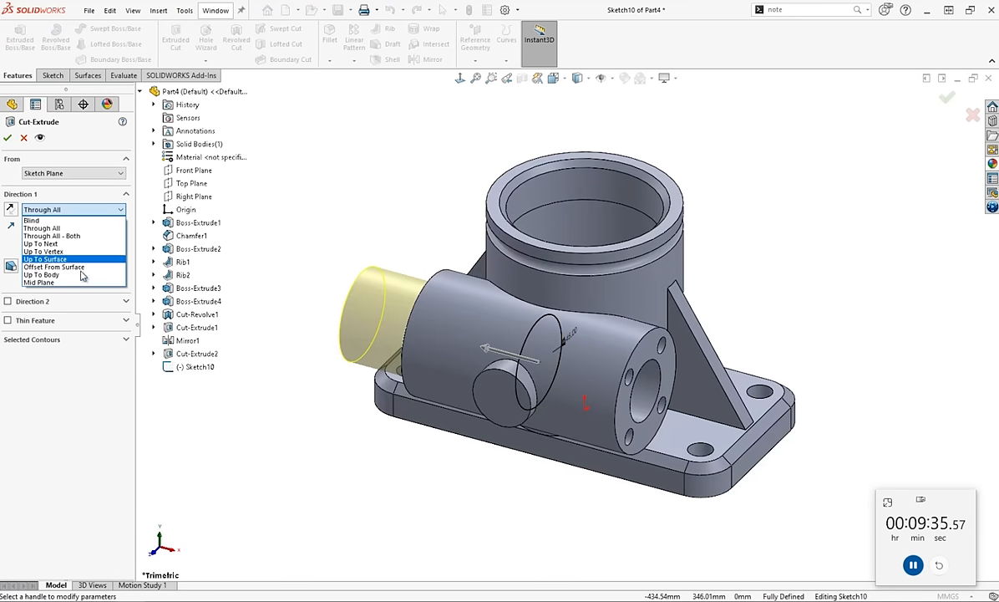
click(83, 284)
text(50)
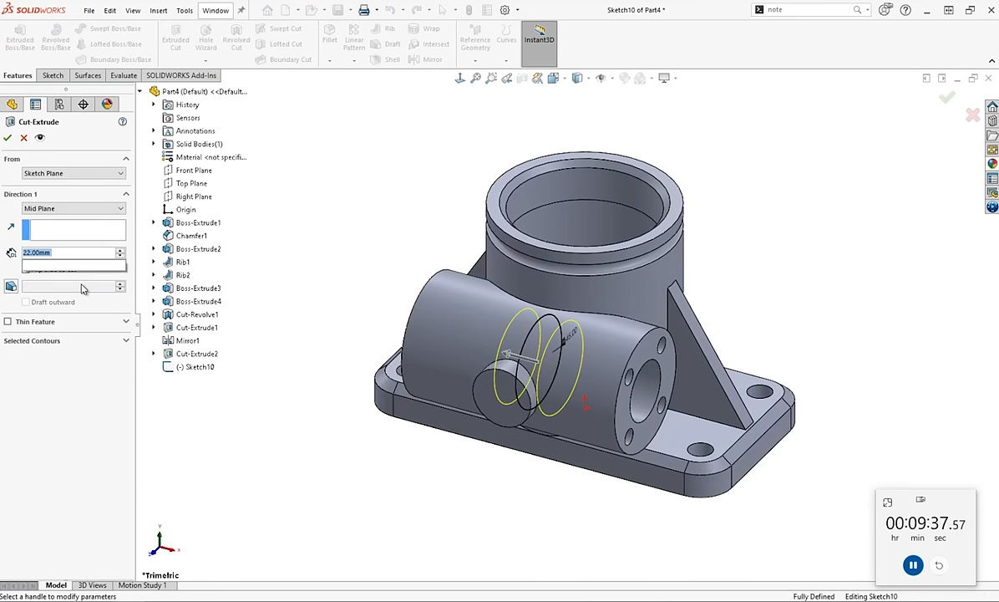
key(Return)
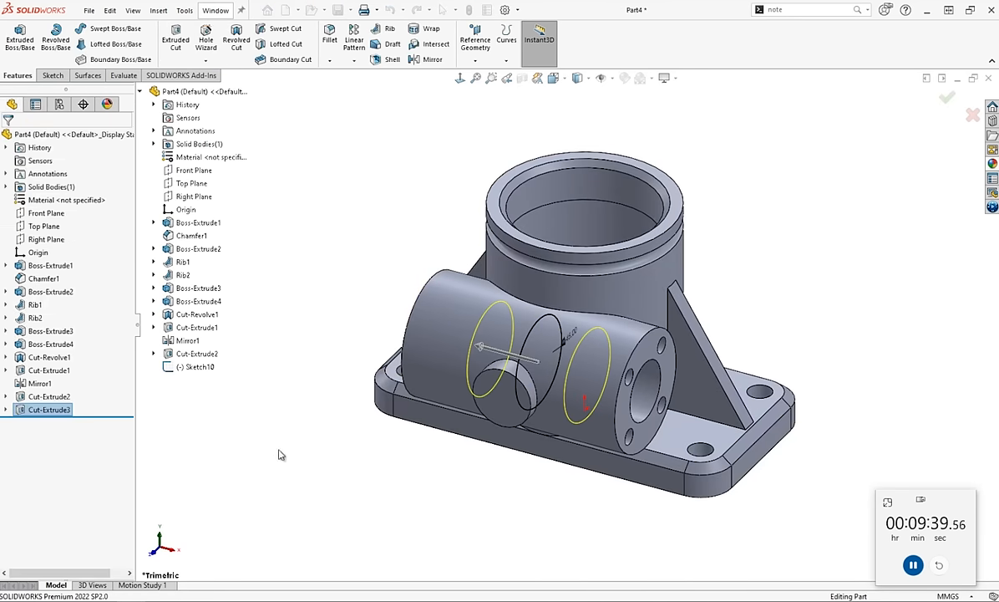
Sketch a 10 mm diameter circle centred on the end face of the small cylinder projecting from the horizontal one.
click(501, 407)
click(531, 349)
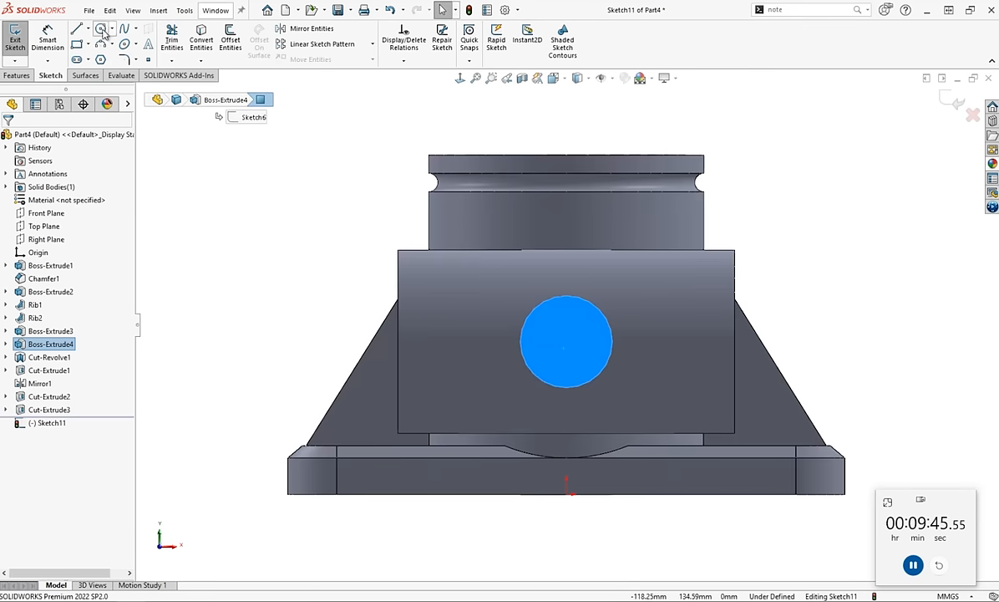
key(c)
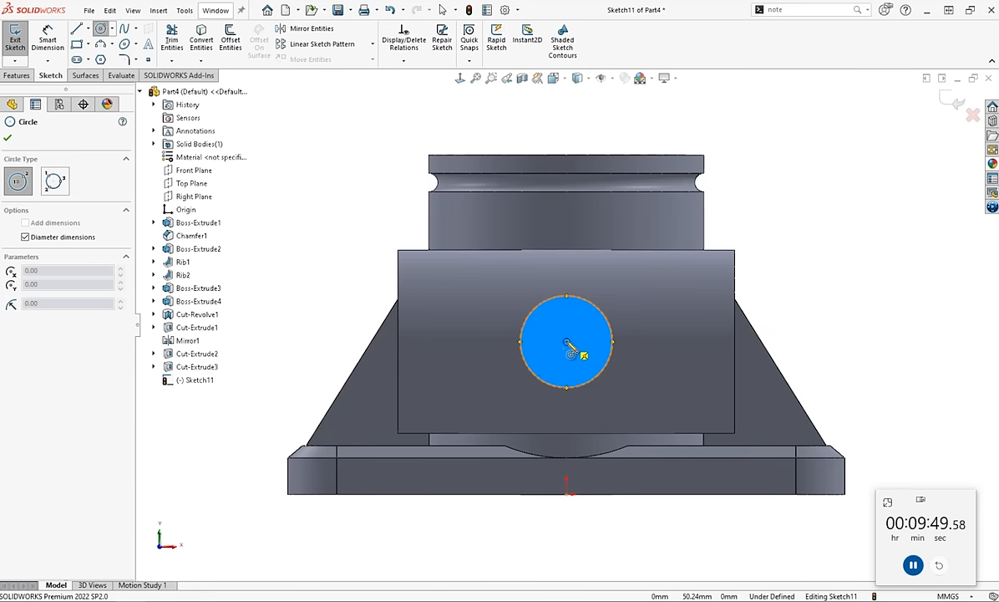
click(567, 342)
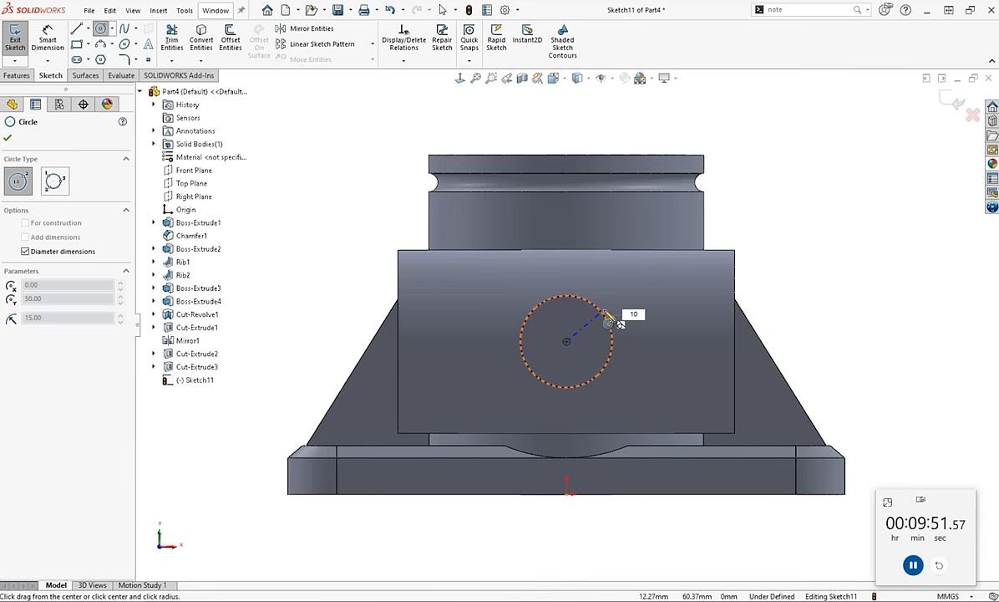
click(607, 315)
key(Escape)
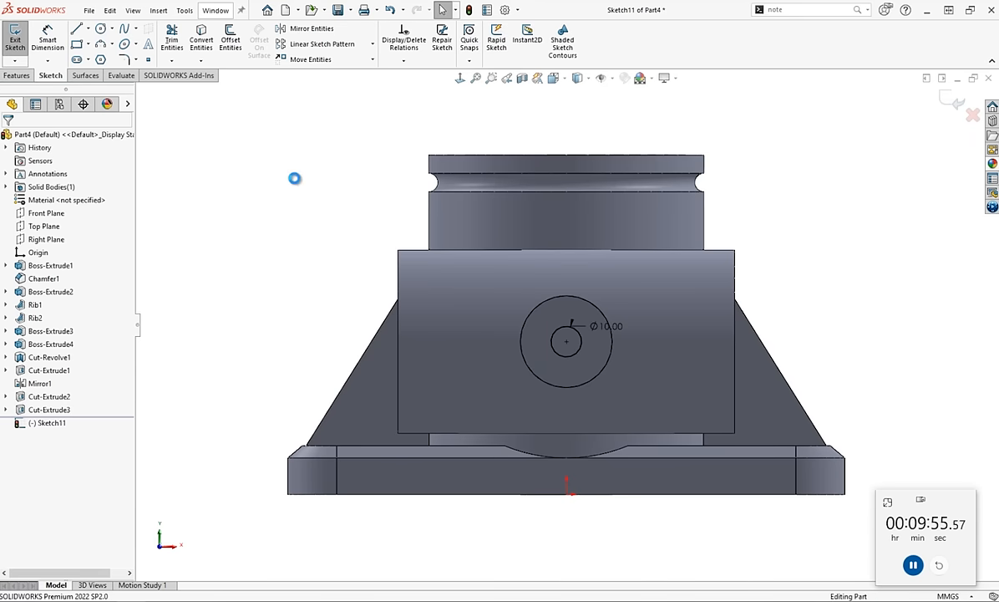
Cut the 10 mm circle with an extruded cut up to the inner bore surface of the vertical cylinder.
key(ctrl+7)
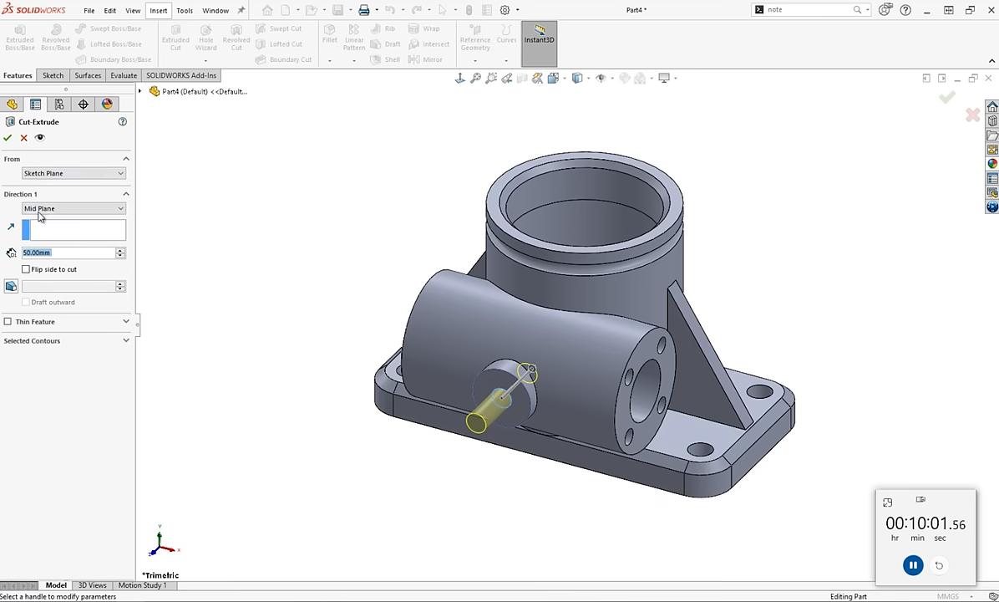
click(38, 210)
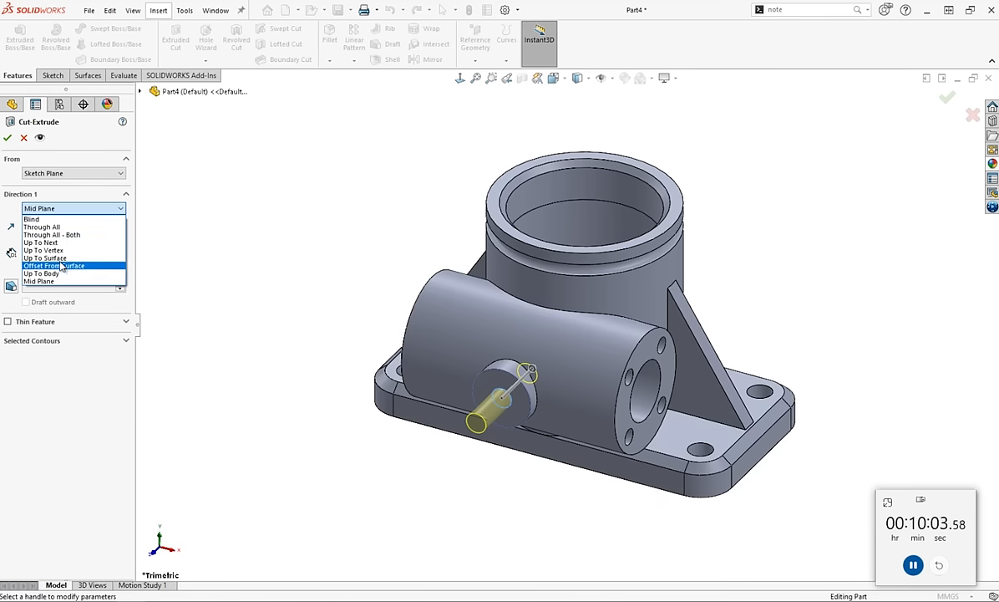
click(44, 258)
click(549, 209)
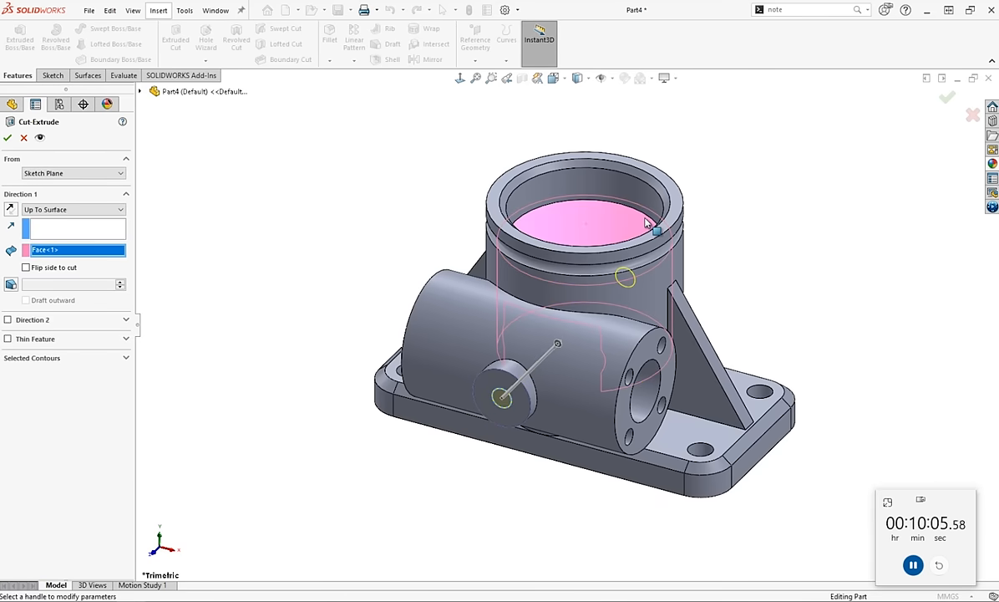
key(Return)
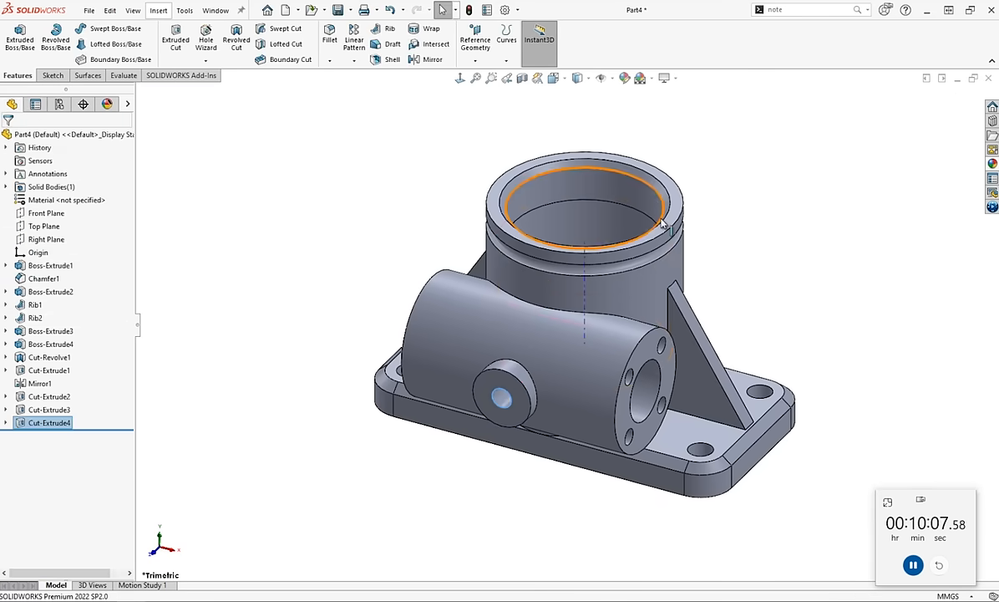
click(238, 452)
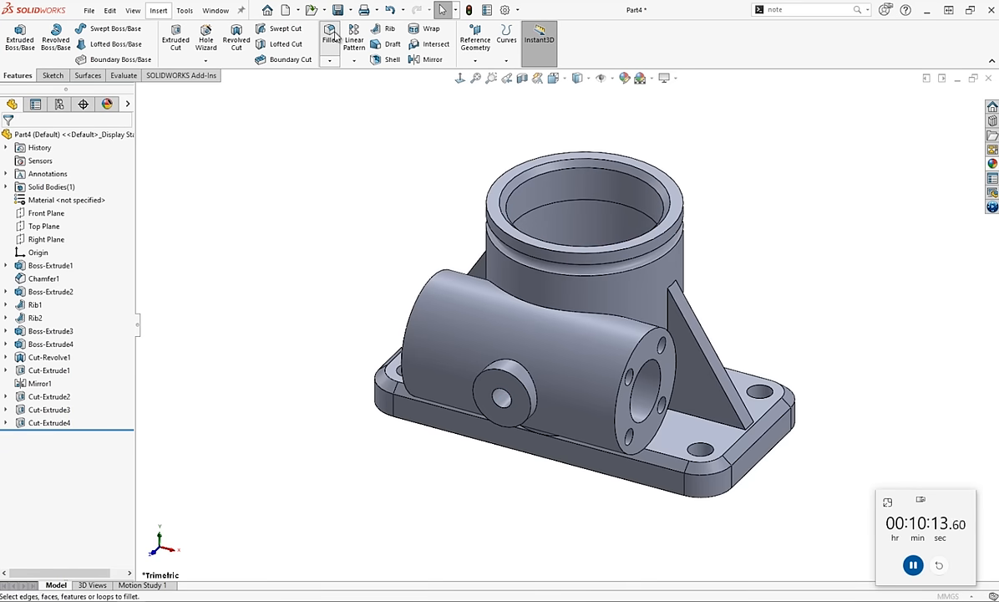
Fillet the small front cylinder's outer face and the edge where the horizontal and vertical cylinders meet with a 2 mm radius.
click(331, 35)
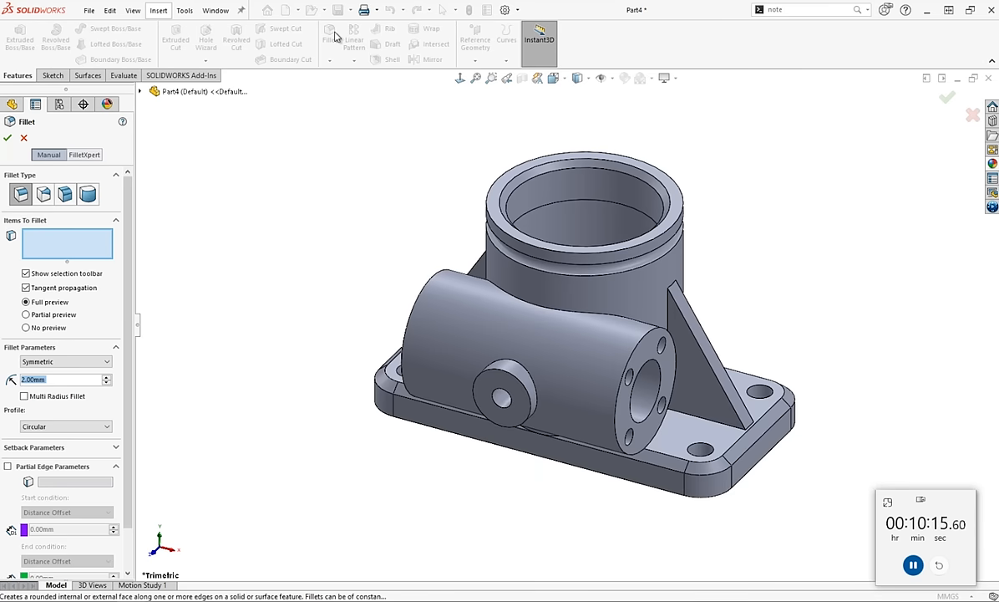
click(529, 365)
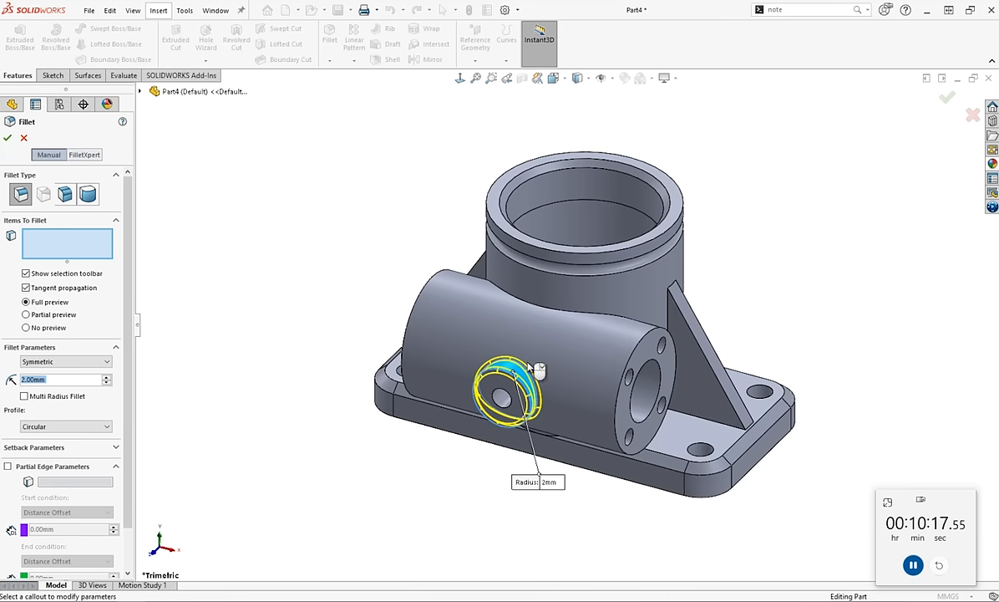
click(565, 314)
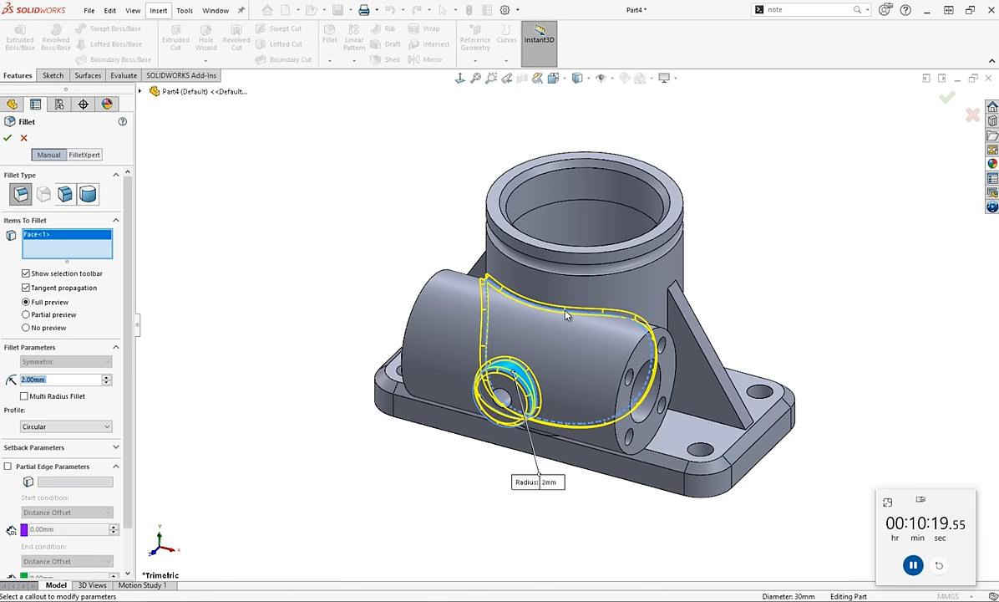
key(Return)
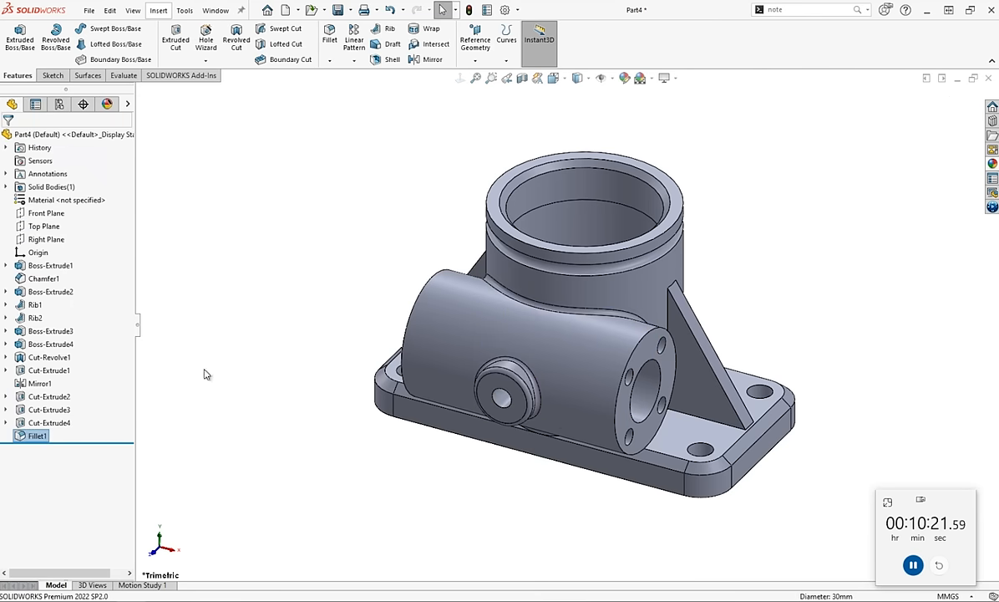
Assign Plain Carbon Steel as the part's material and colour the fillet feature red (RGB 255, 0, 0).
right_click(75, 201)
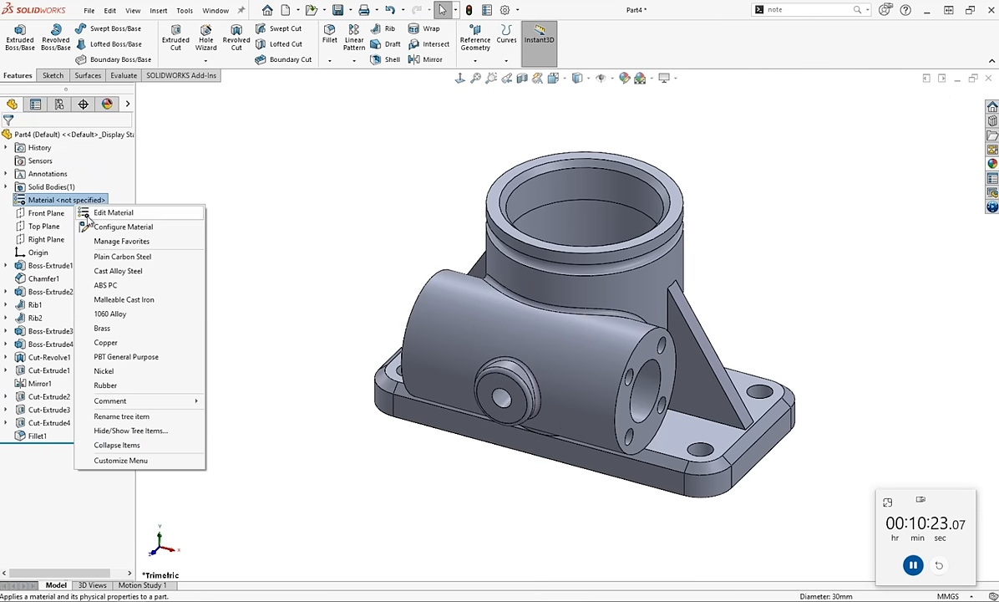
click(108, 256)
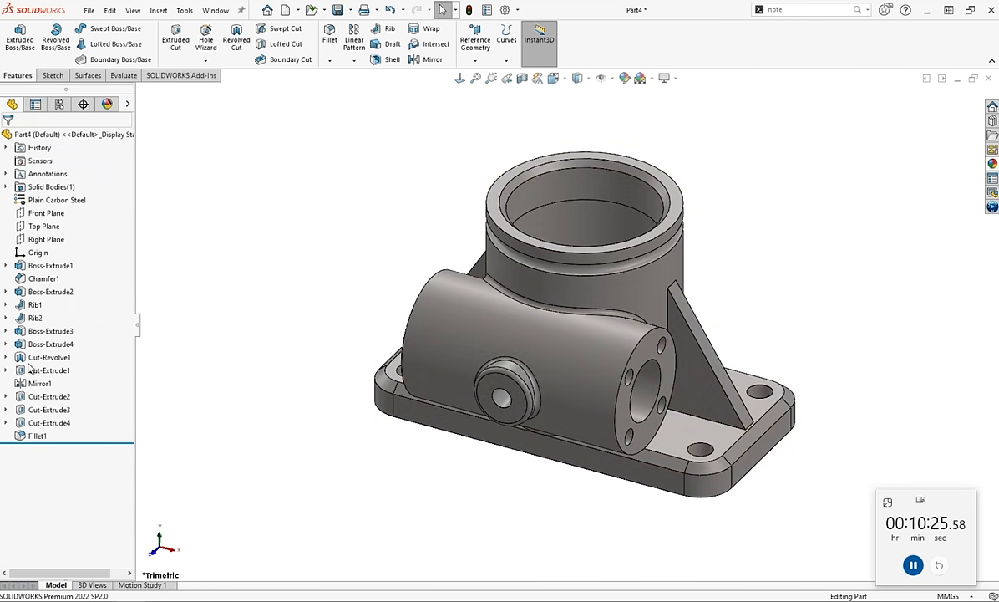
click(36, 437)
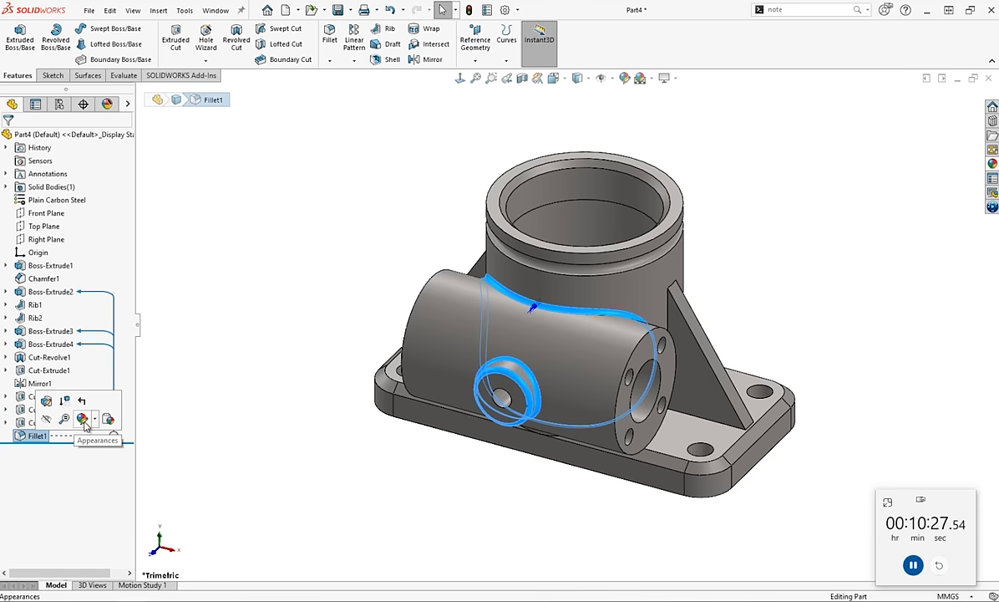
click(95, 419)
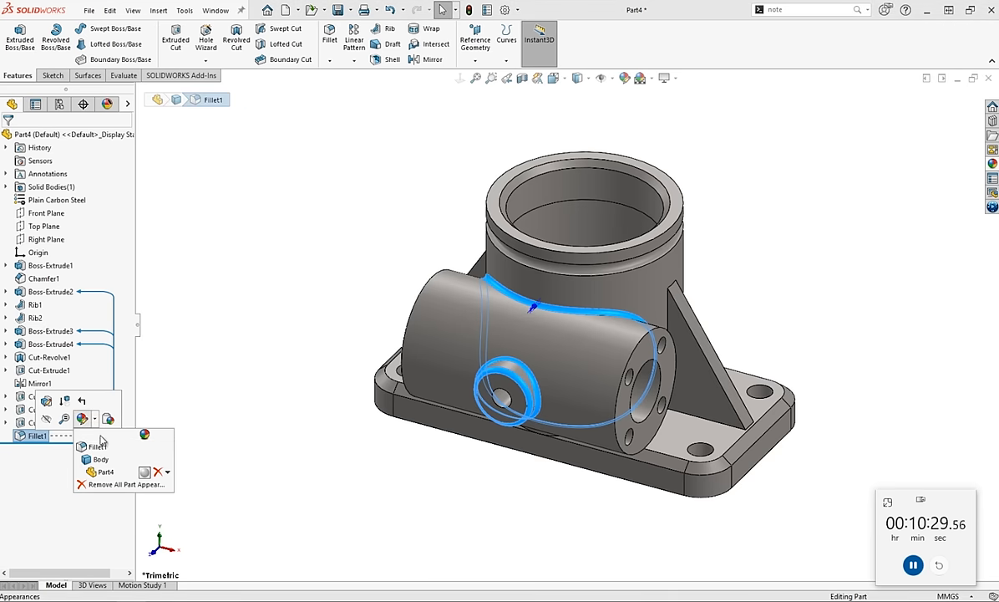
click(94, 449)
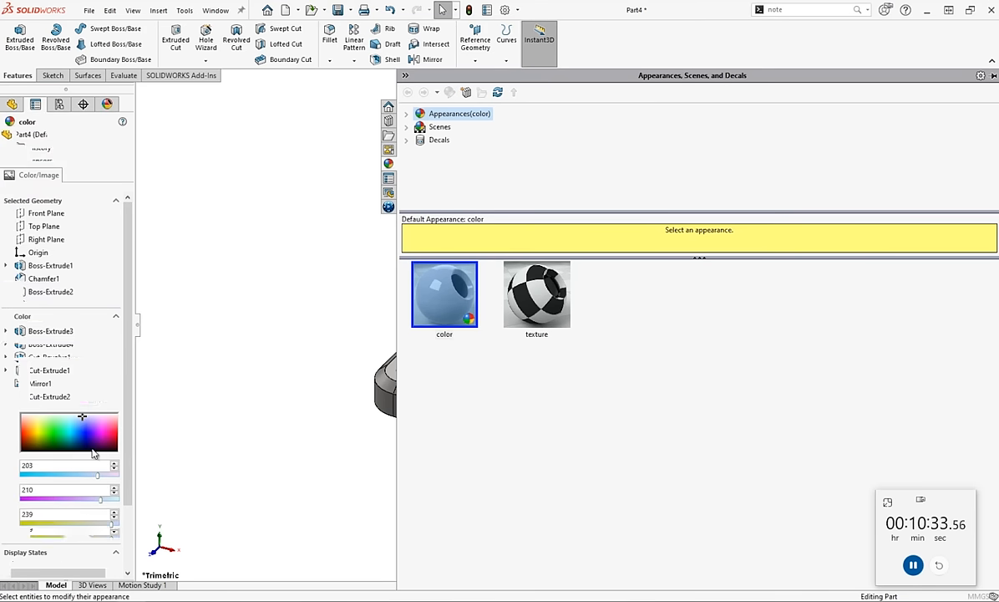
click(37, 387)
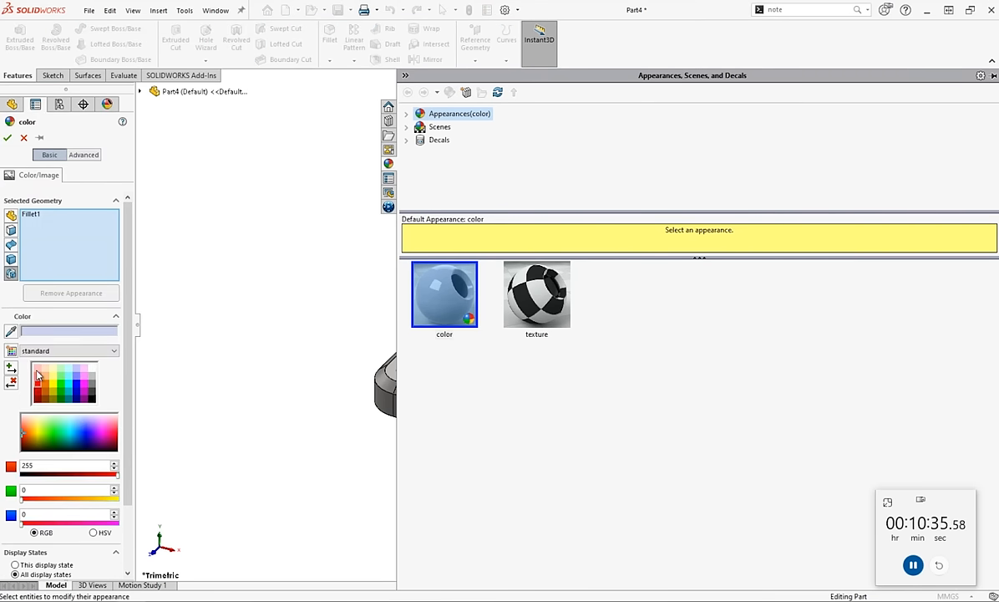
click(7, 137)
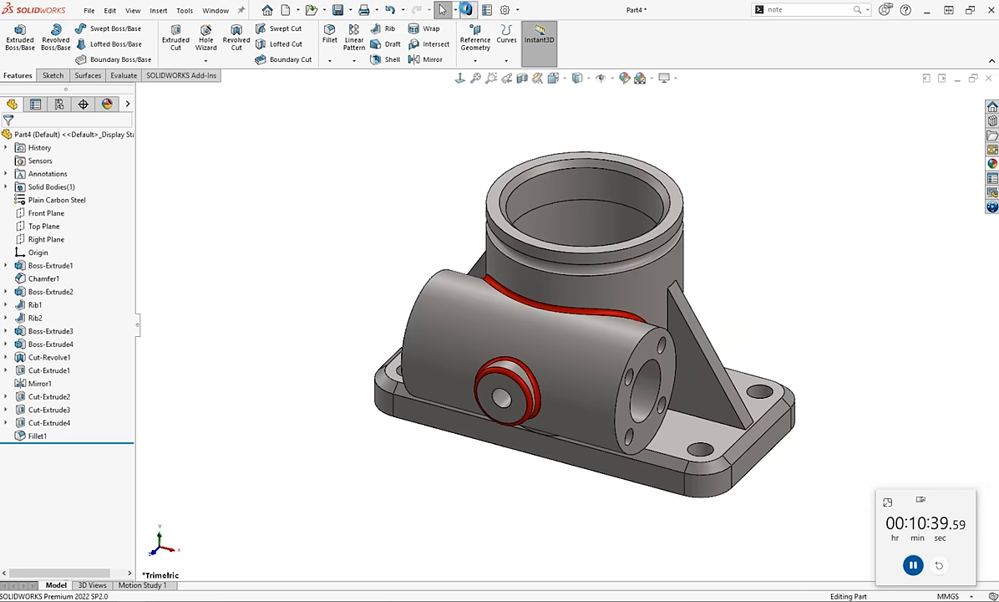
Evaluate the part's mass properties and copy its mass value.
click(122, 75)
click(156, 42)
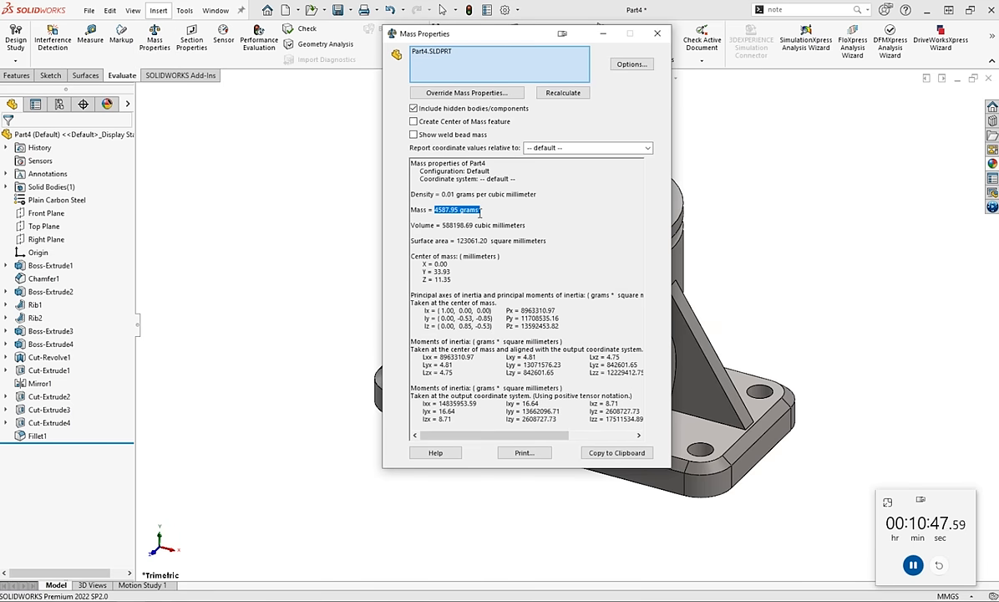
click(658, 34)
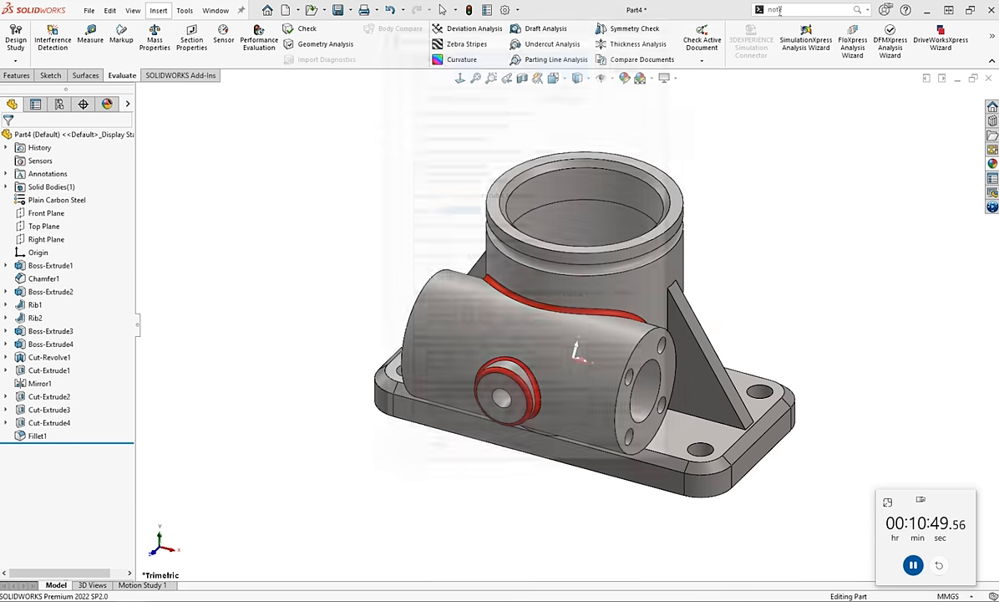
Add a note reading "4587.95 grams" in the empty space beside the model.
click(838, 12)
click(574, 110)
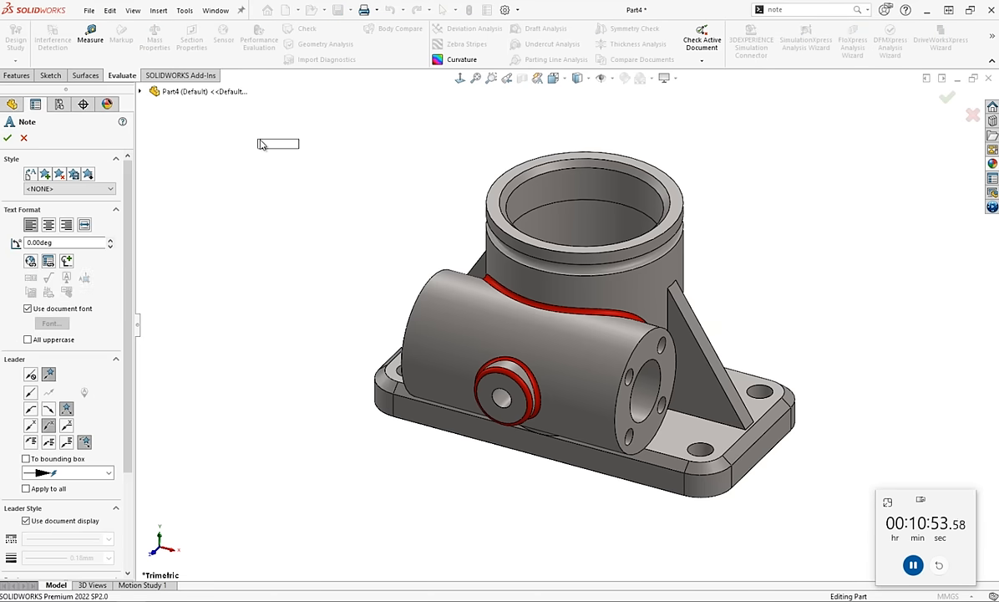
click(262, 145)
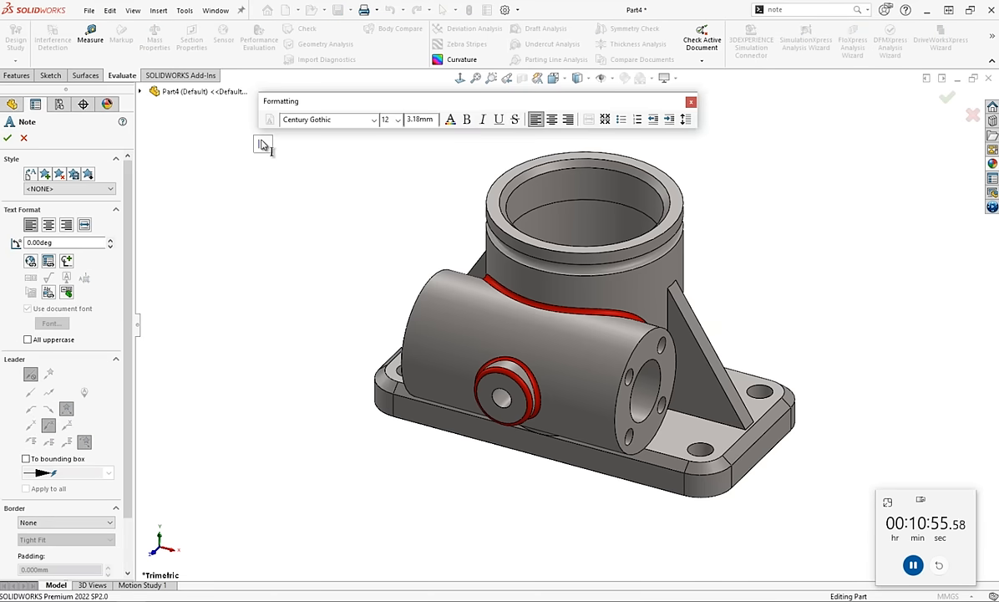
text(4587.95 grams)
key(BackSpace)
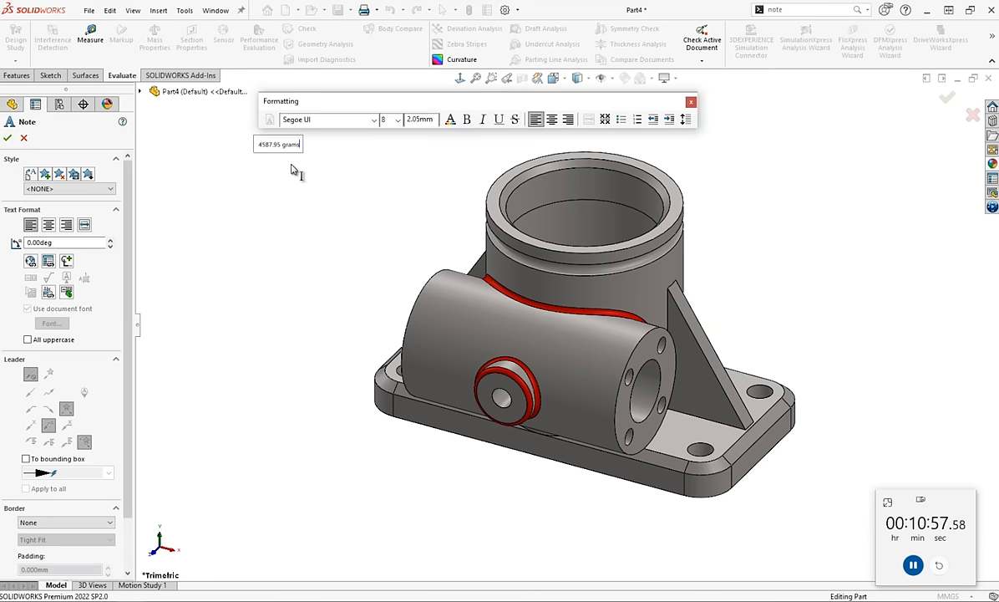
Set all of the mass note's text to the 3ds font at size 28.
key(ctrl+a)
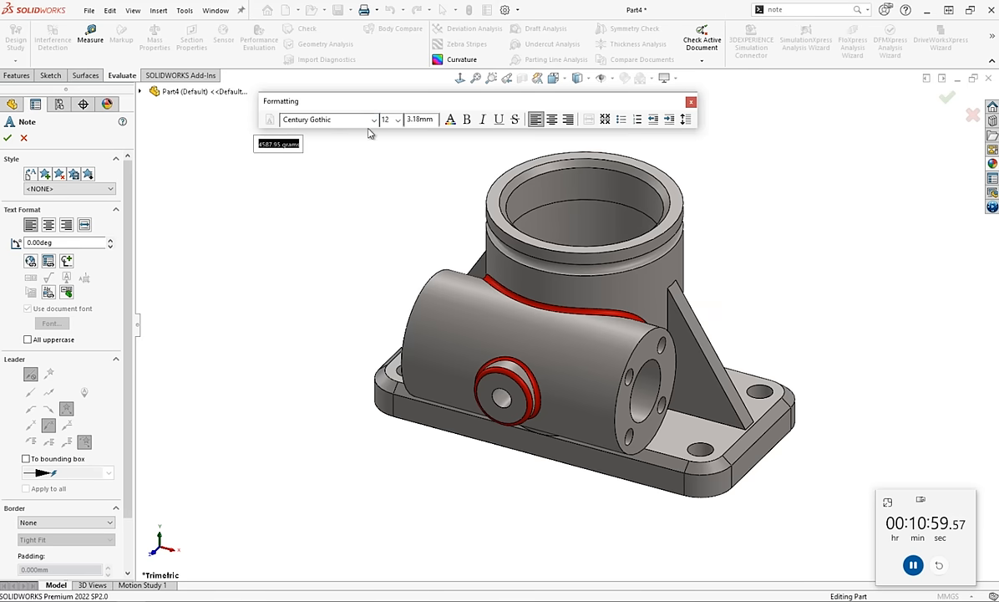
click(374, 121)
text(3d)
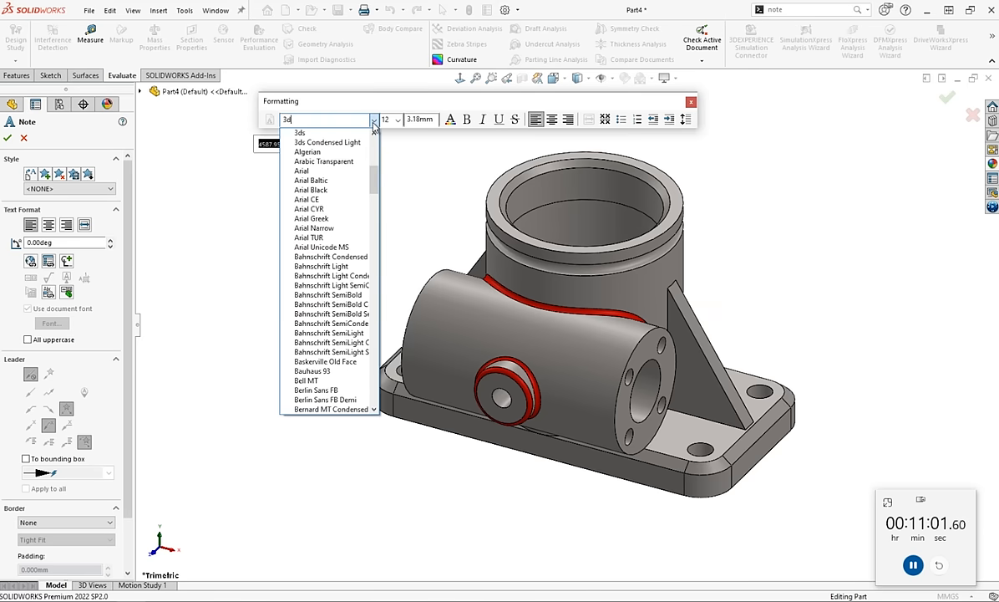
text(s)
click(322, 134)
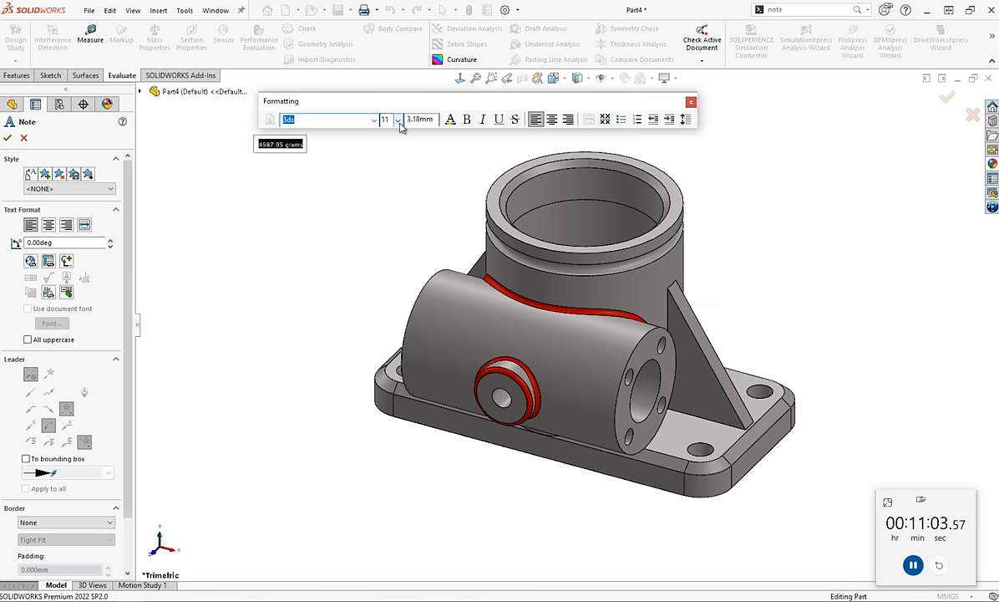
click(398, 119)
click(393, 240)
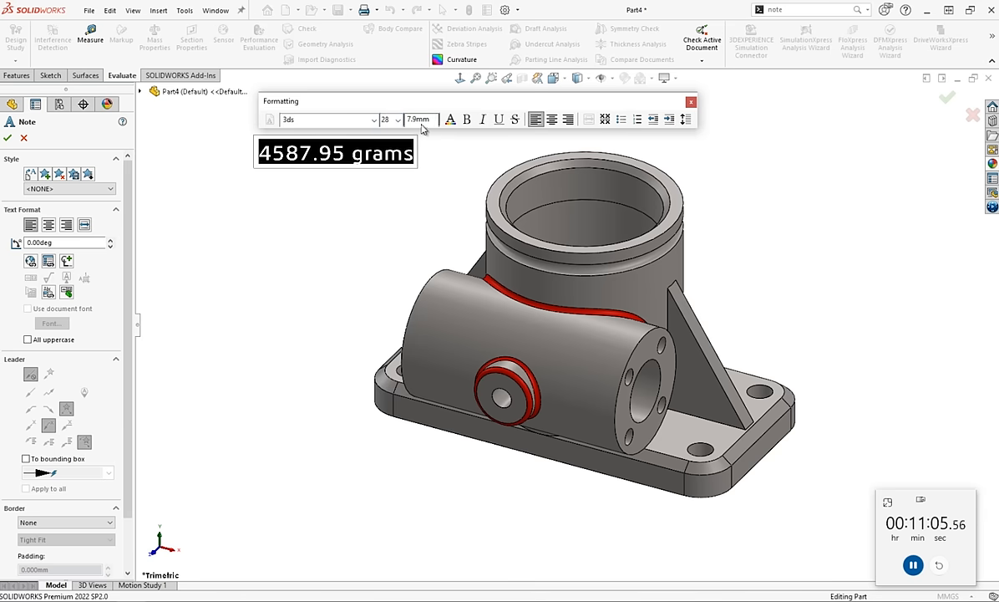
Colour the mass note's text red, make it bold and finish the note.
click(450, 119)
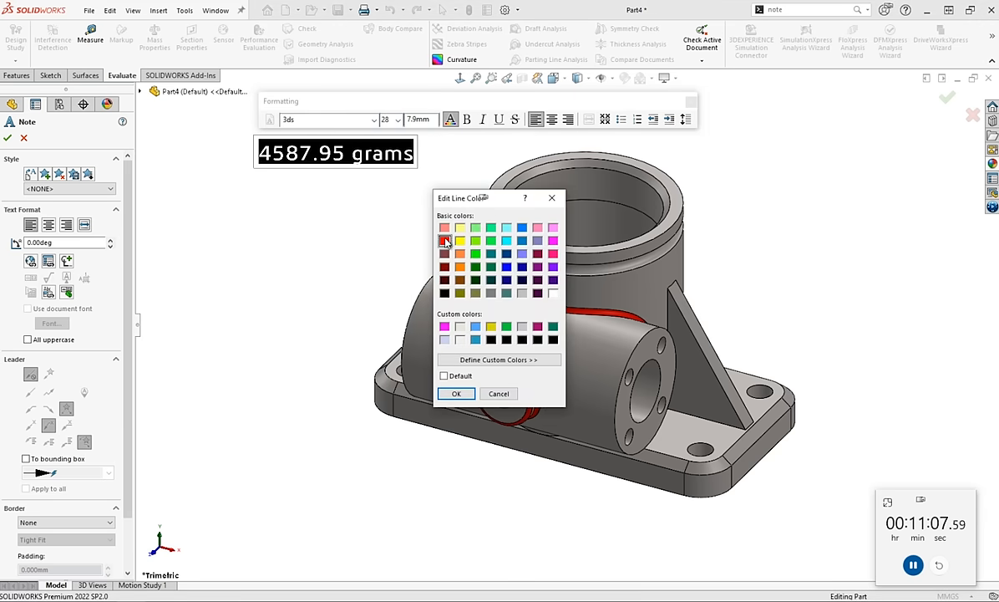
click(458, 394)
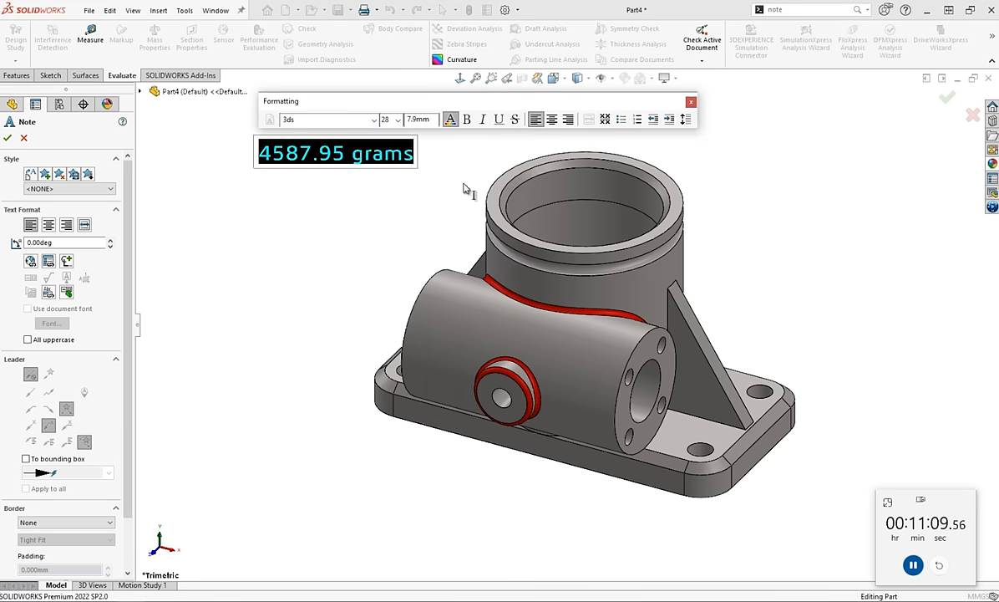
click(468, 122)
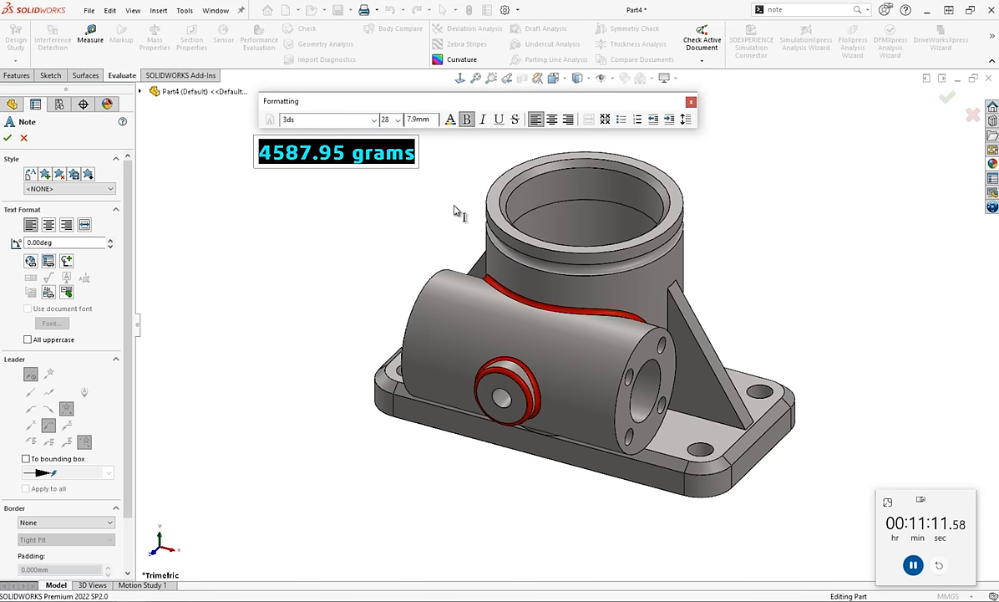
click(454, 211)
key(Escape)
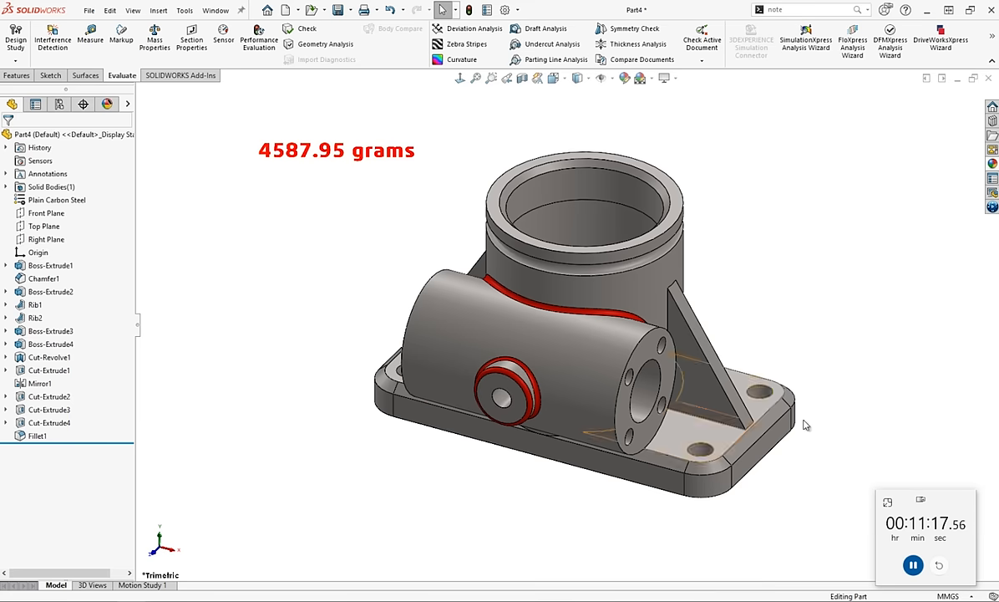
Pause the running stopwatch in the floating timer window.
click(913, 565)
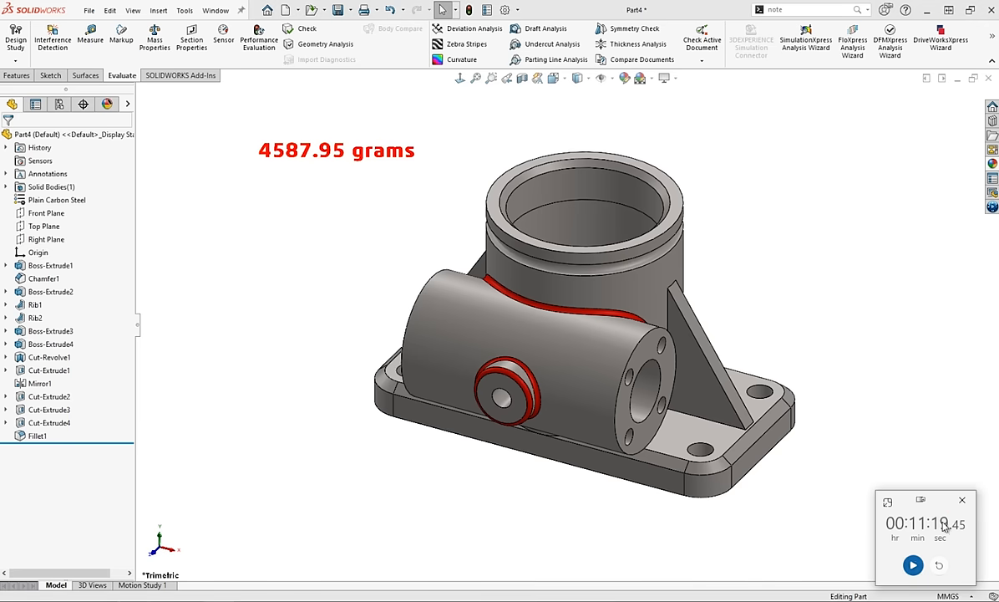